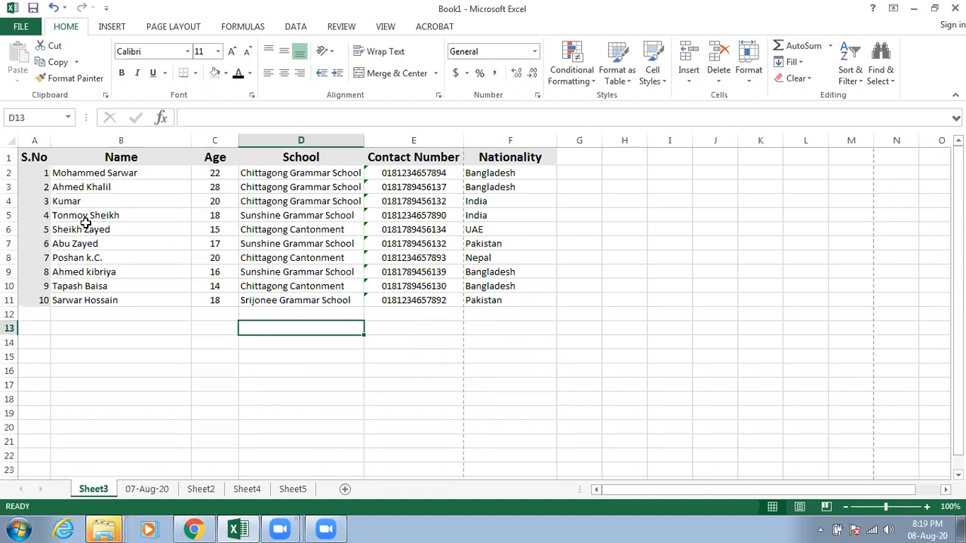
pyautogui.click(83, 175)
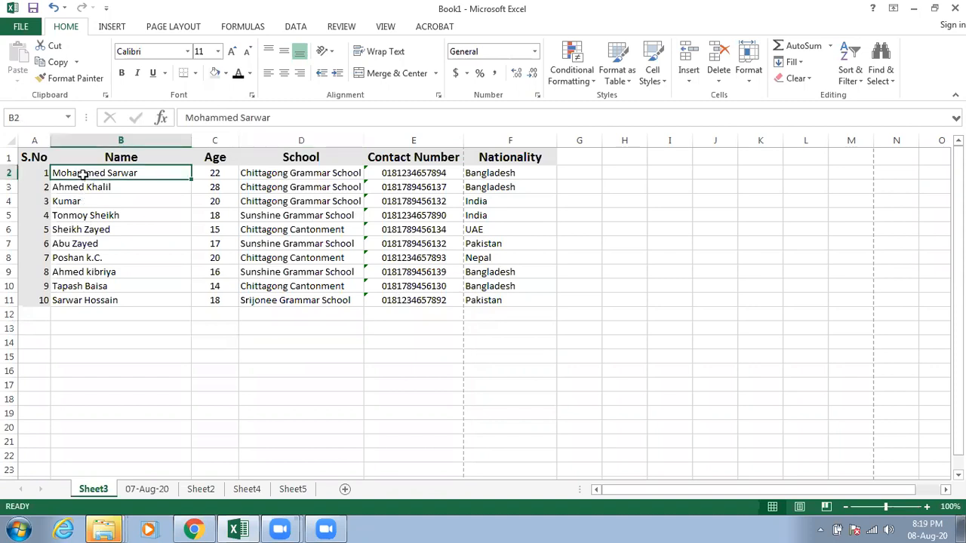
pyautogui.moveTo(83, 175); pyautogui.dragTo(101, 230)
pyautogui.moveTo(30, 174); pyautogui.dragTo(192, 217)
pyautogui.click(163, 214)
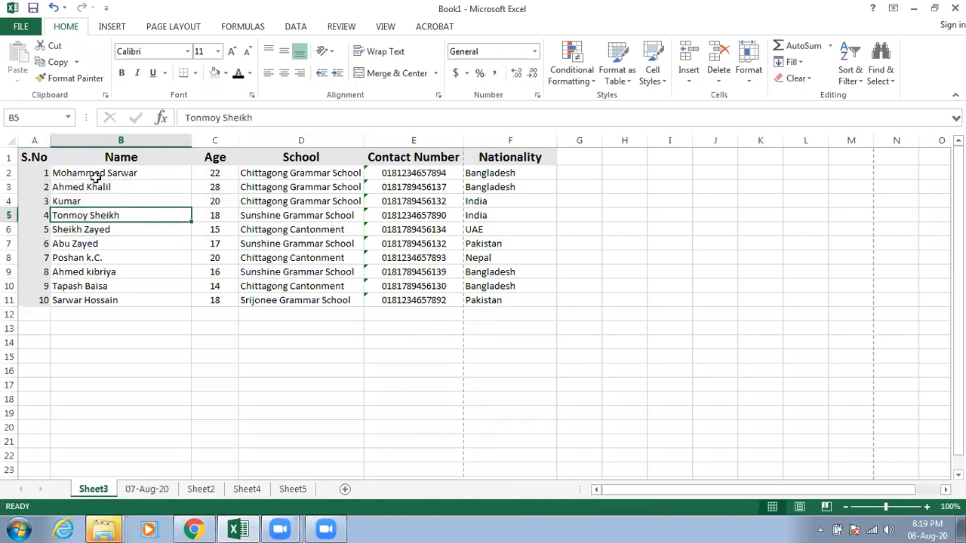
# Step: Sort the records in B2:F11 by name from A to Z, leaving the serial numbers out
pyautogui.moveTo(96, 175); pyautogui.dragTo(513, 303)
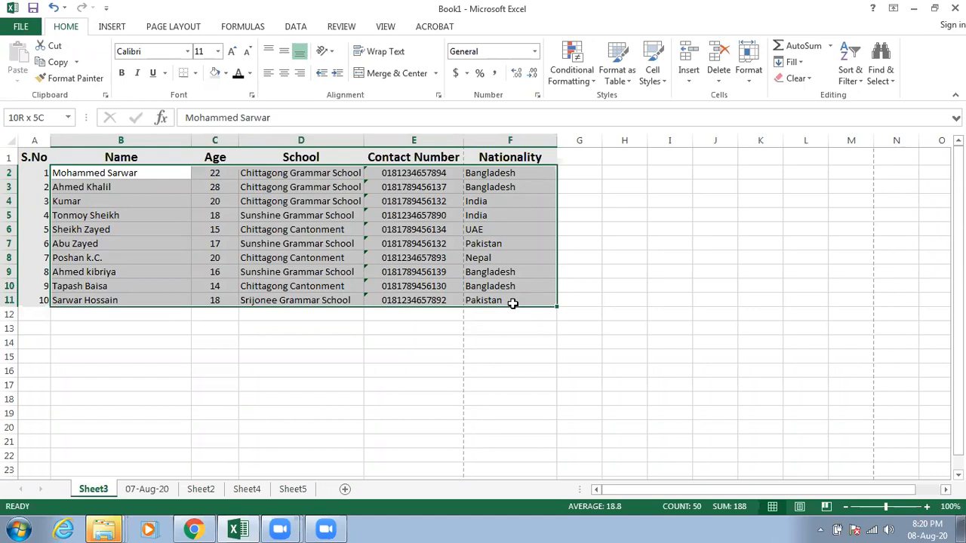
pyautogui.moveTo(512, 303); pyautogui.dragTo(513, 303)
pyautogui.click(857, 74)
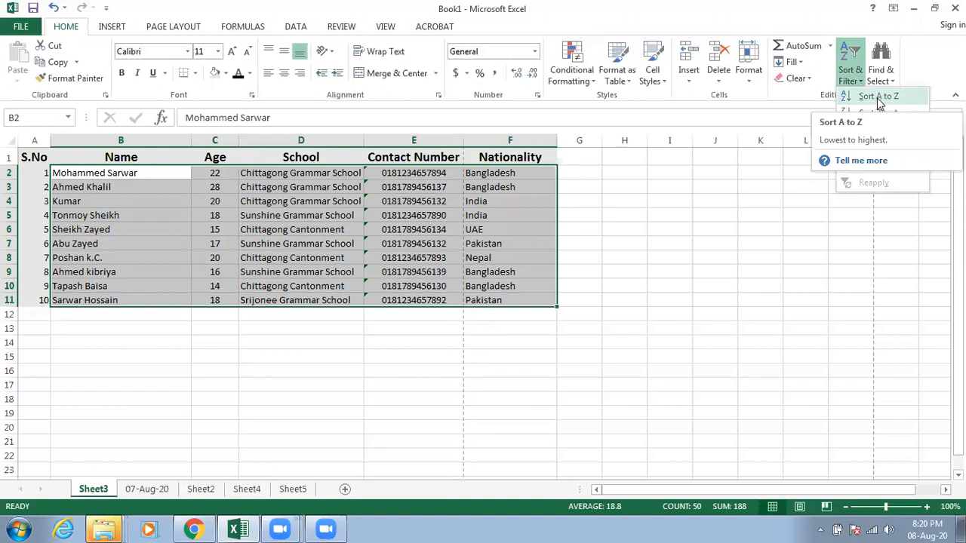
pyautogui.click(878, 96)
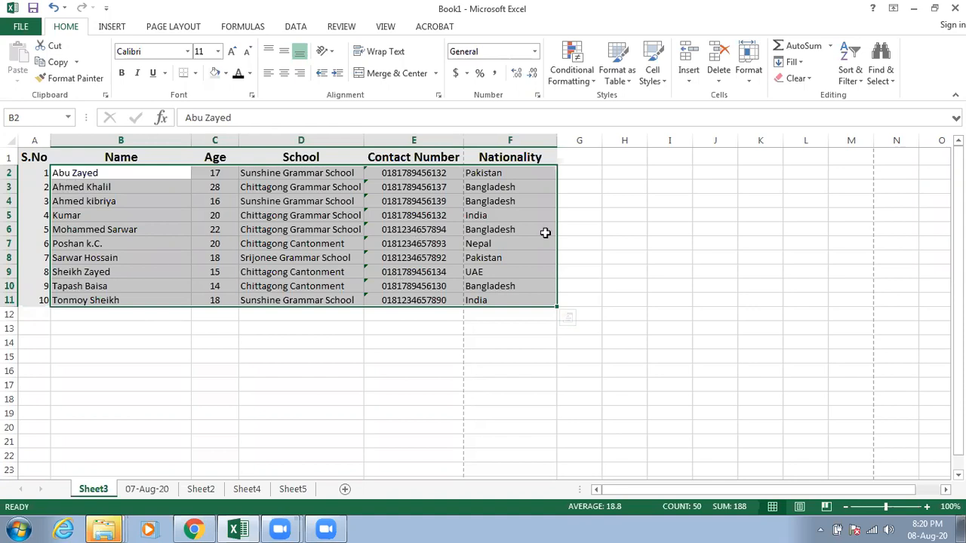
# Step: Re-sort the records in B2:F11 by name from Z to A and back to A to Z
pyautogui.click(850, 75)
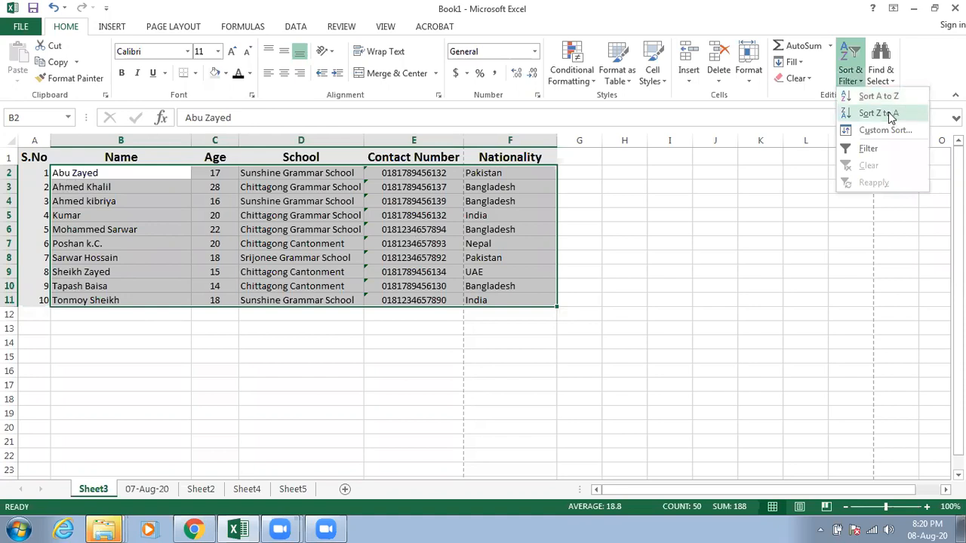
pyautogui.click(879, 114)
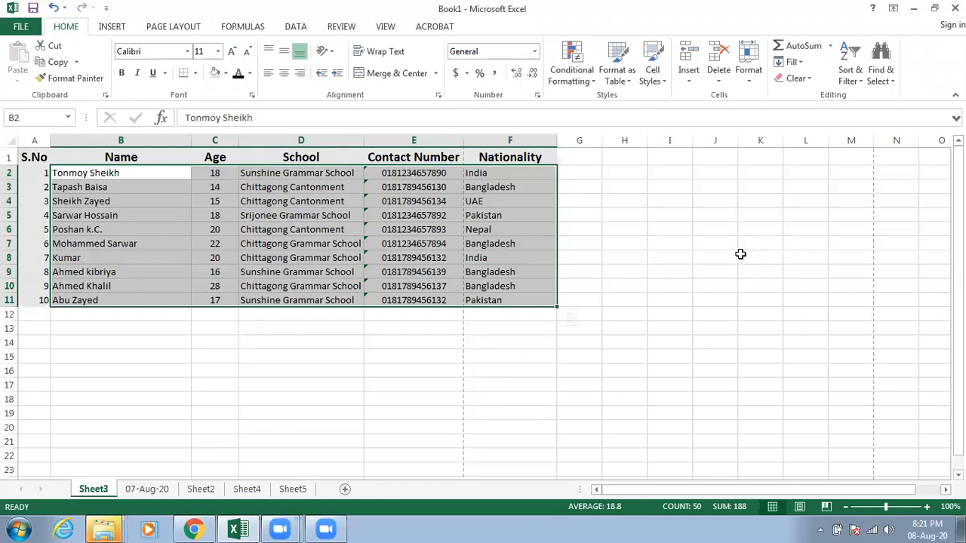
pyautogui.click(855, 83)
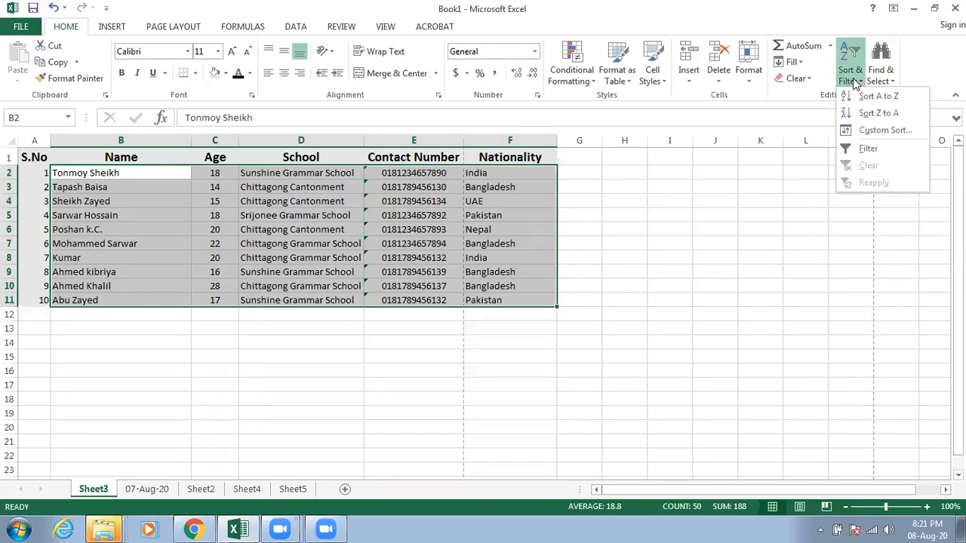
pyautogui.click(867, 97)
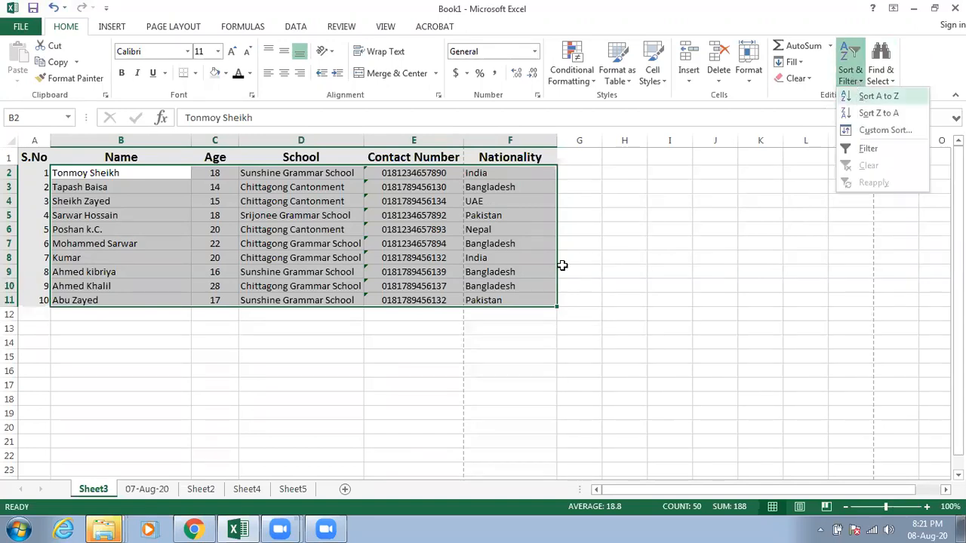
pyautogui.click(389, 375)
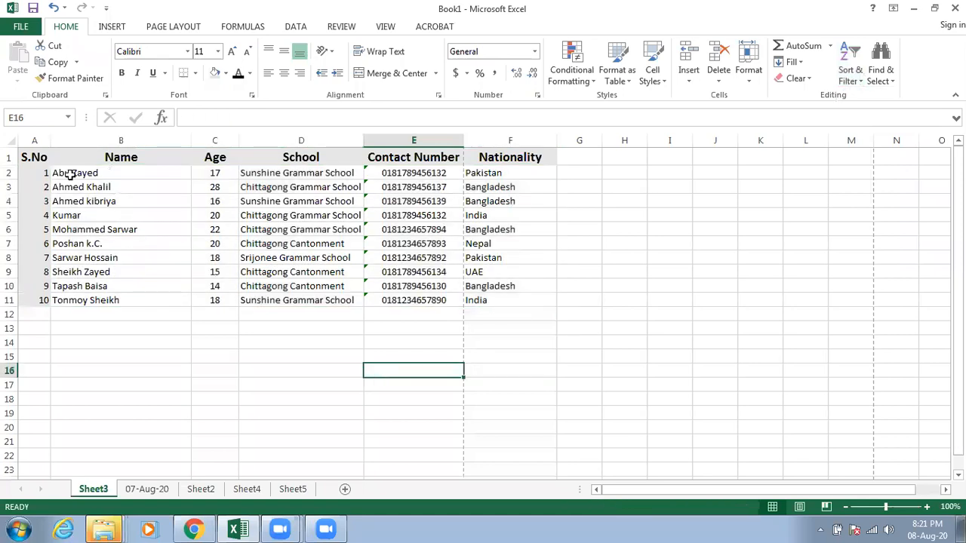
# Step: View the Custom Sort settings for the records in B2:F11 and leave them without sorting
pyautogui.moveTo(69, 174); pyautogui.dragTo(506, 302)
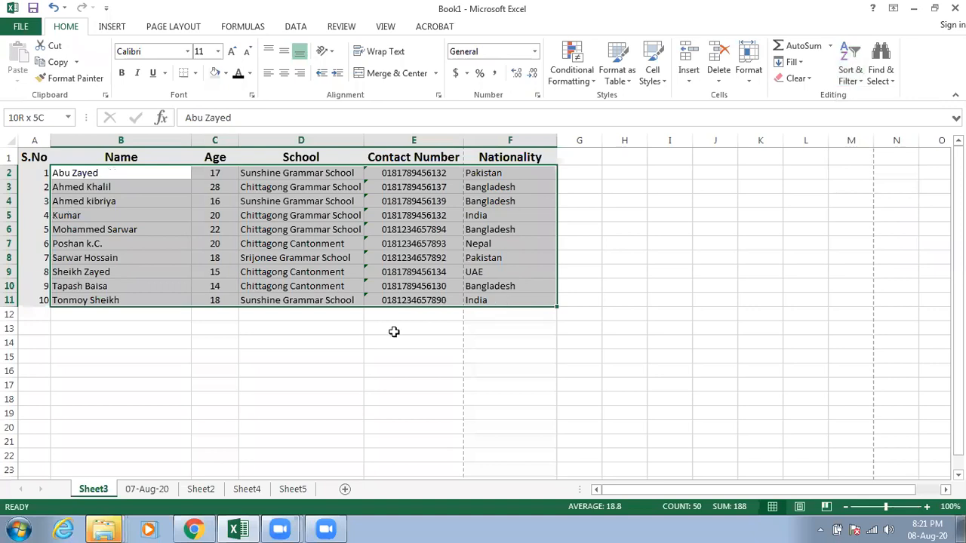
pyautogui.click(368, 330)
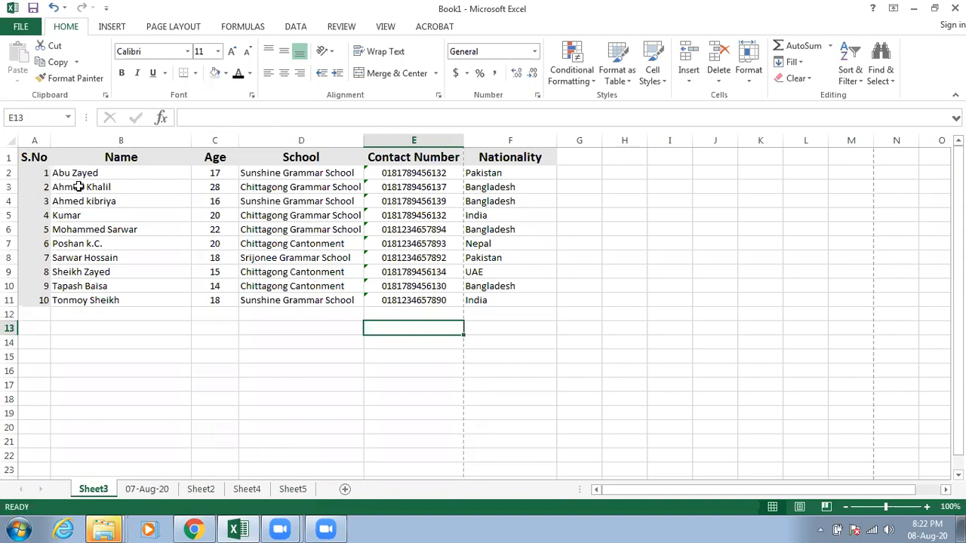
pyautogui.moveTo(75, 173); pyautogui.dragTo(472, 299)
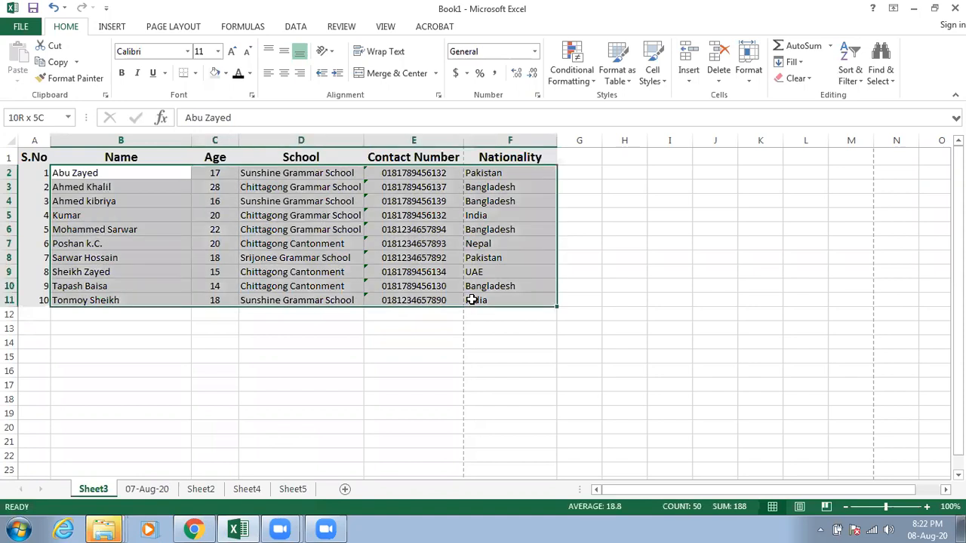
pyautogui.click(851, 76)
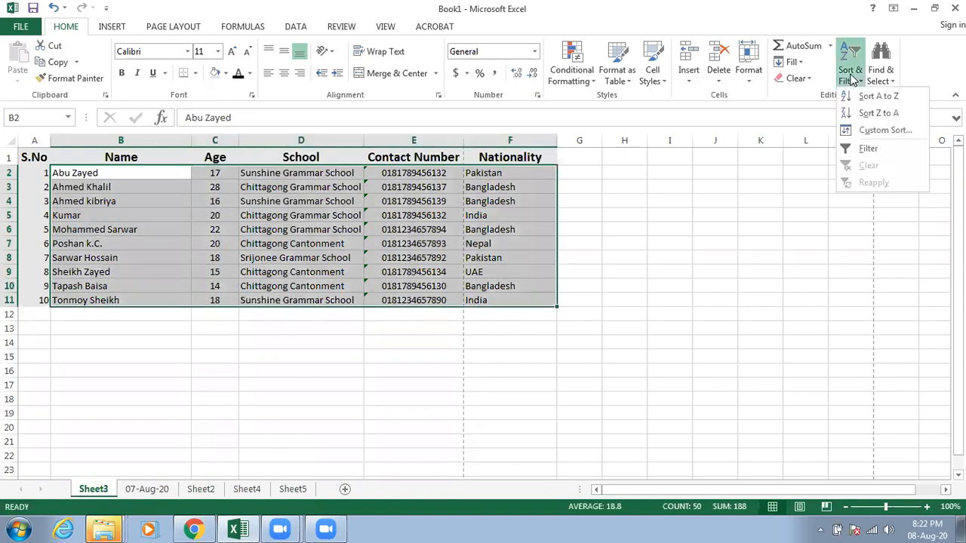
pyautogui.click(884, 132)
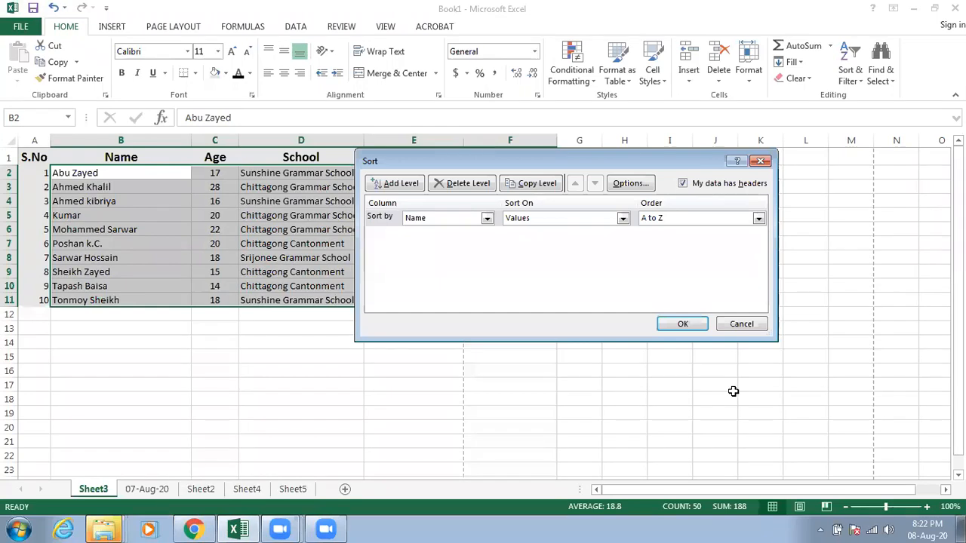
pyautogui.press('Escape')
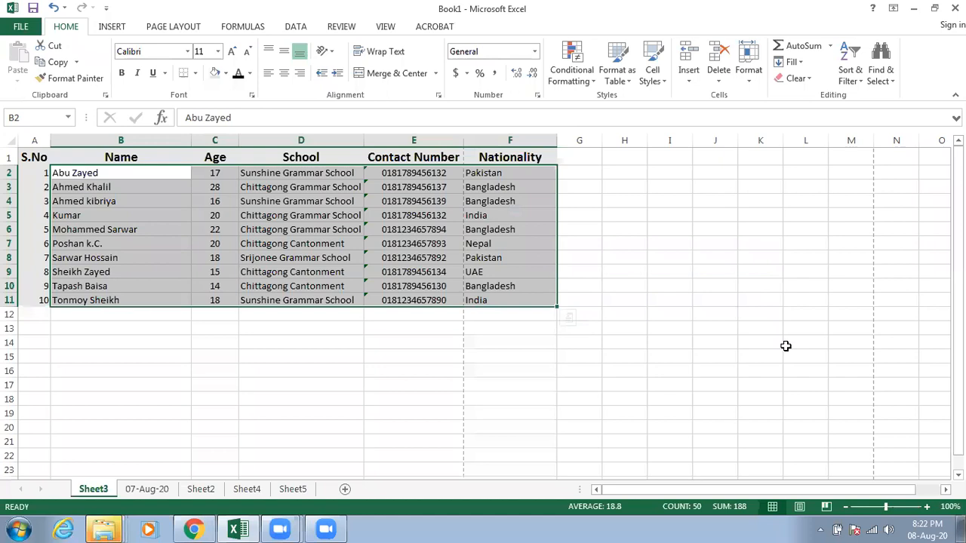
pyautogui.click(504, 305)
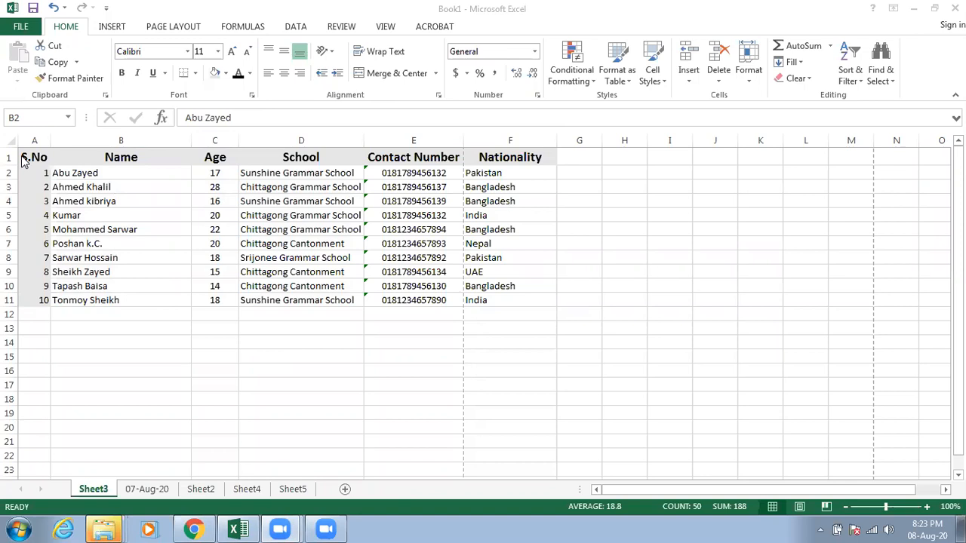
# Step: Format the range A1:F11 as a table with headers, using Table Style Light 14
pyautogui.click(44, 150)
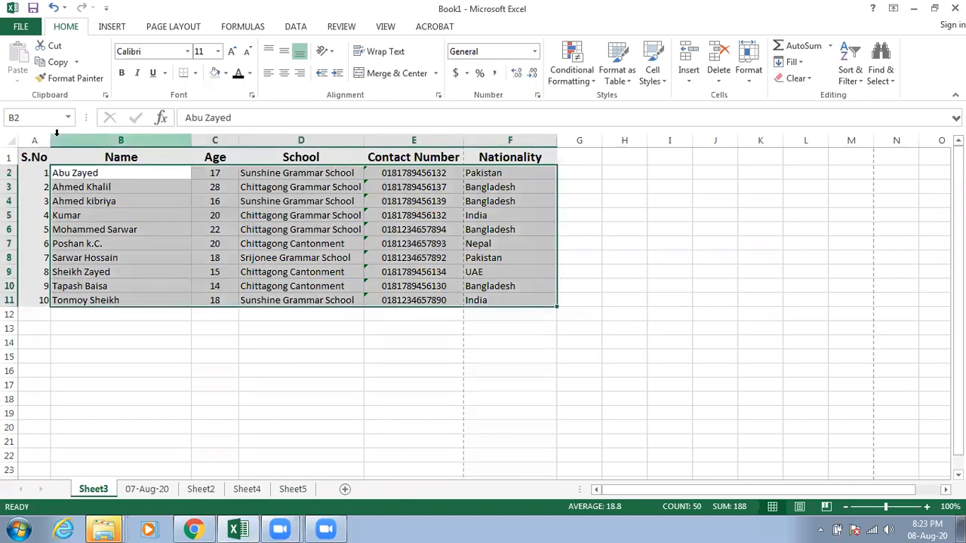
pyautogui.click(29, 217)
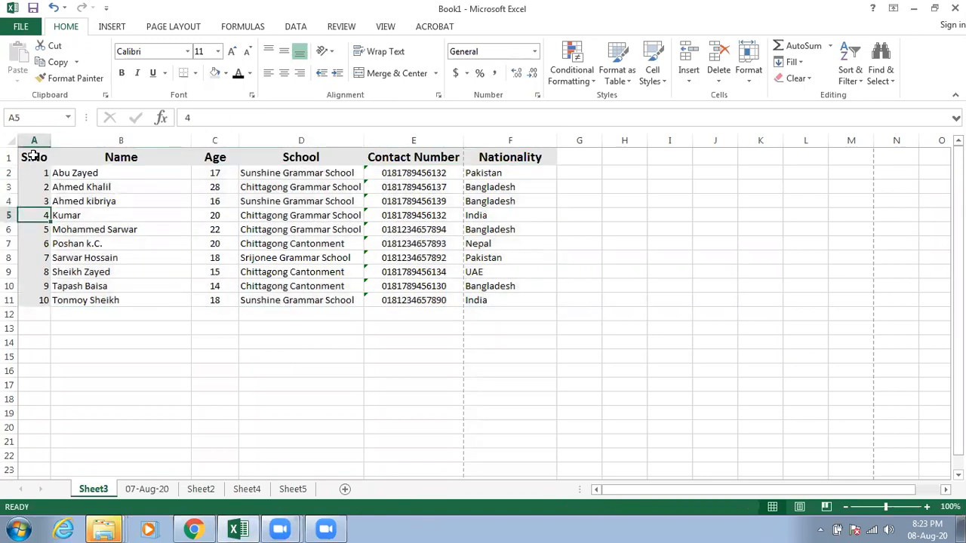
pyautogui.moveTo(34, 156); pyautogui.dragTo(541, 334)
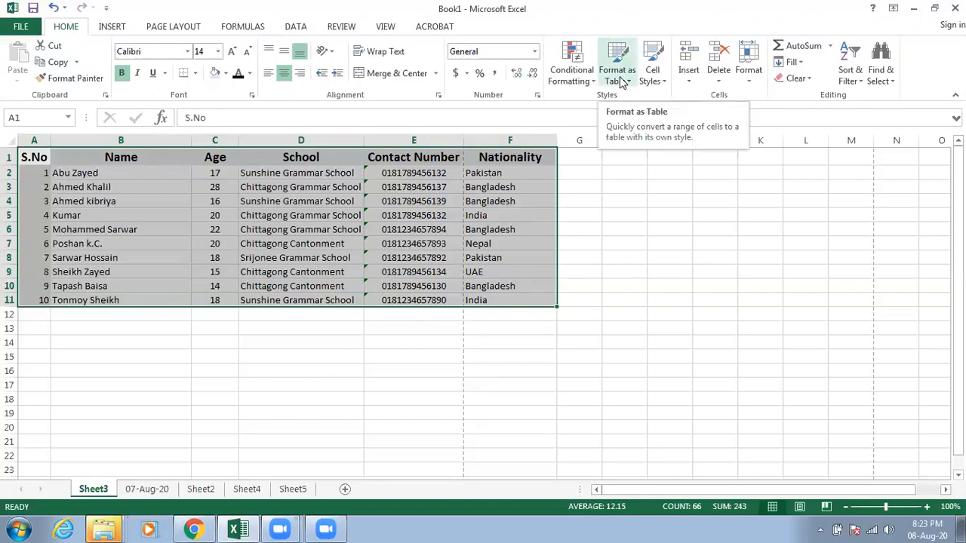
pyautogui.click(624, 81)
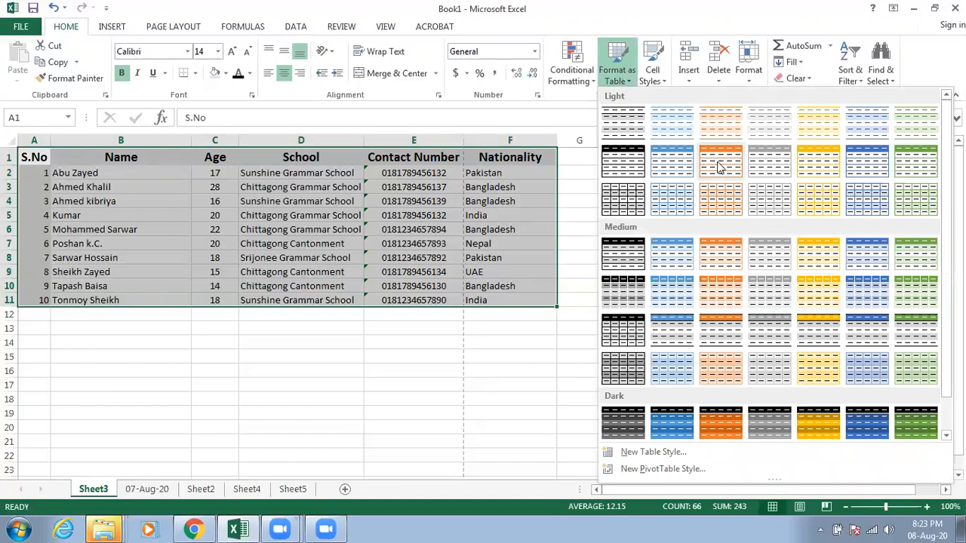
pyautogui.click(919, 160)
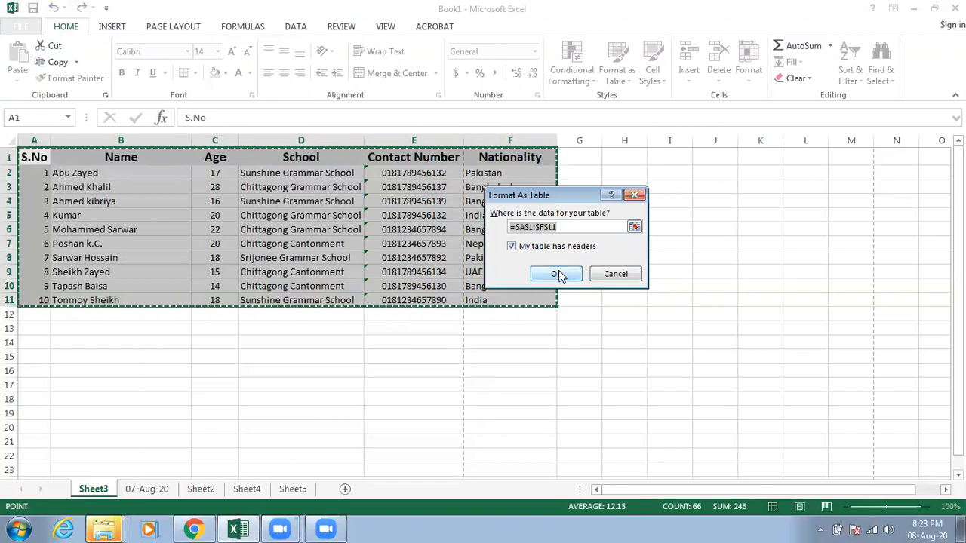
pyautogui.press('Return')
pyautogui.click(468, 375)
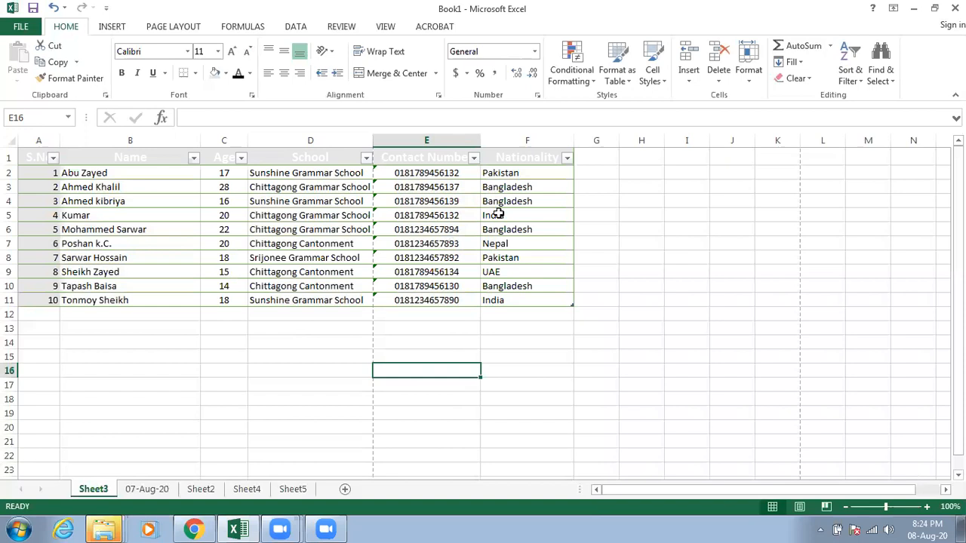
# Step: Change the style of the table in A1:F11 to the darker blue banded Medium style
pyautogui.click(588, 259)
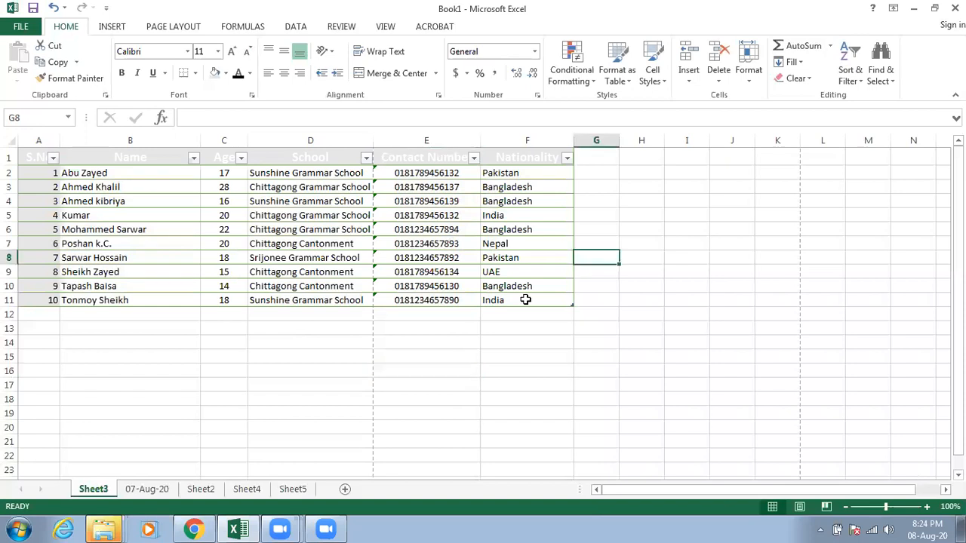
pyautogui.hotkey('ctrl', 'End')
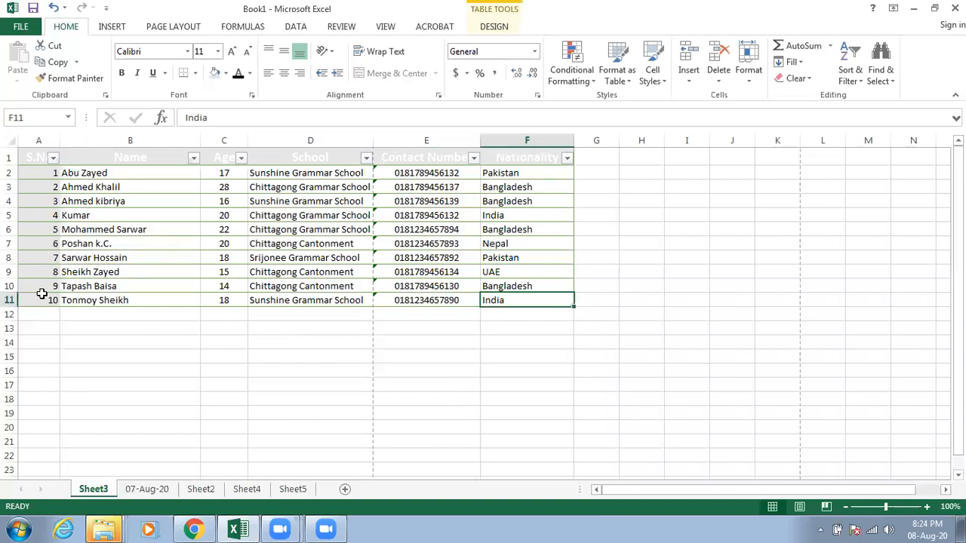
pyautogui.click(42, 298)
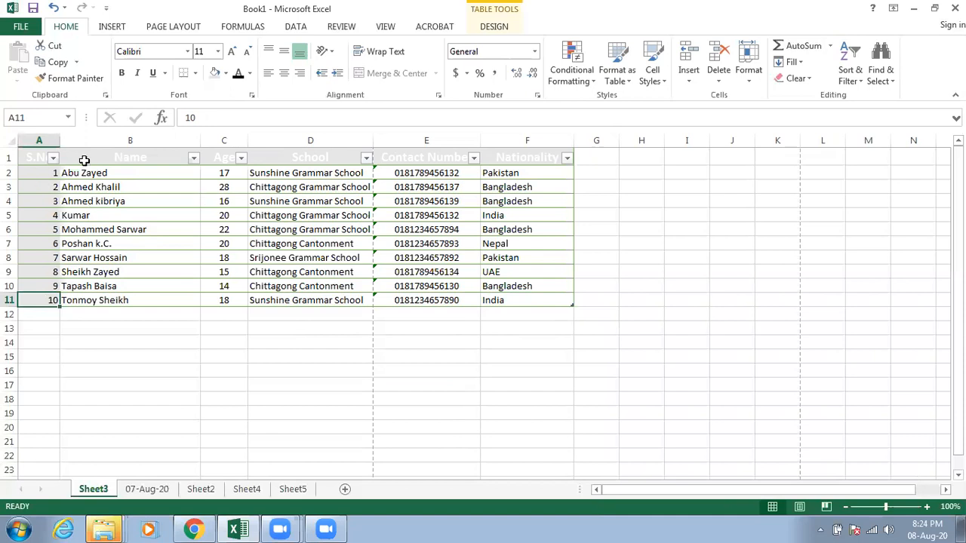
pyautogui.moveTo(39, 160); pyautogui.dragTo(500, 299)
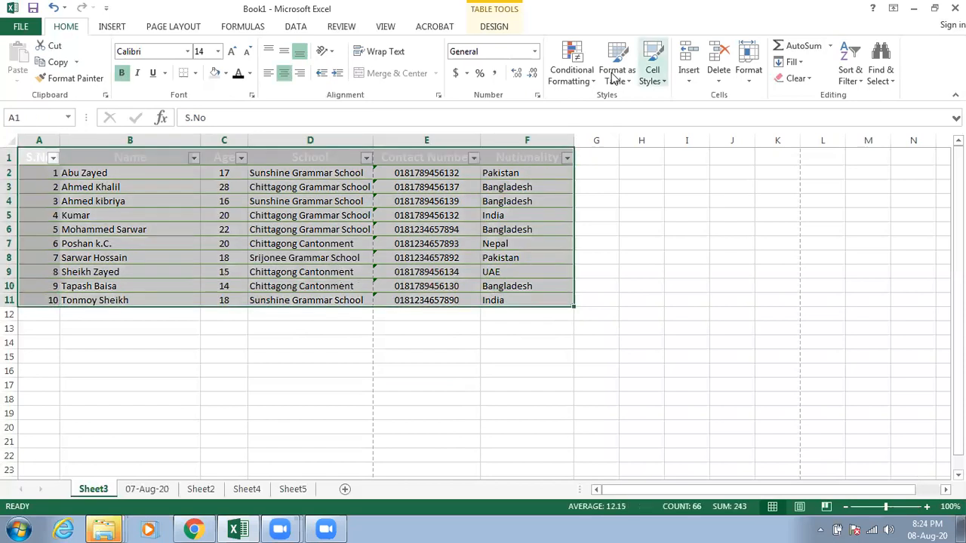
pyautogui.click(615, 76)
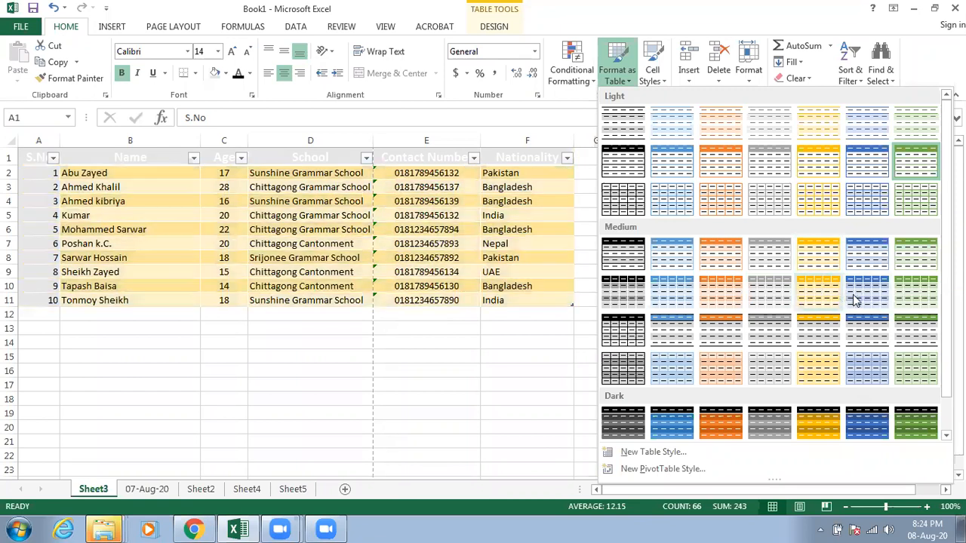
pyautogui.click(733, 310)
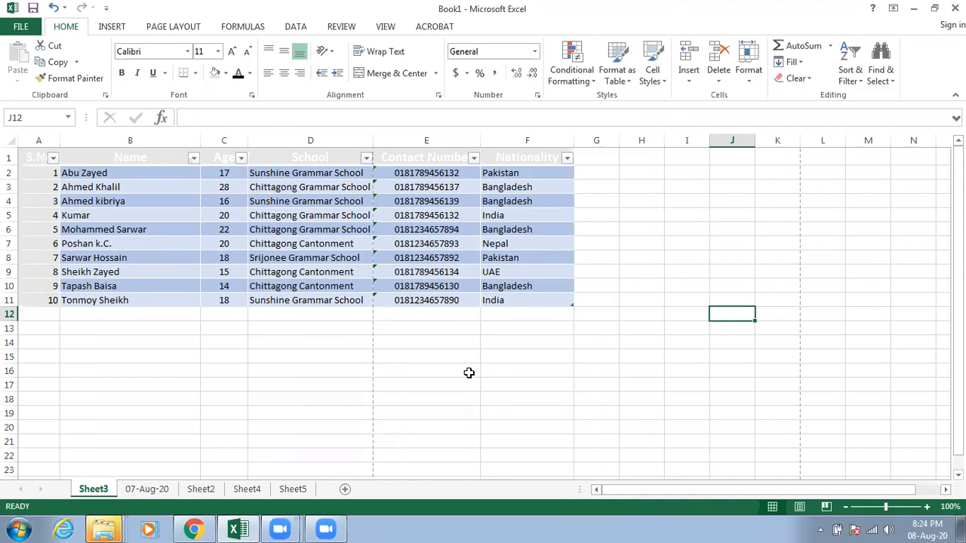
pyautogui.click(351, 378)
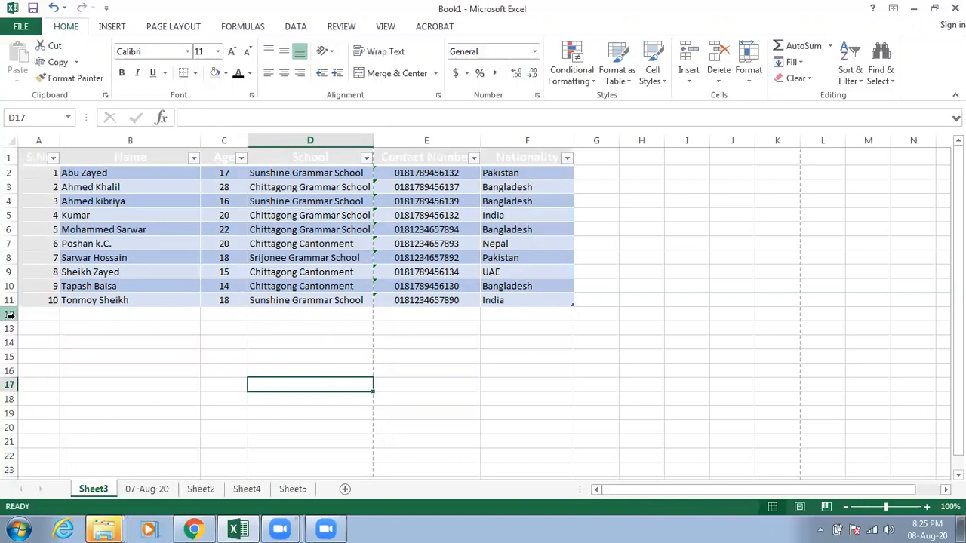
pyautogui.moveTo(11, 313); pyautogui.dragTo(11, 328)
pyautogui.moveTo(8, 385); pyautogui.dragTo(8, 400)
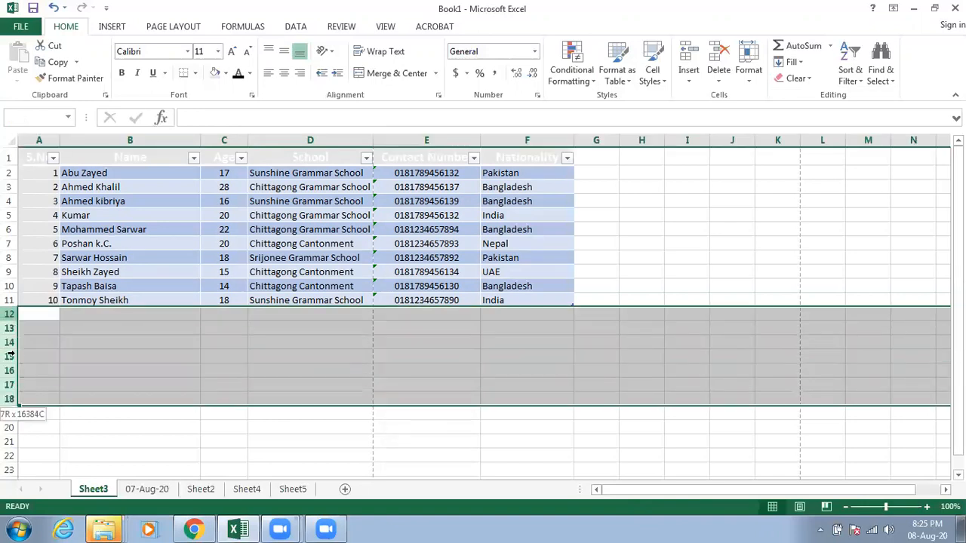
pyautogui.rightClick(10, 342)
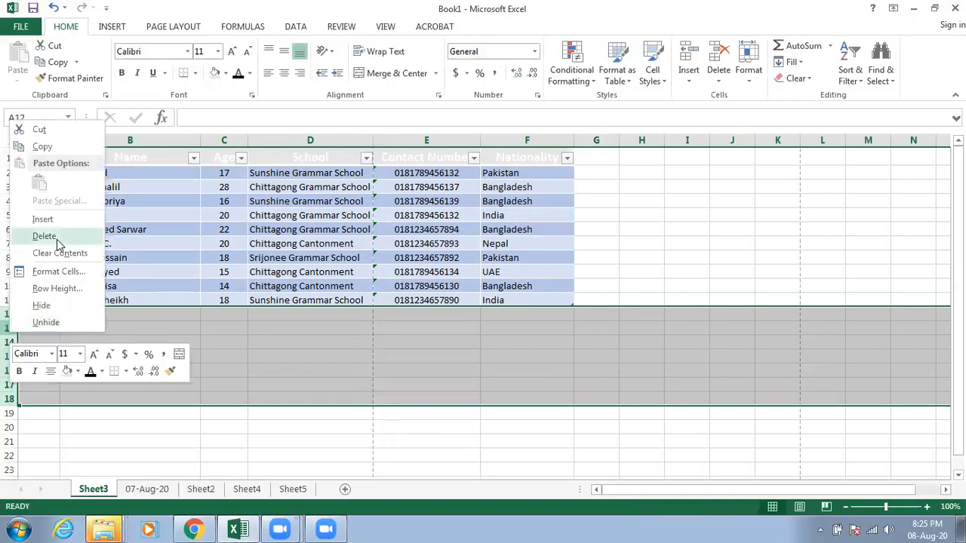
pyautogui.click(230, 426)
pyautogui.click(230, 427)
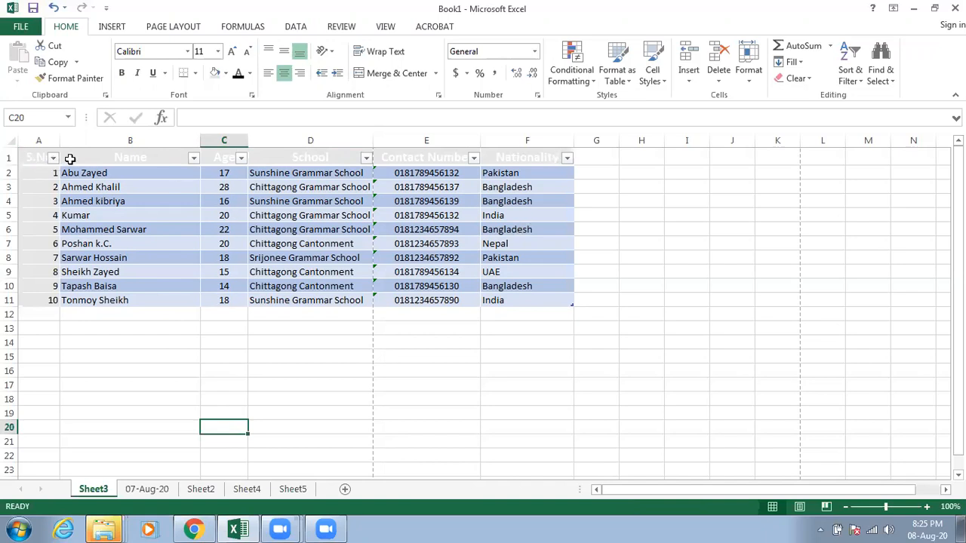
# Step: Sort the table by Name from Z to A, and re-sort it by Age from smallest to largest
pyautogui.click(193, 157)
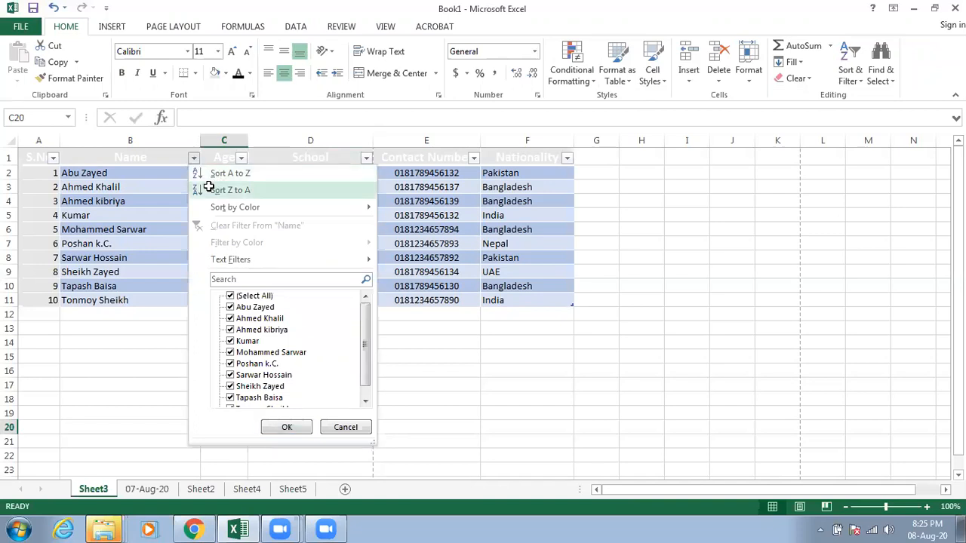
pyautogui.click(209, 189)
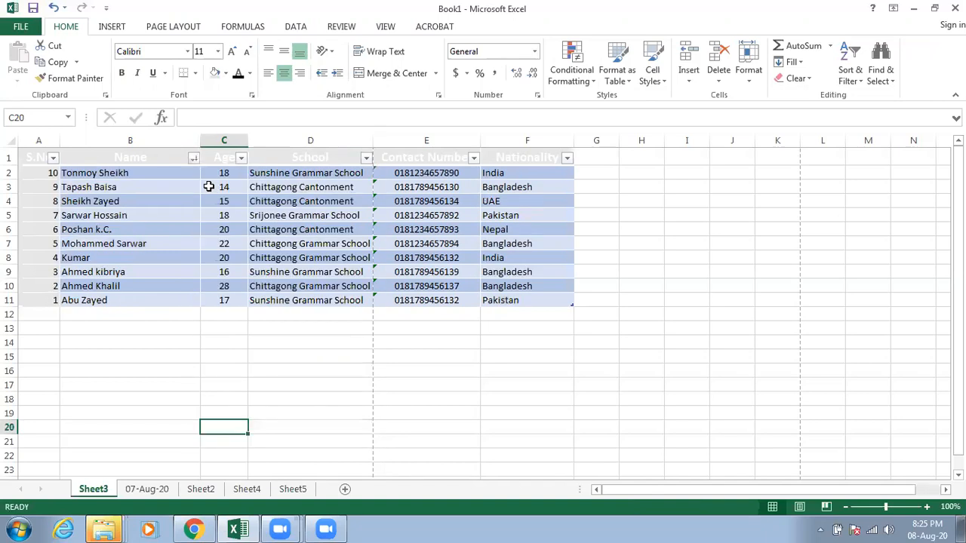
pyautogui.click(240, 157)
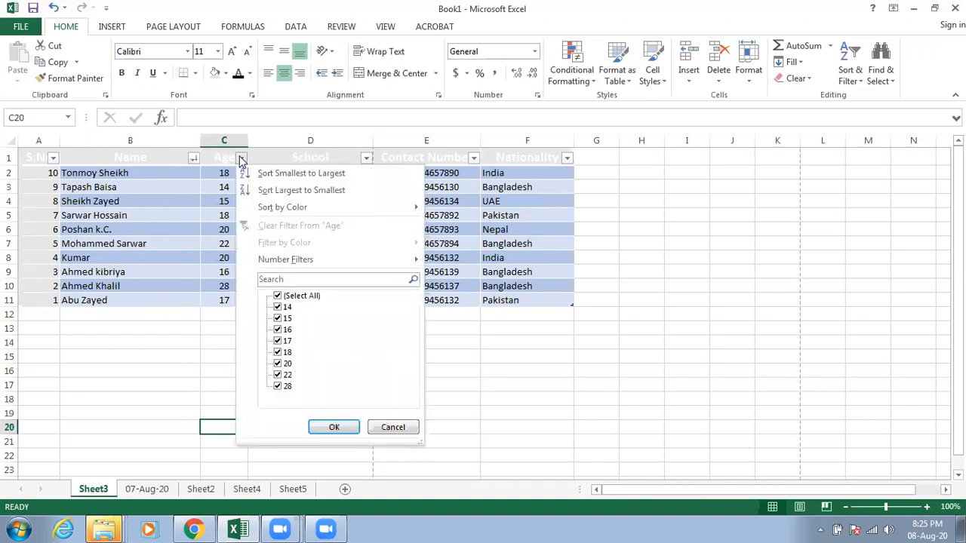
pyautogui.click(299, 174)
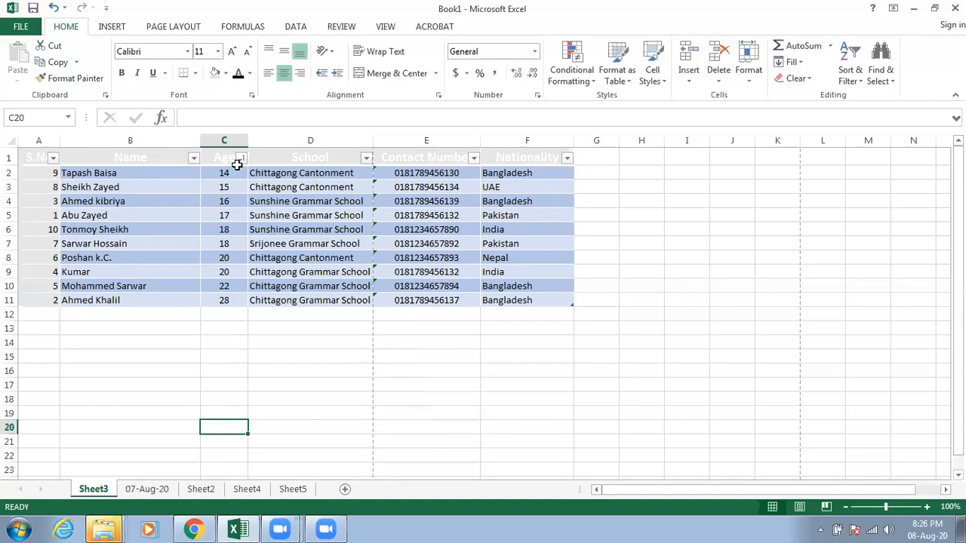
# Step: Filter the School column to show only Chittagong Grammar School records
pyautogui.click(365, 160)
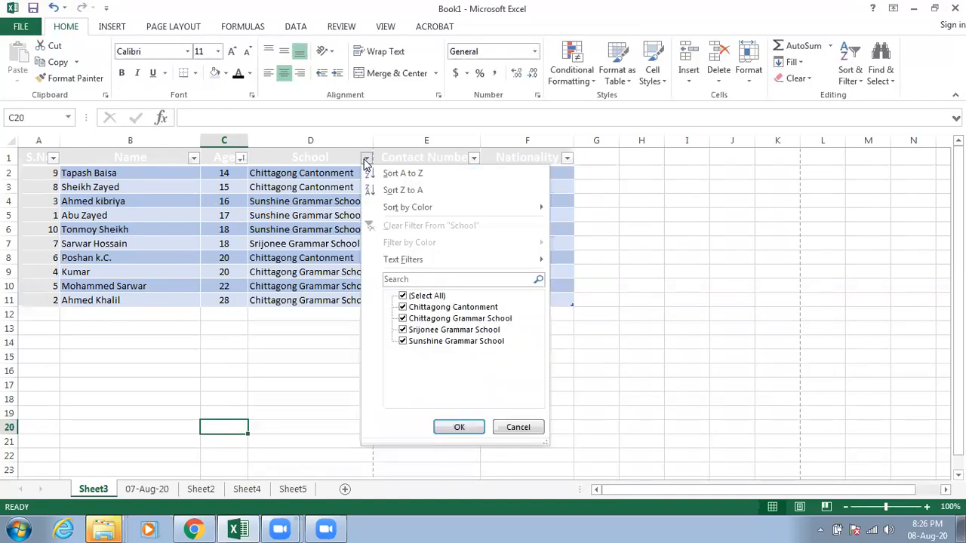
pyautogui.click(402, 307)
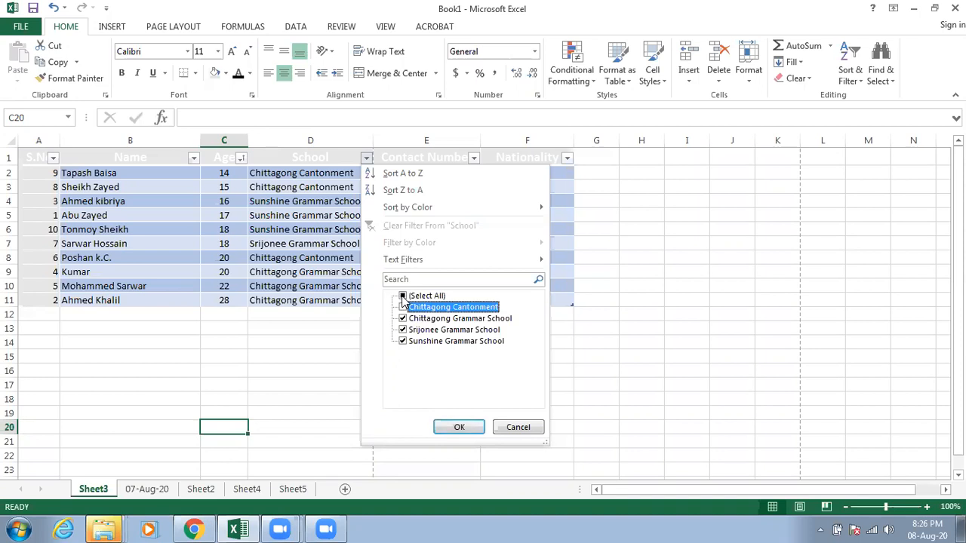
pyautogui.click(403, 297)
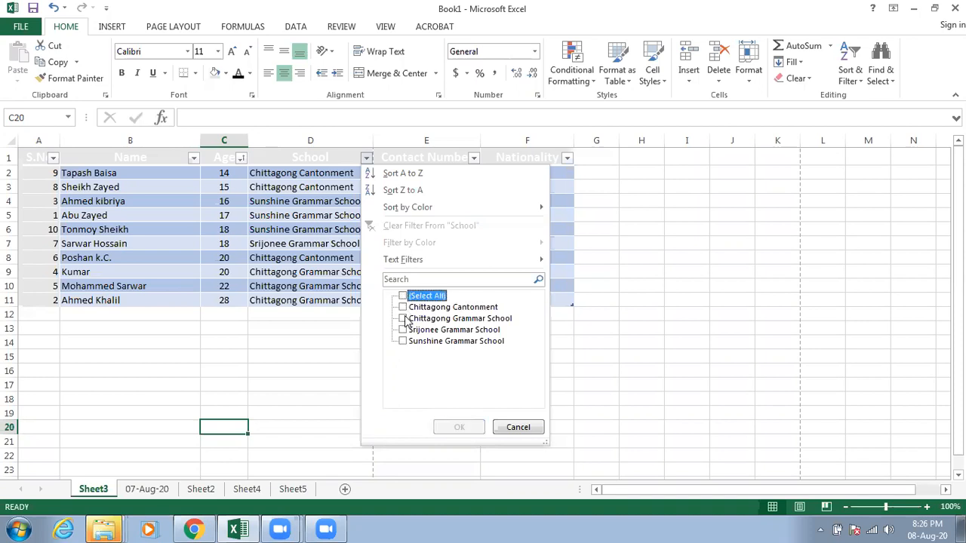
pyautogui.click(404, 318)
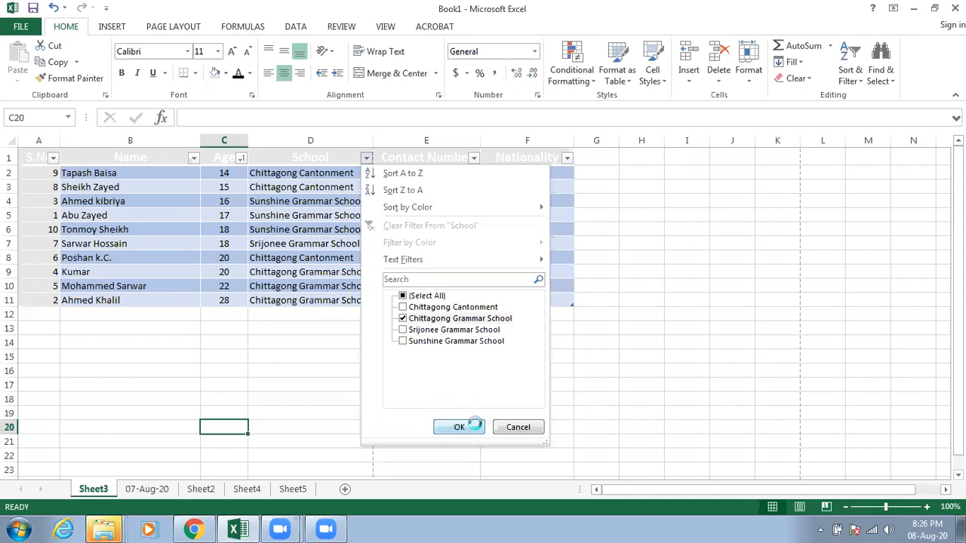
pyautogui.click(474, 426)
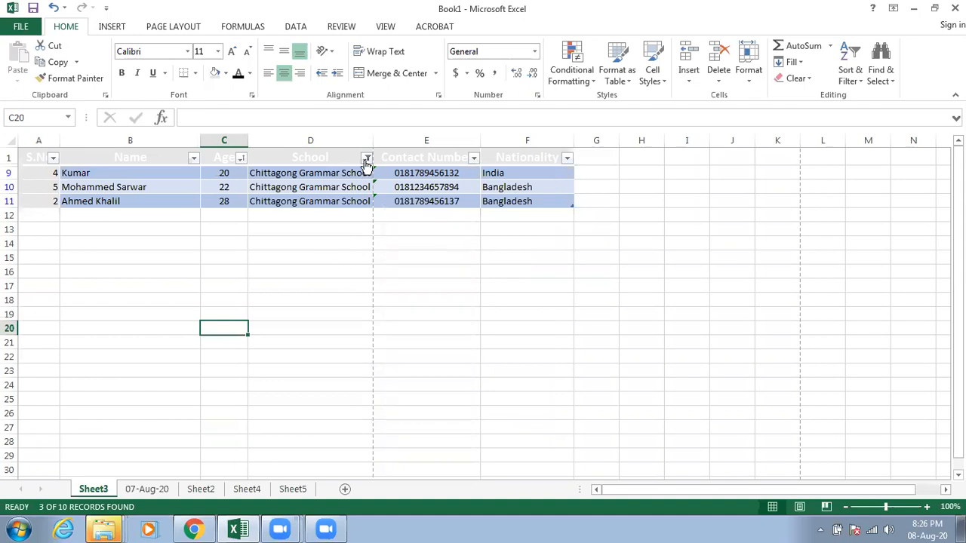
# Step: Change the School column filter to show only Sunshine Grammar School instead of Chittagong Grammar School
pyautogui.moveTo(367, 164)
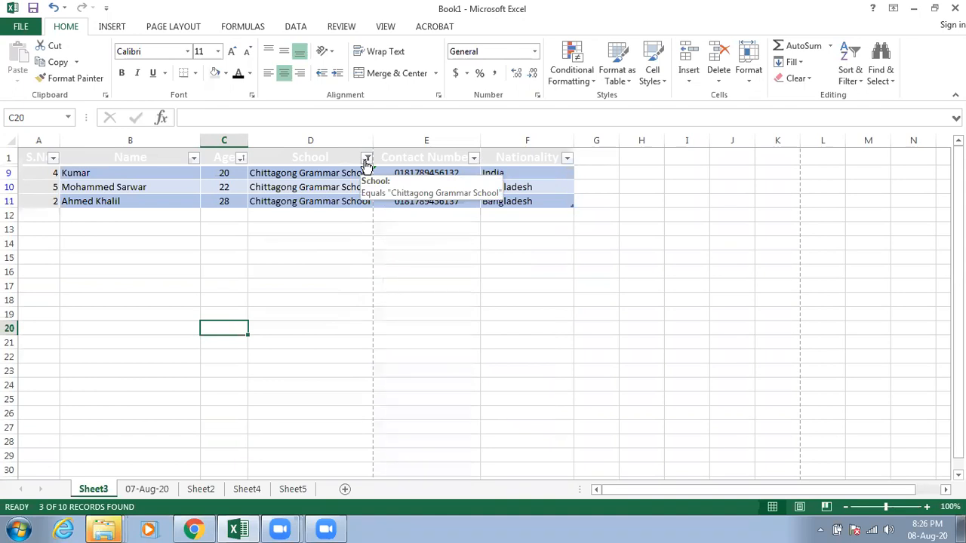
pyautogui.click(366, 160)
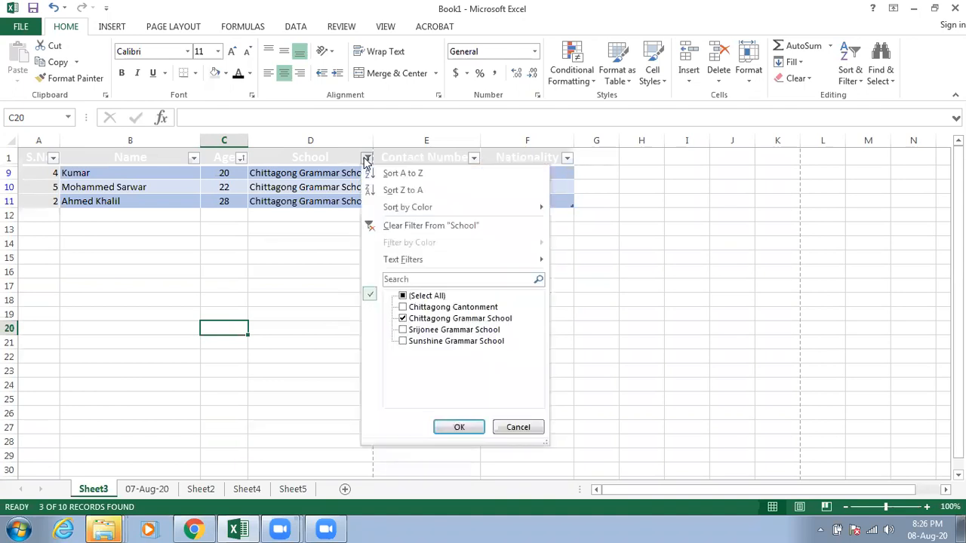
pyautogui.click(402, 319)
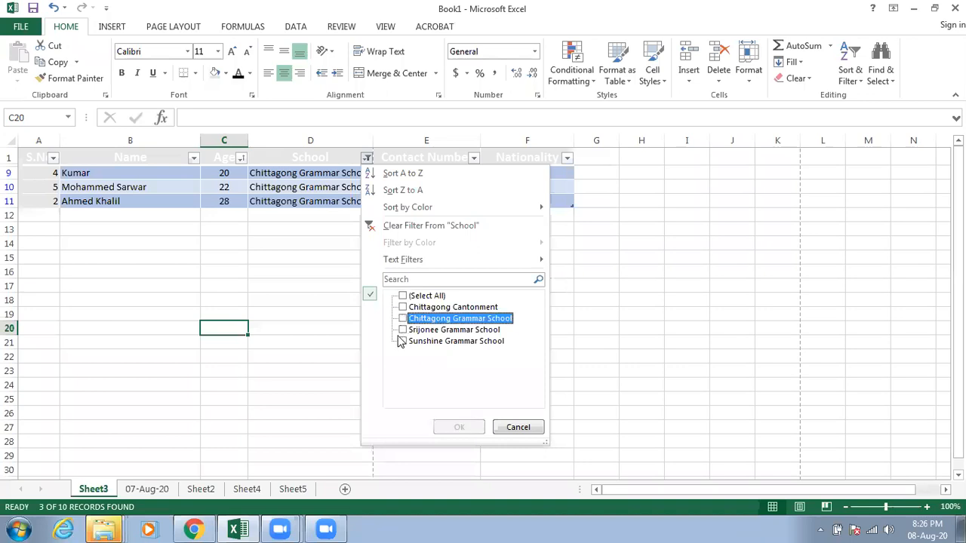
pyautogui.click(403, 341)
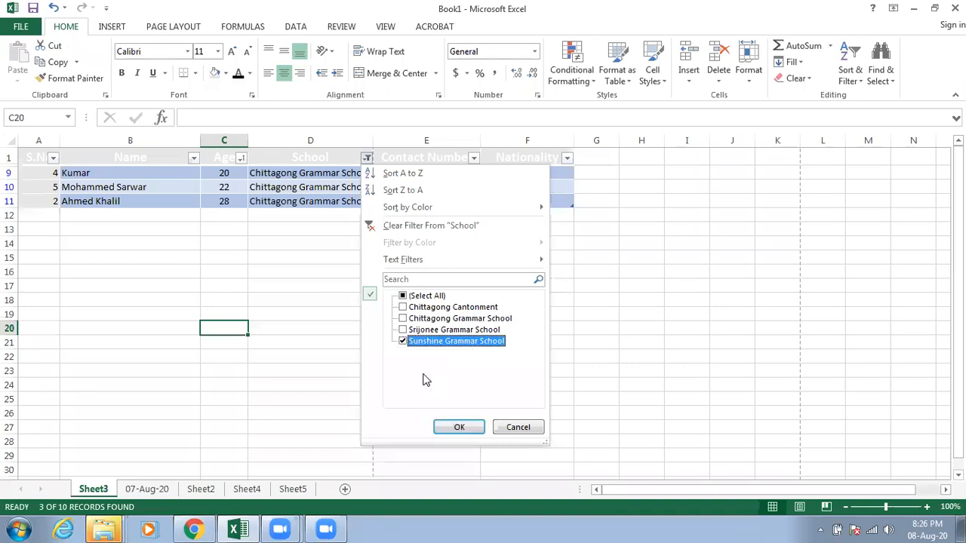
pyautogui.click(461, 427)
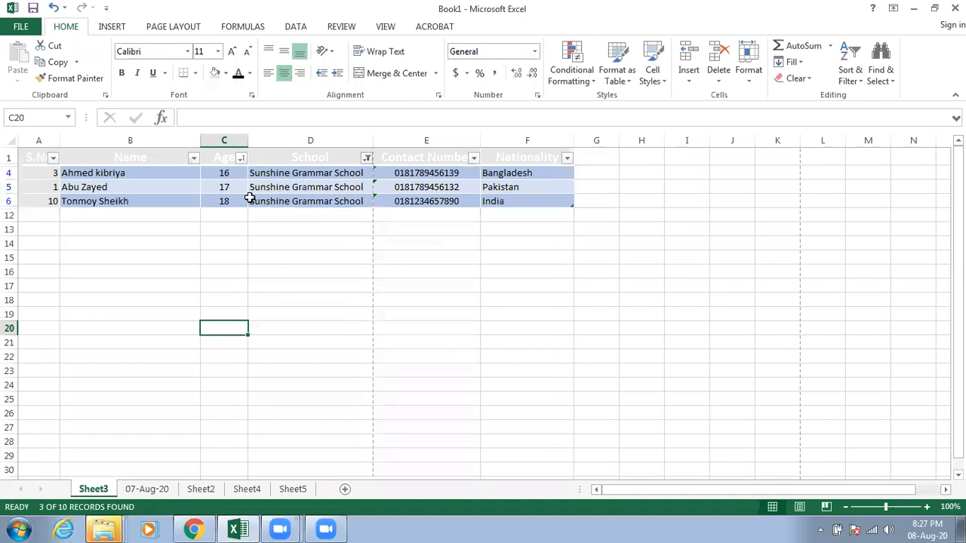
# Step: Include Chittagong Cantonment, Chittagong Grammar School and Srijonee Grammar School in the School filter again to show all records
pyautogui.click(366, 159)
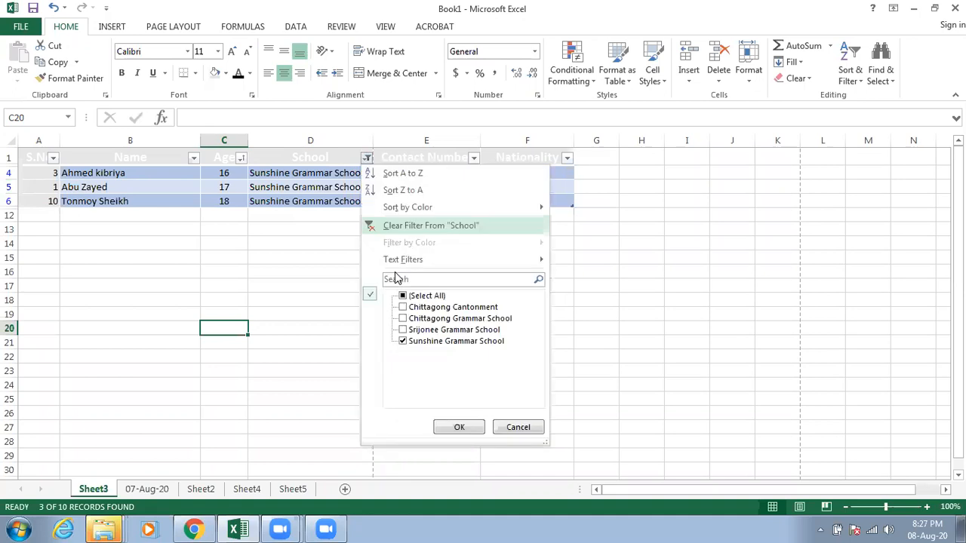
pyautogui.click(431, 308)
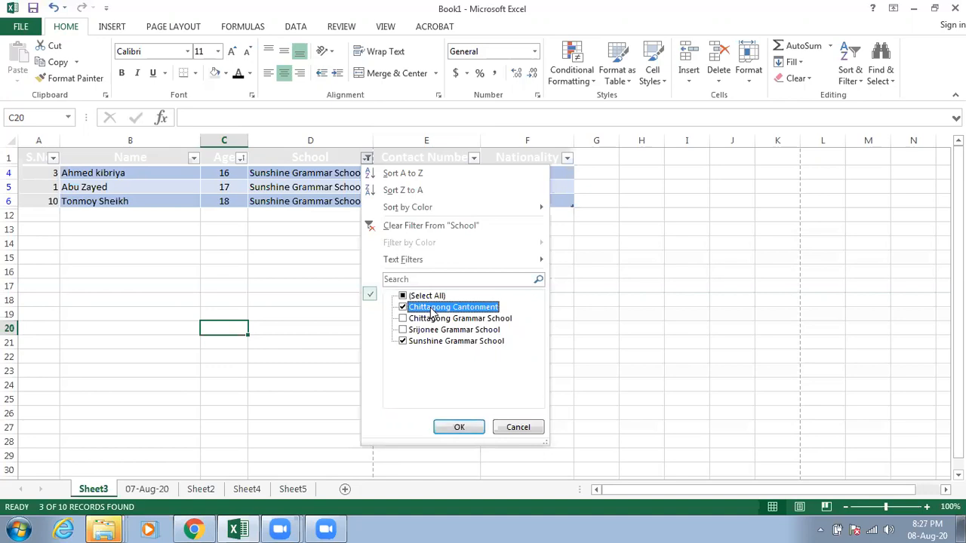
pyautogui.click(431, 320)
pyautogui.click(413, 330)
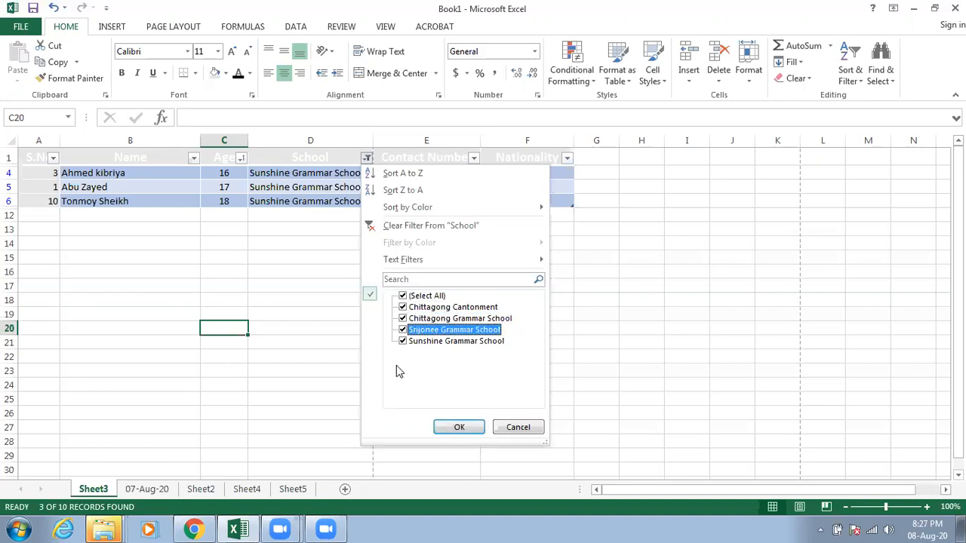
pyautogui.click(504, 431)
pyautogui.press('Return')
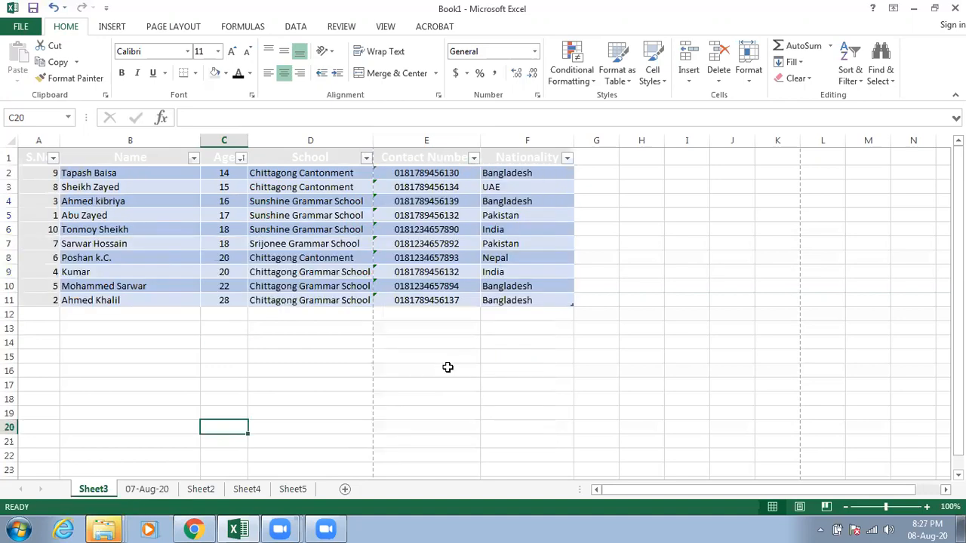
# Step: Filter the Nationality column to show only Bangladesh records
pyautogui.click(567, 159)
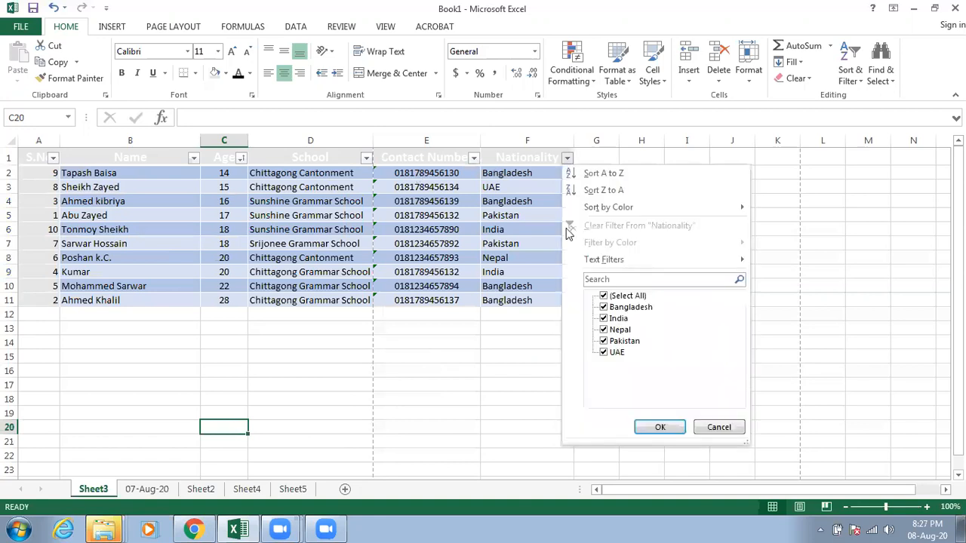
pyautogui.click(604, 296)
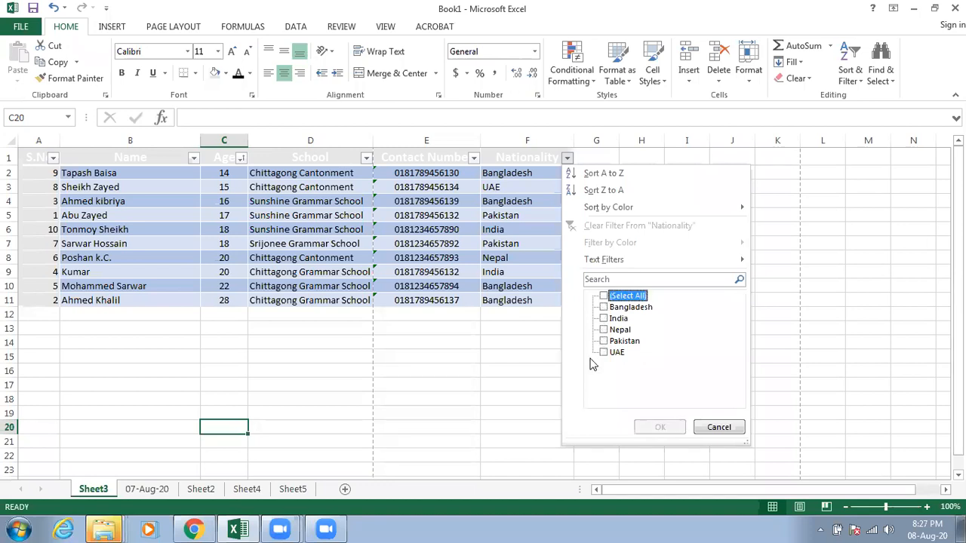
pyautogui.click(604, 309)
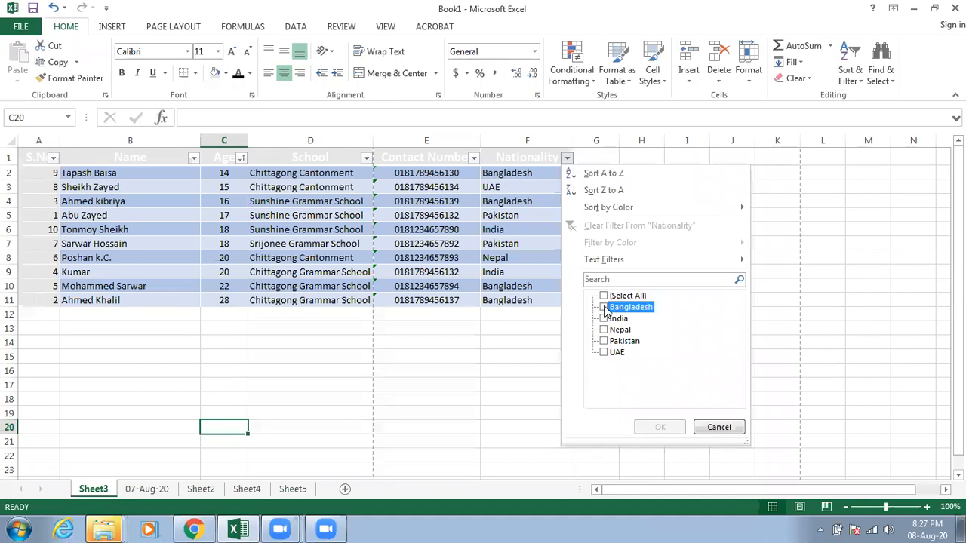
pyautogui.click(604, 309)
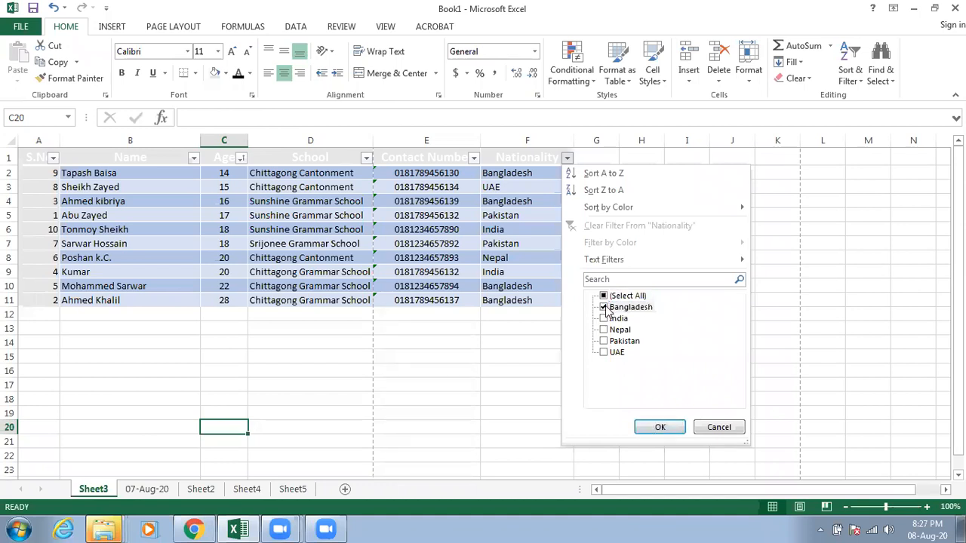
pyautogui.click(655, 427)
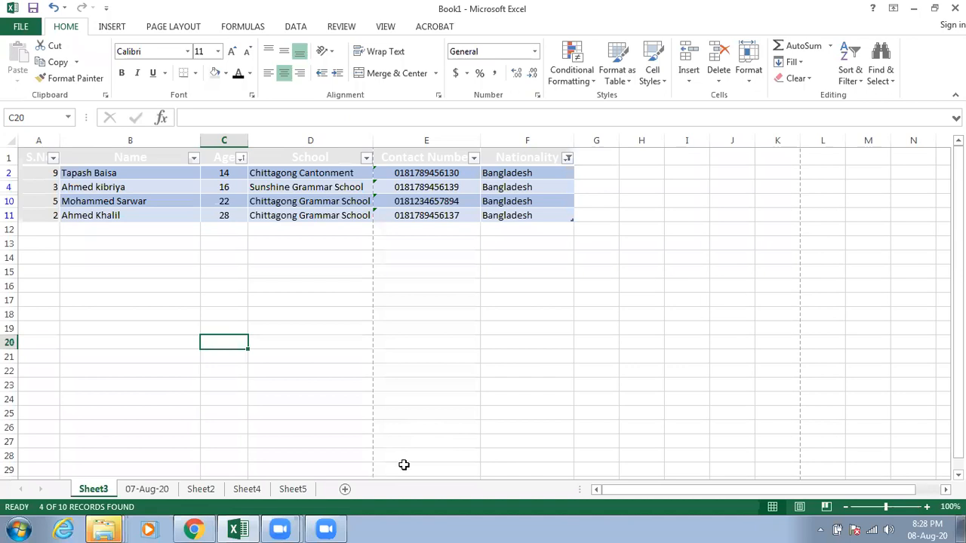
# Step: View the School column's filter options for the Bangladesh records and close them without applying a filter
pyautogui.click(367, 158)
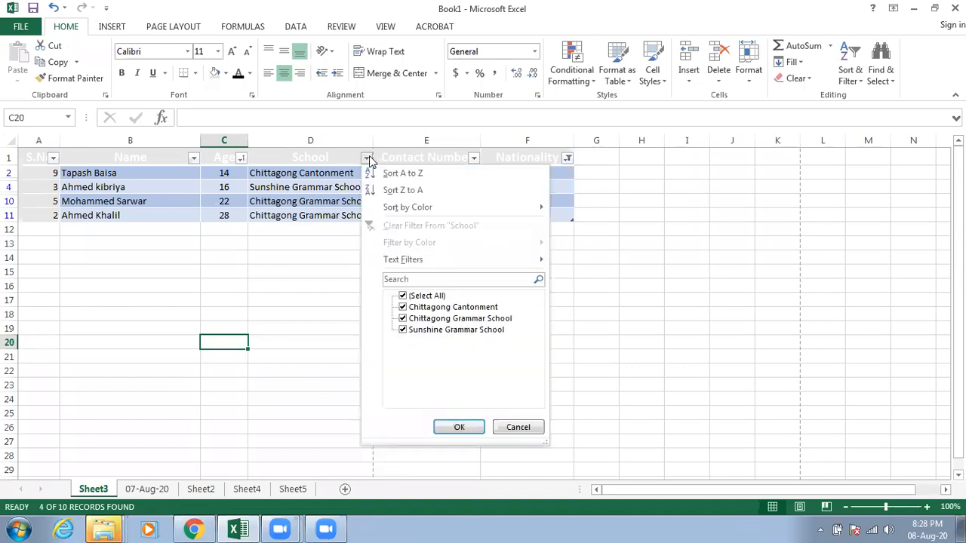
pyautogui.click(387, 259)
pyautogui.press('Escape')
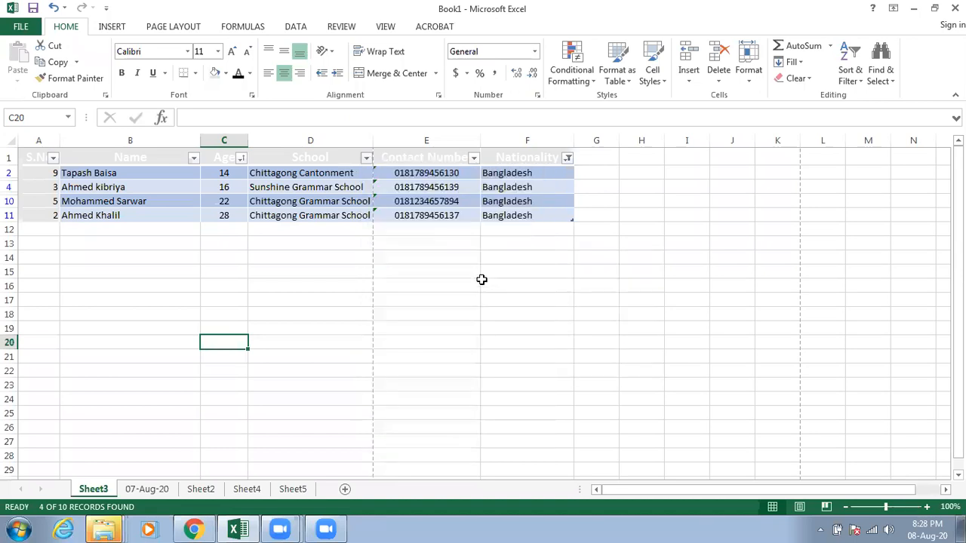
# Step: Change the Nationality column filter to show only Nepal instead of Bangladesh
pyautogui.click(568, 159)
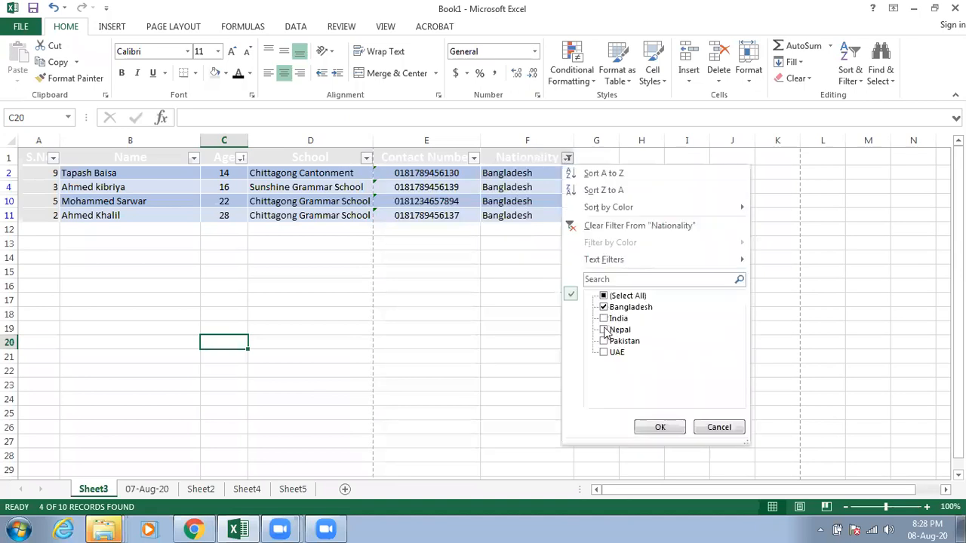
pyautogui.click(606, 332)
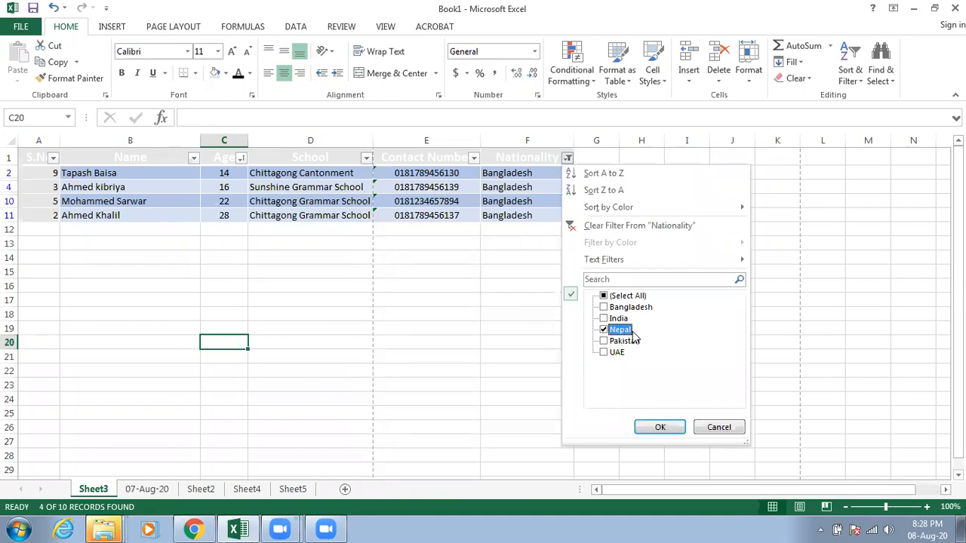
pyautogui.click(660, 429)
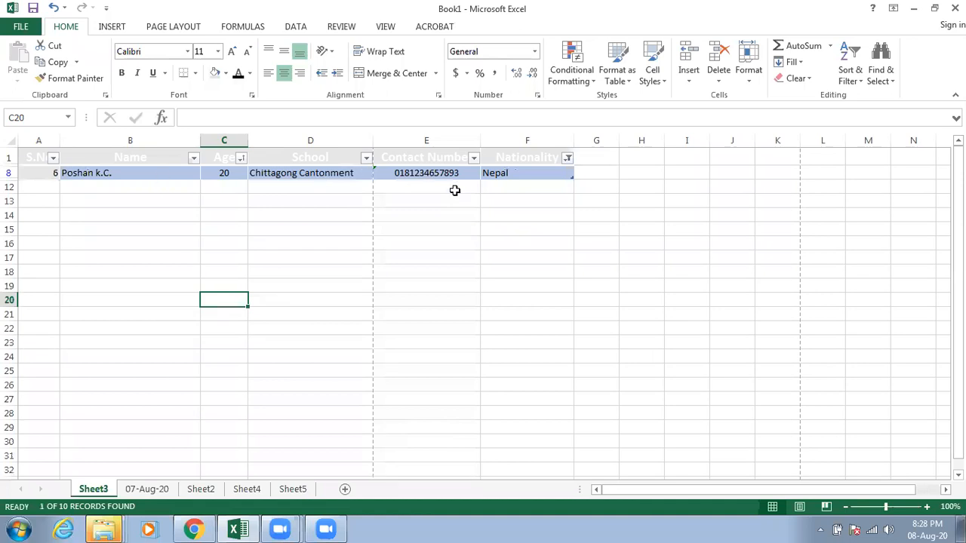
# Step: Change the Nationality column filter to show only UAE instead of Nepal
pyautogui.click(568, 160)
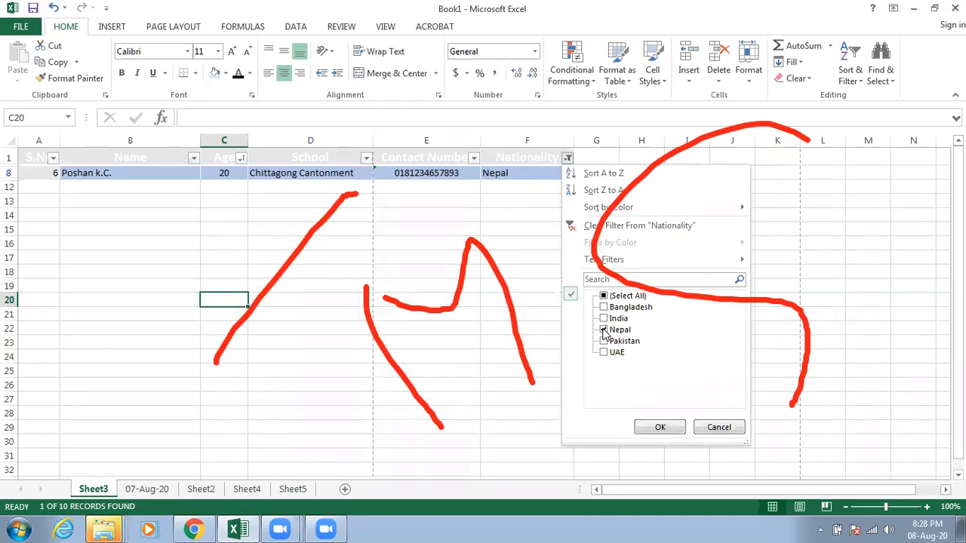
pyautogui.click(603, 331)
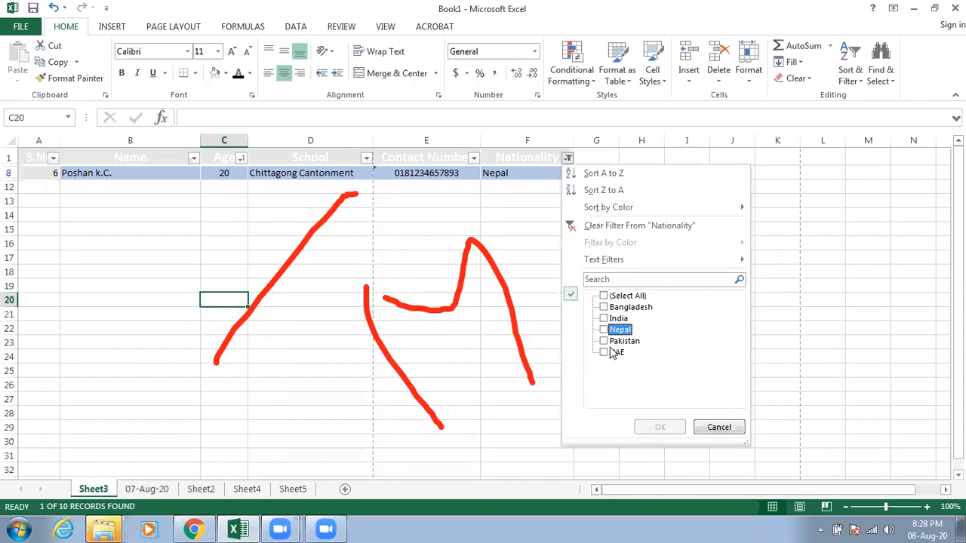
pyautogui.click(603, 353)
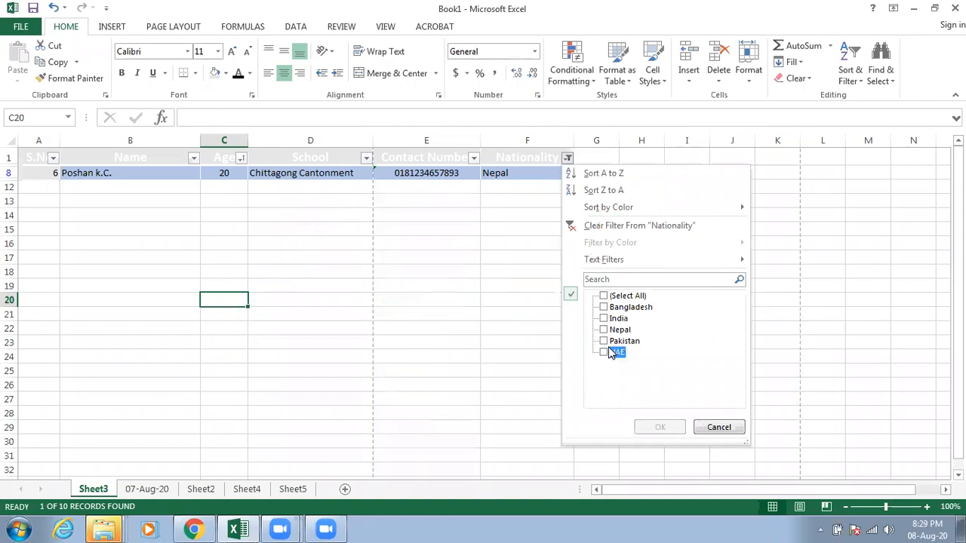
pyautogui.click(661, 427)
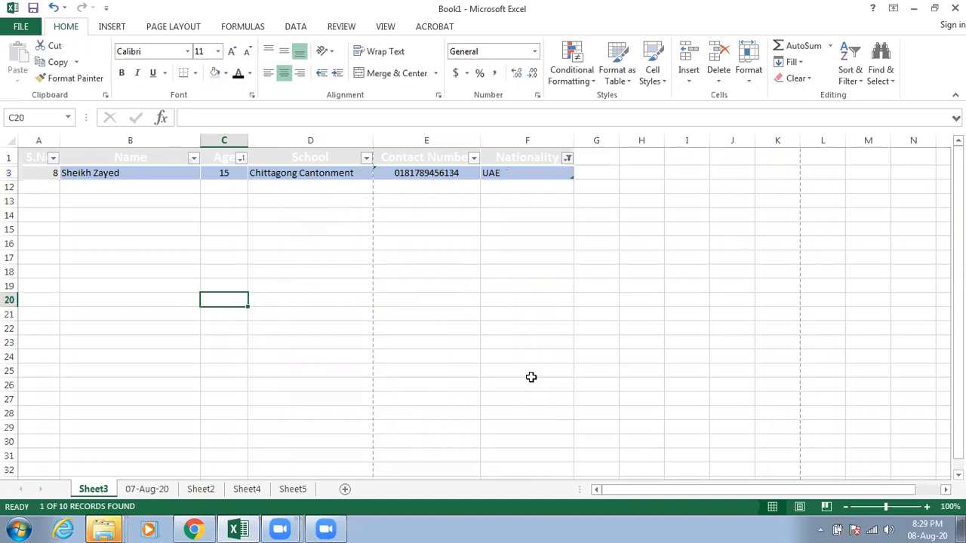
# Step: Select all nationalities in the Nationality filter to show every record, and select cell E14
pyautogui.click(567, 158)
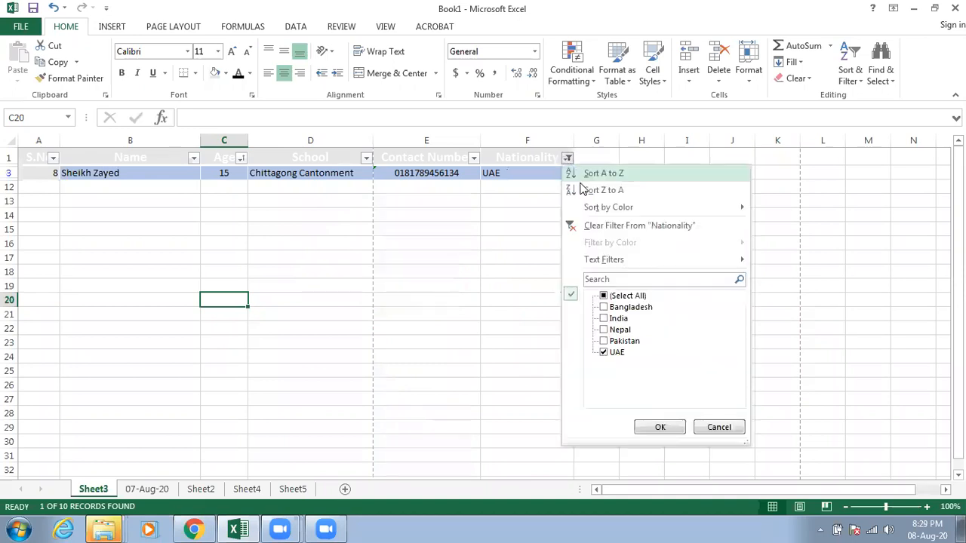
pyautogui.click(620, 296)
pyautogui.click(656, 429)
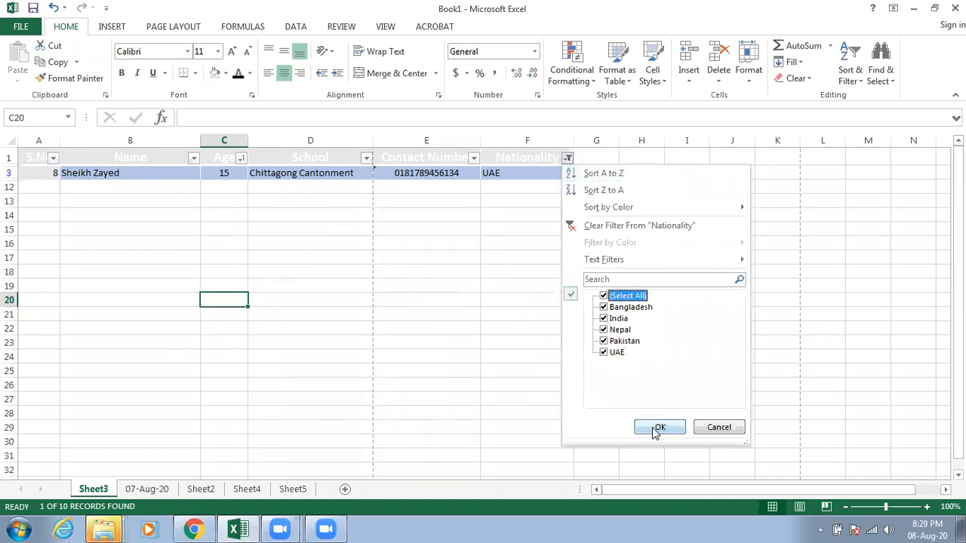
pyautogui.click(459, 344)
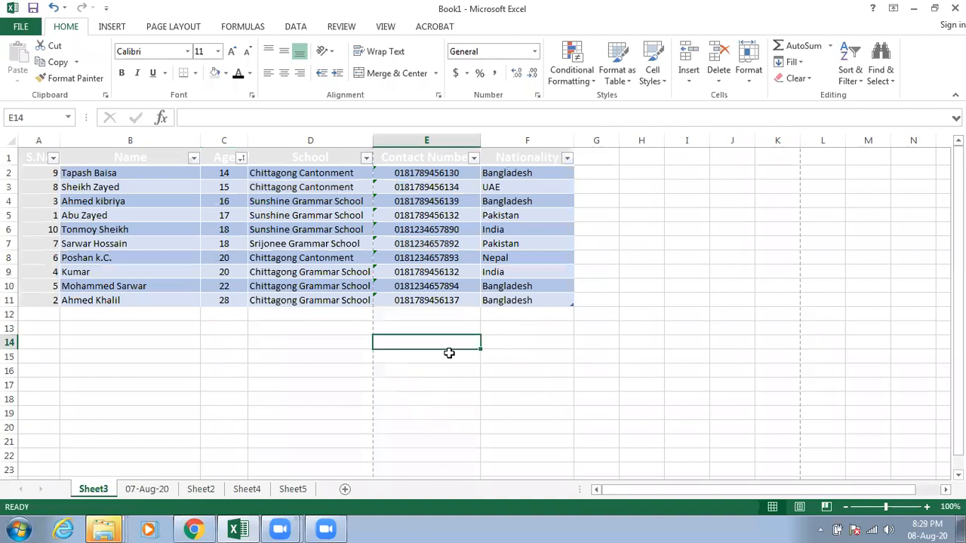
# Step: Sort the student table by S.No from smallest to largest and select cell B16
pyautogui.click(52, 158)
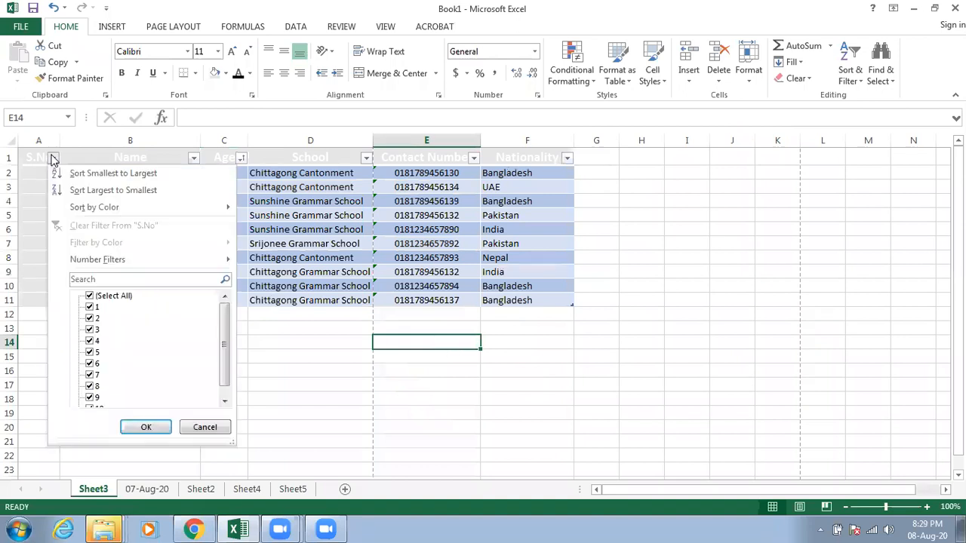
pyautogui.click(92, 174)
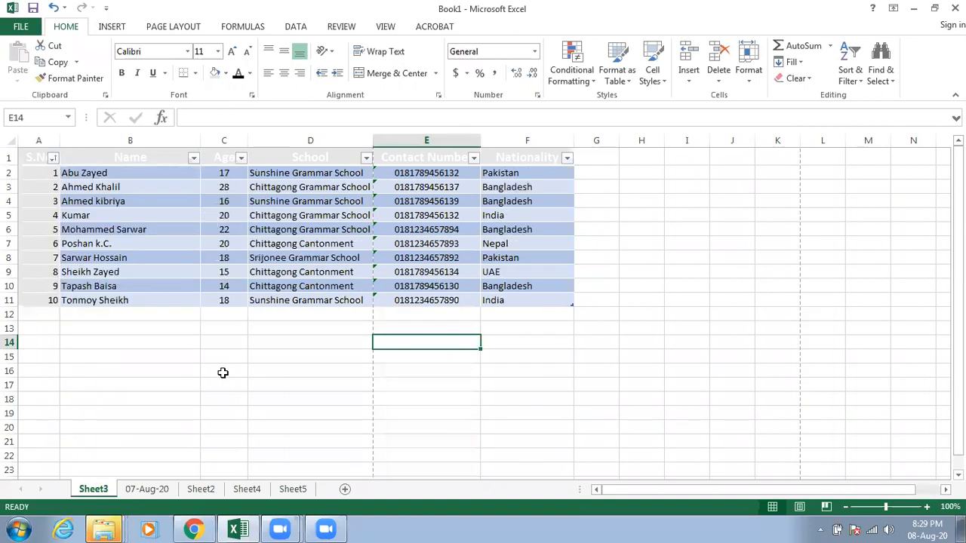
pyautogui.click(181, 371)
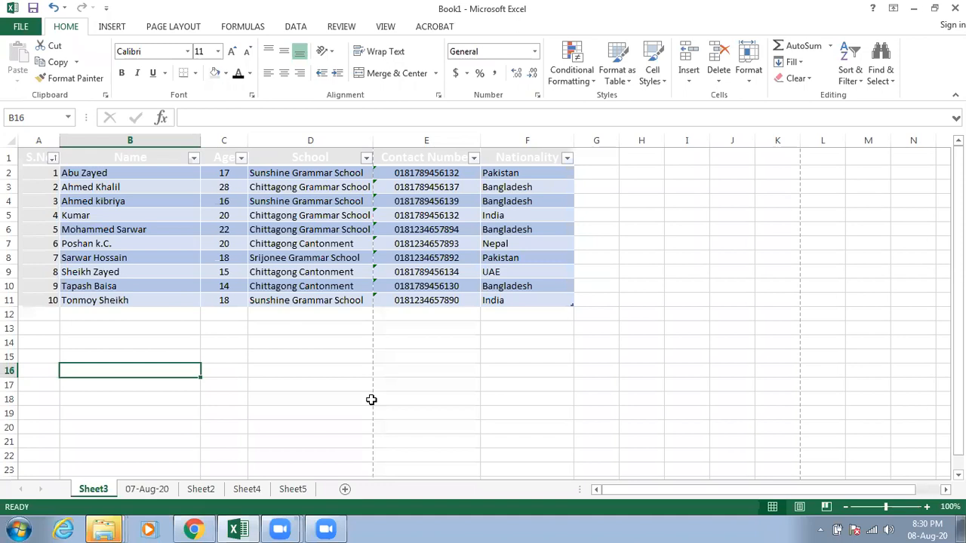
# Step: Enter the heading "Id number" in cell H1 and widen column H to fit it
pyautogui.click(645, 158)
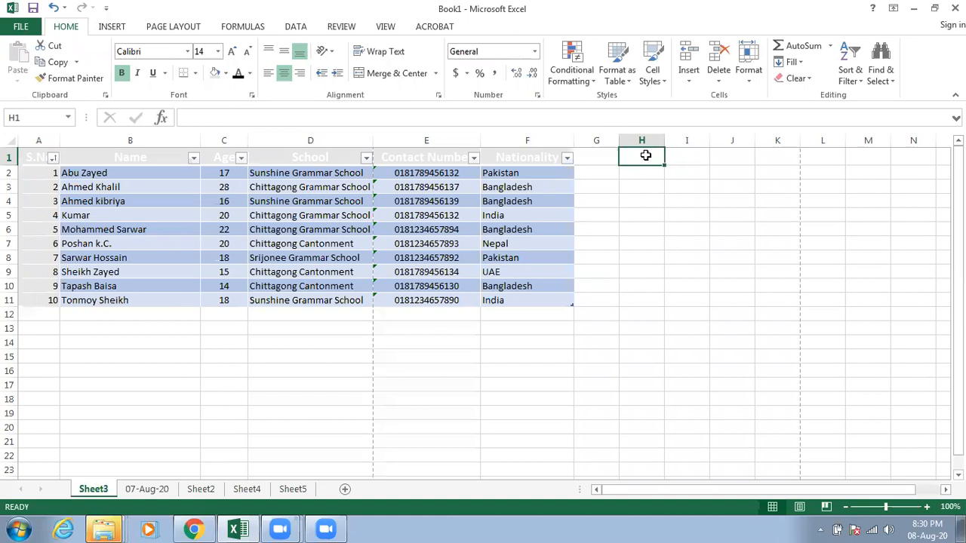
pyautogui.click(647, 139)
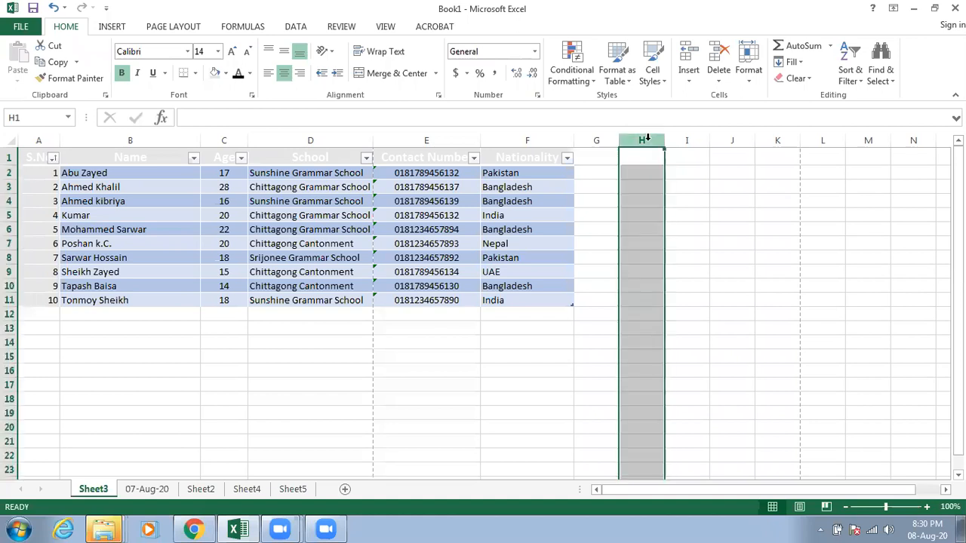
pyautogui.press('Down')
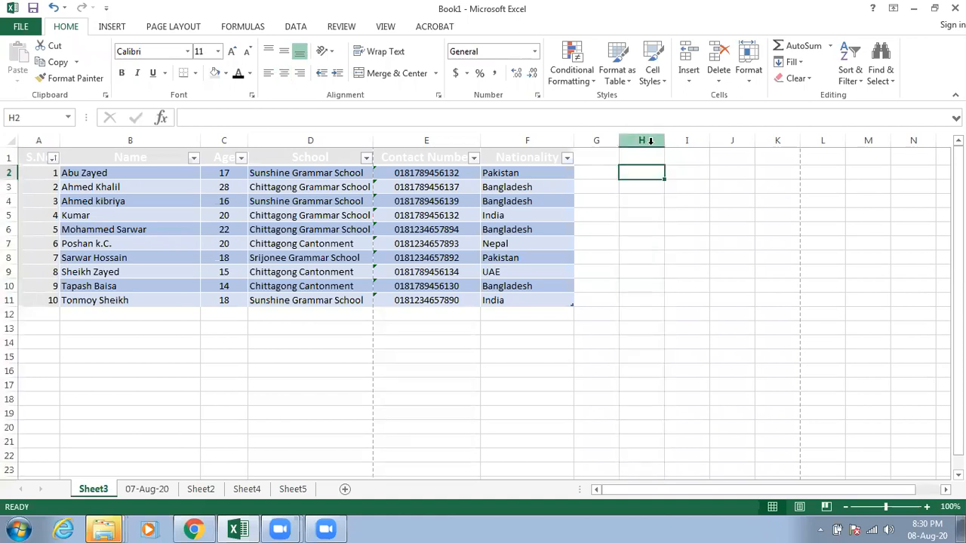
pyautogui.click(643, 159)
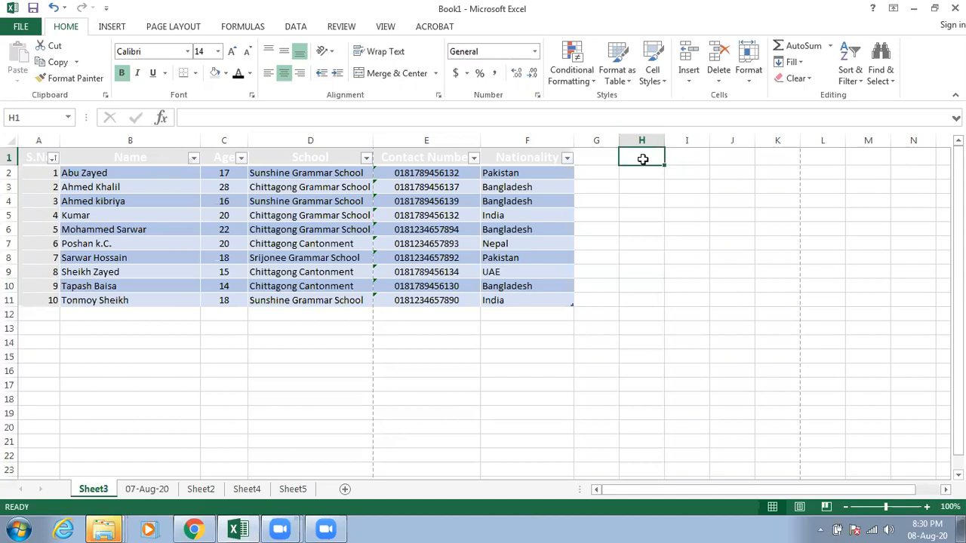
pyautogui.write('Id n')
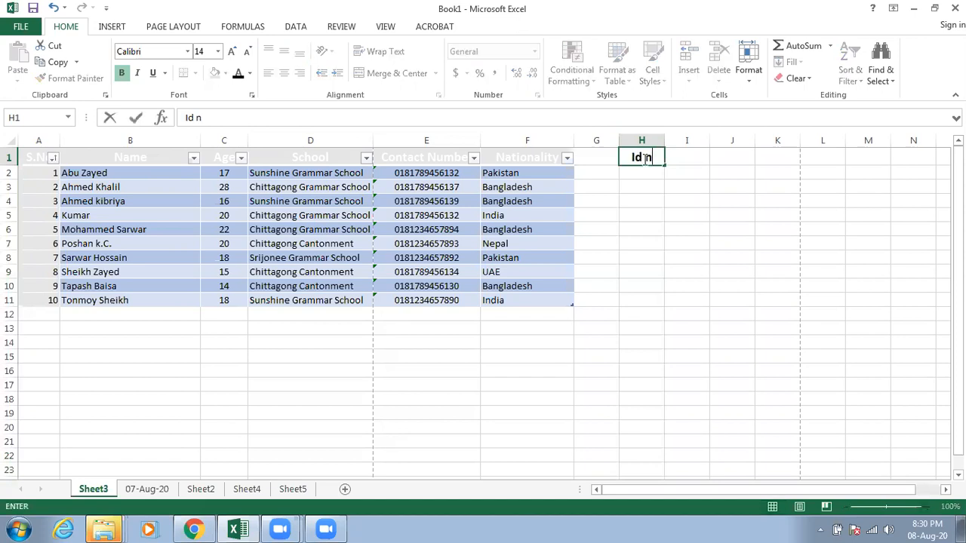
pyautogui.write('umber')
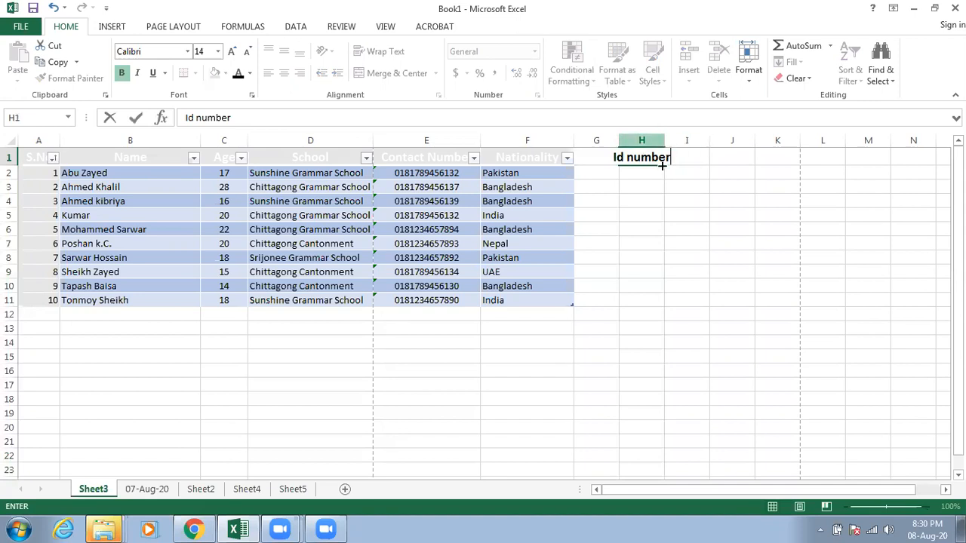
pyautogui.press('Return')
pyautogui.moveTo(681, 140)
pyautogui.mouseDown()
pyautogui.moveTo(712, 140)
pyautogui.moveTo(674, 129)
pyautogui.mouseUp()
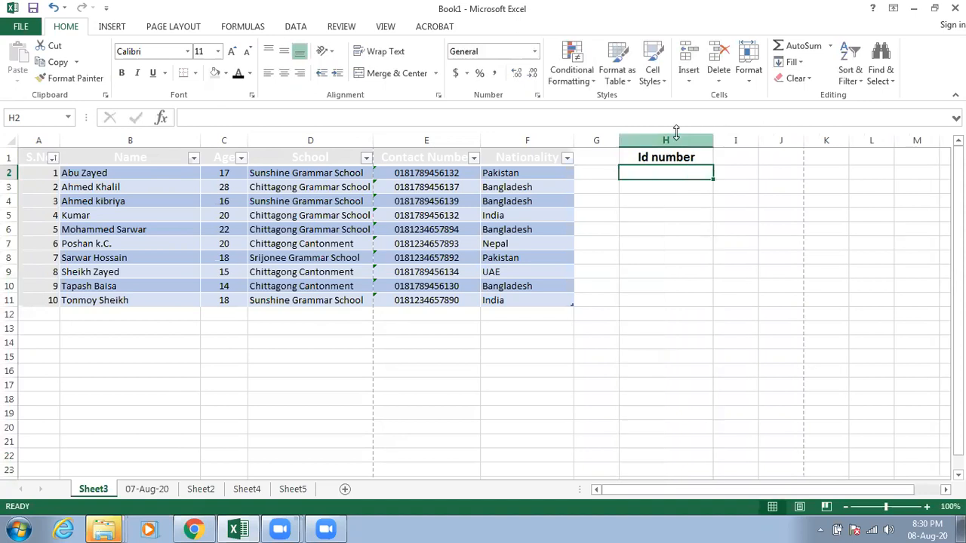
# Step: Format the whole Id number column H as Text and select cell H2
pyautogui.click(668, 131)
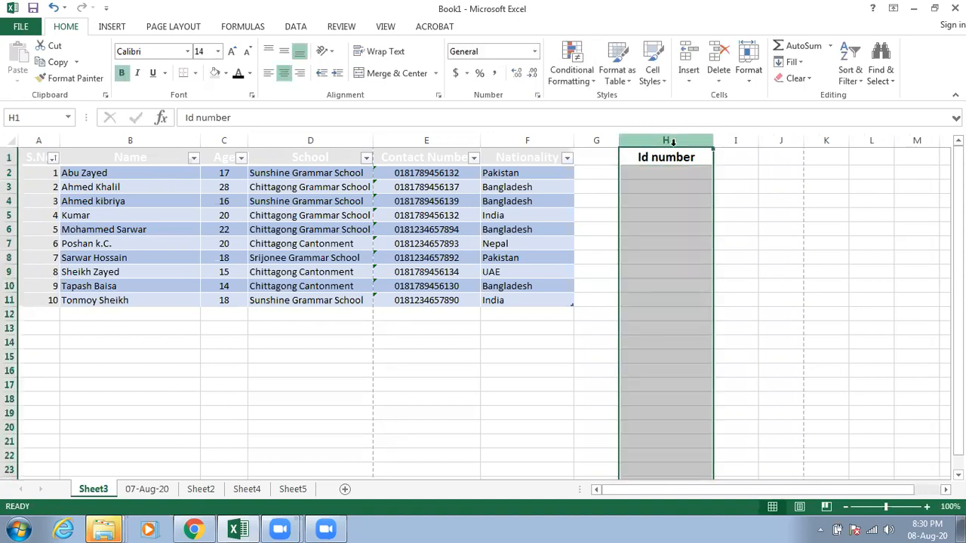
pyautogui.rightClick(675, 158)
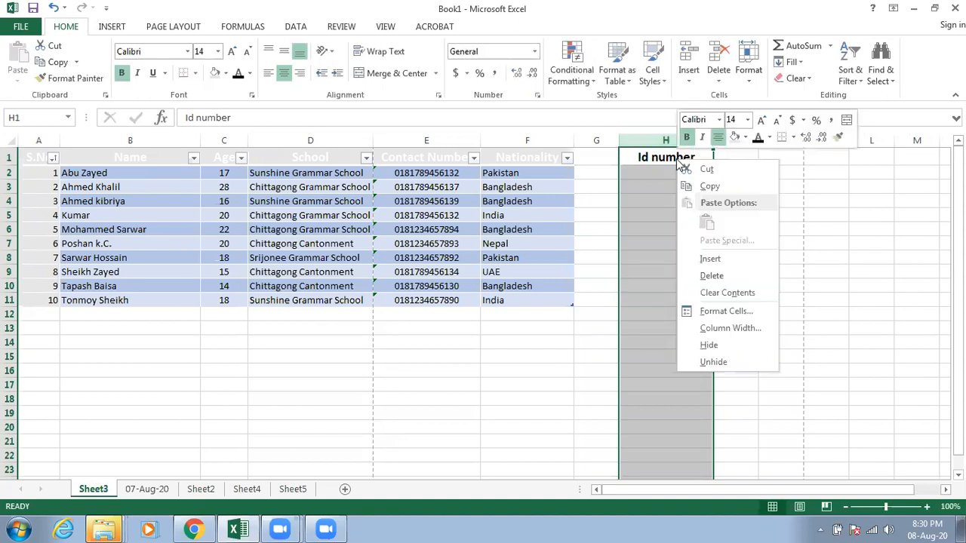
pyautogui.click(710, 311)
pyautogui.click(544, 278)
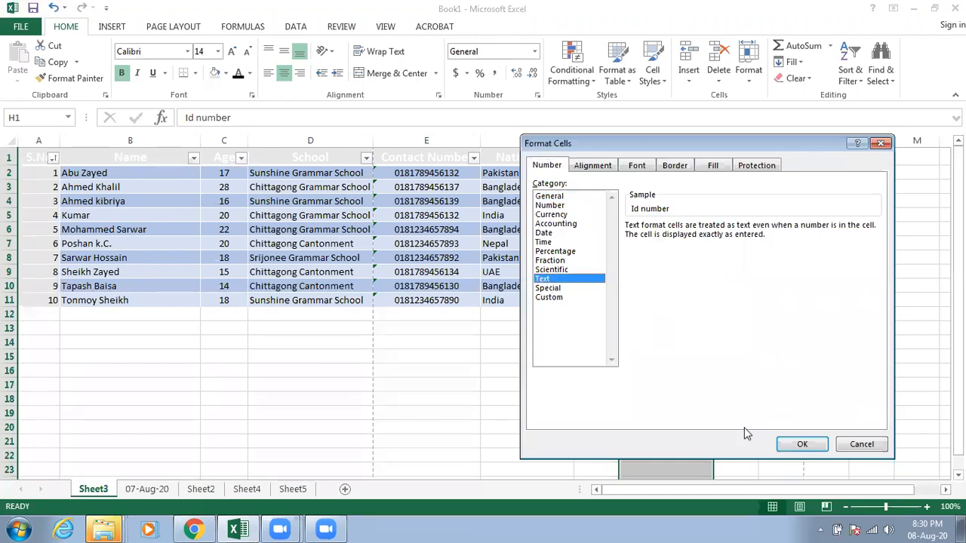
pyautogui.click(801, 444)
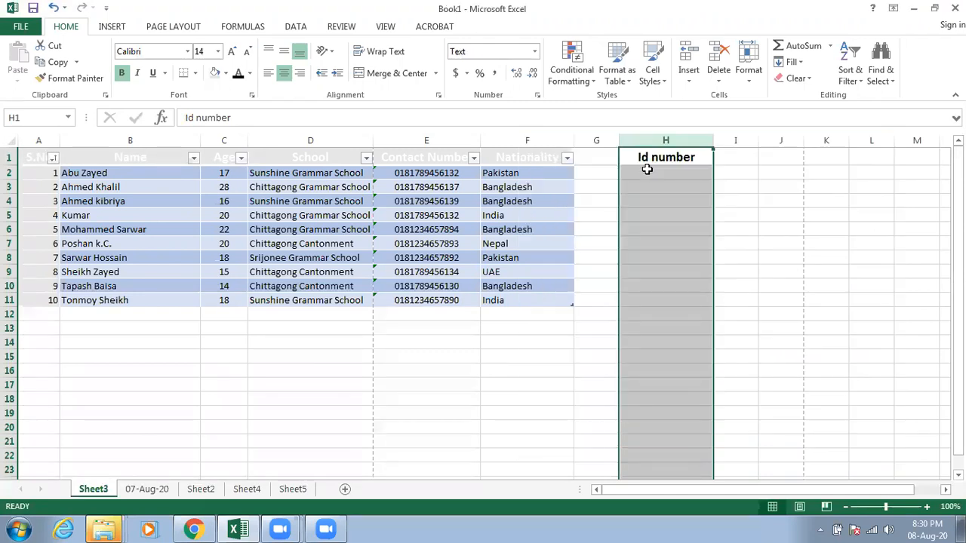
pyautogui.click(649, 170)
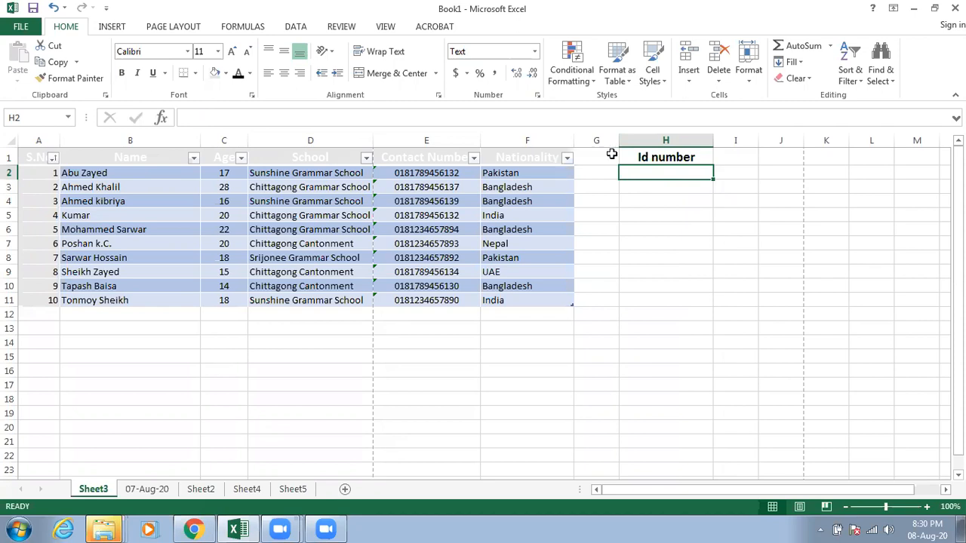
# Step: Delete the entire Id number column H and select cell B15
pyautogui.click(642, 157)
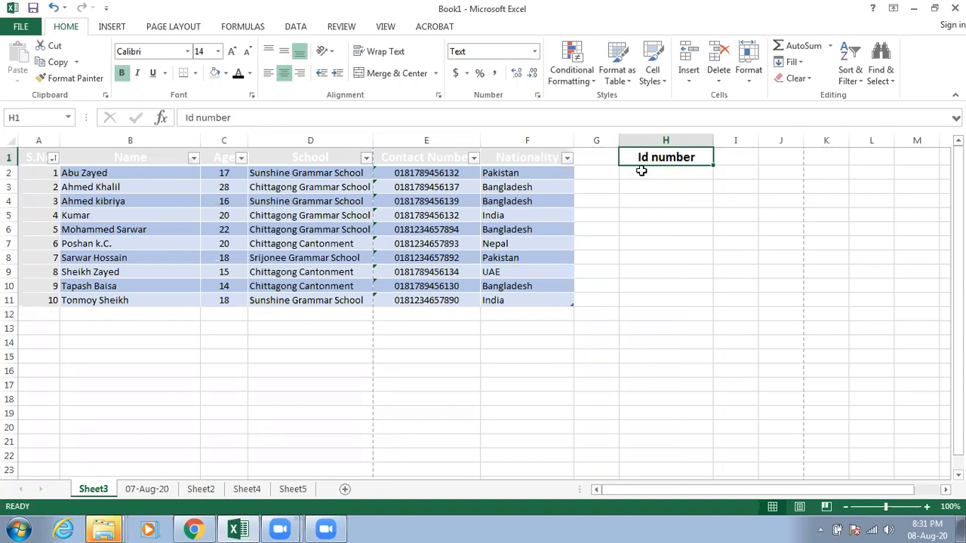
pyautogui.click(649, 141)
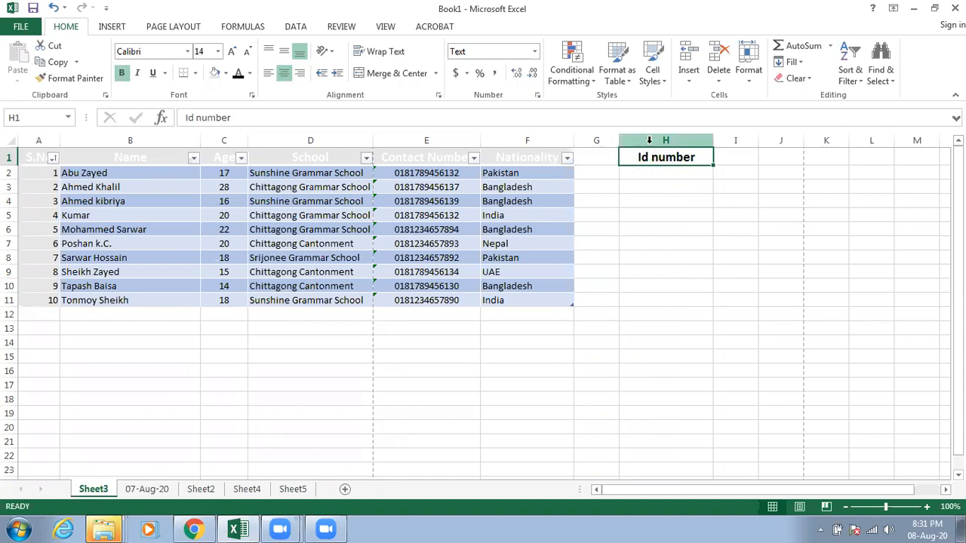
pyautogui.click(649, 140)
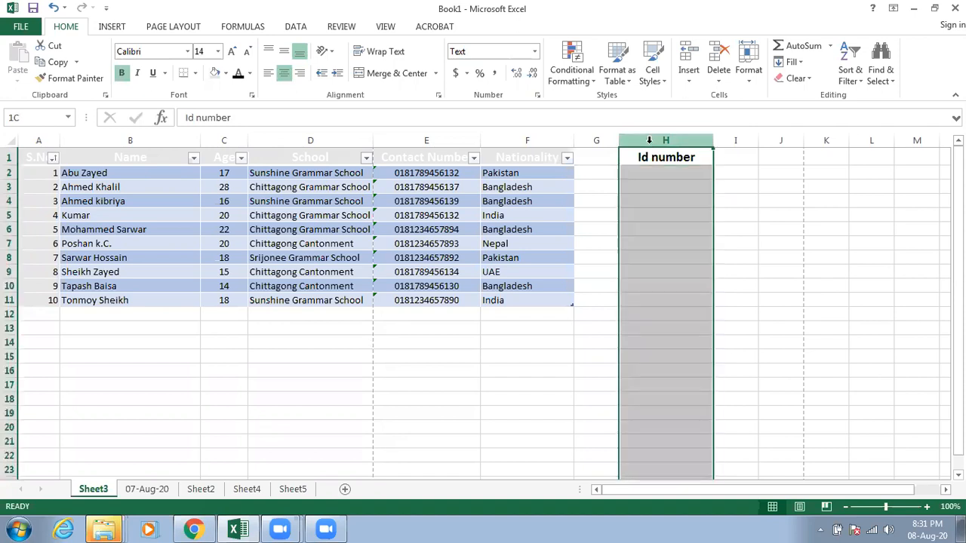
pyautogui.rightClick(651, 143)
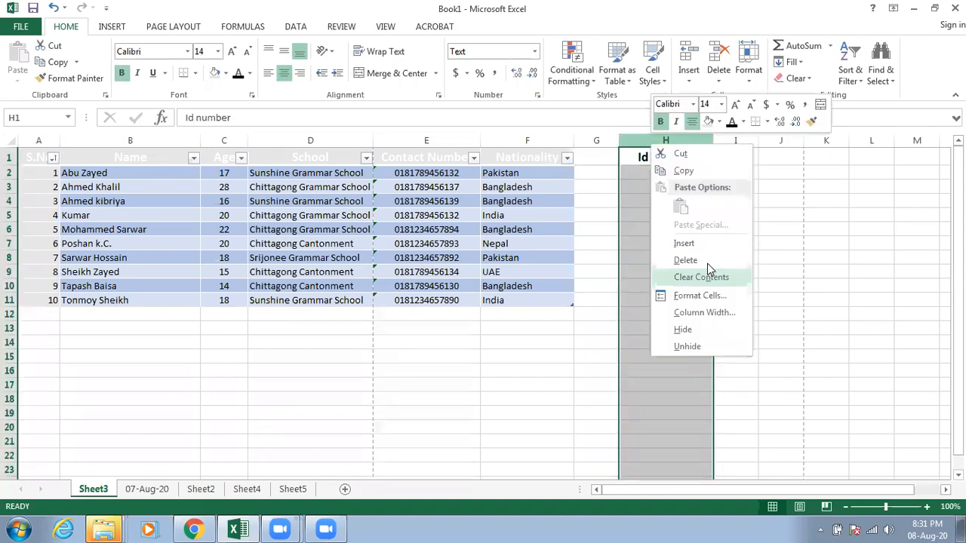
pyautogui.press('d')
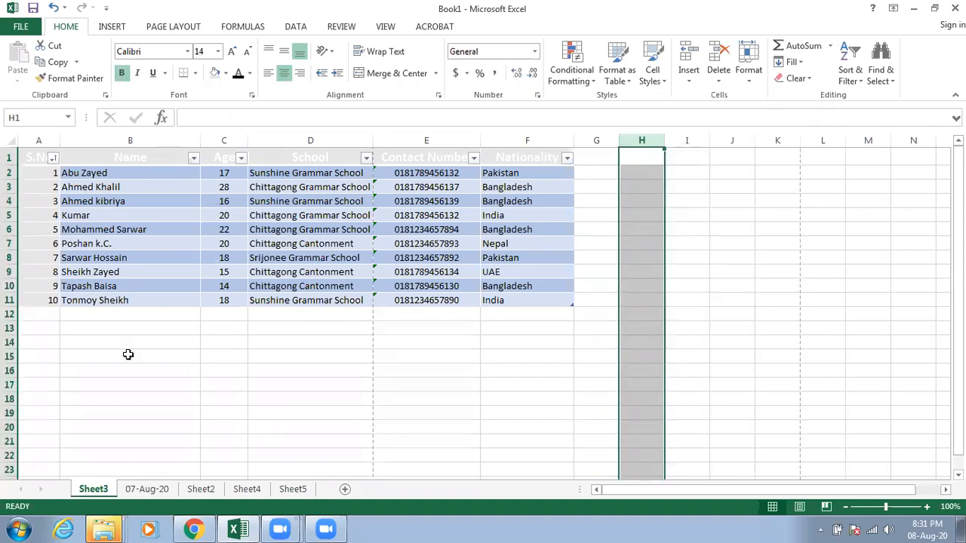
pyautogui.click(111, 353)
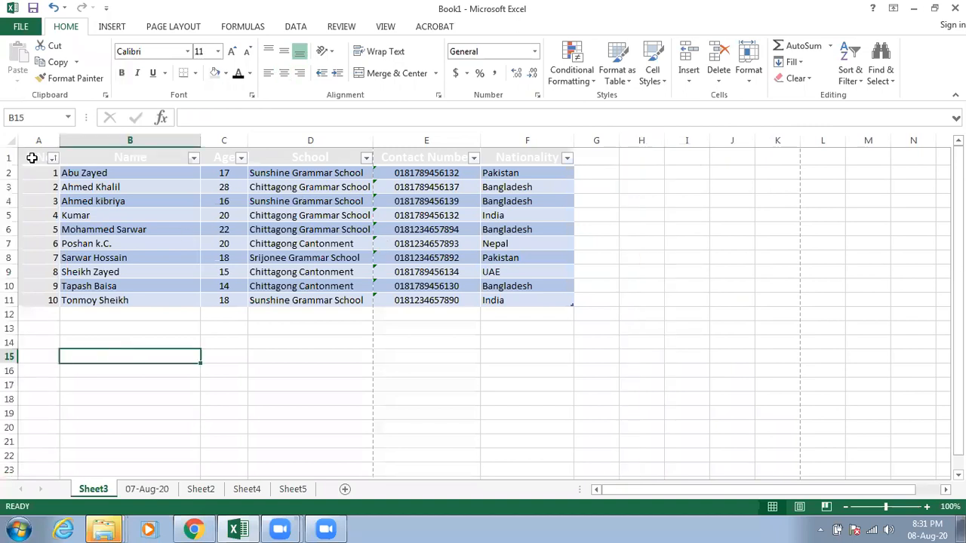
# Step: Restyle the student table A1:F11 with the orange banded table style from the last row of the Medium styles
pyautogui.hotkey('ctrl', 'Home')
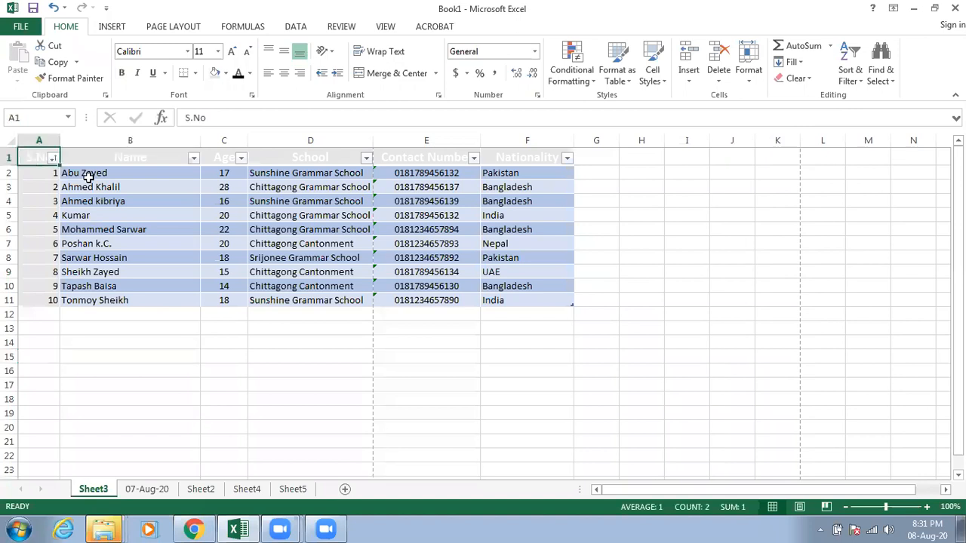
pyautogui.keyDown('shift'); pyautogui.click(522, 299); pyautogui.keyUp('shift')
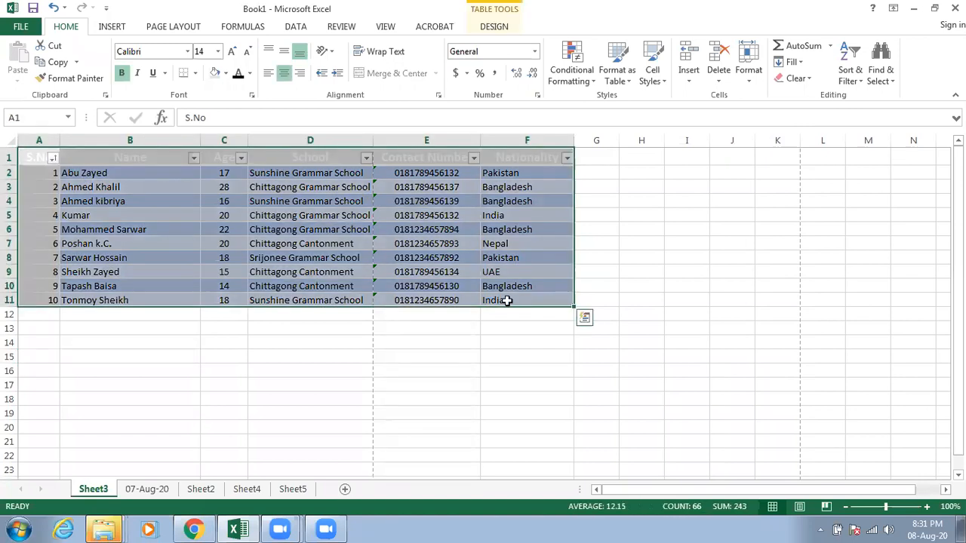
pyautogui.click(611, 86)
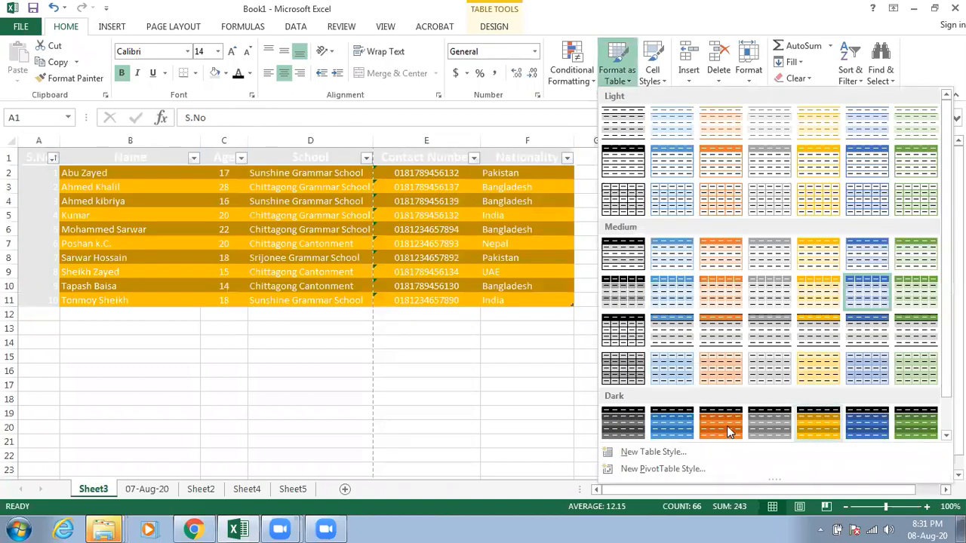
pyautogui.click(709, 372)
pyautogui.click(642, 262)
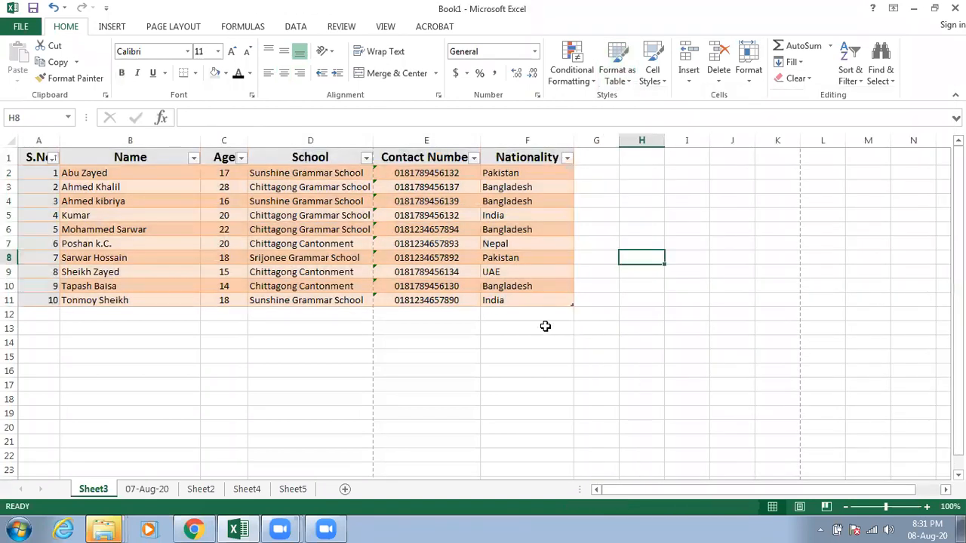
# Step: Insert a blank column before the Nationality column and open its header cell for editing
pyautogui.click(511, 139)
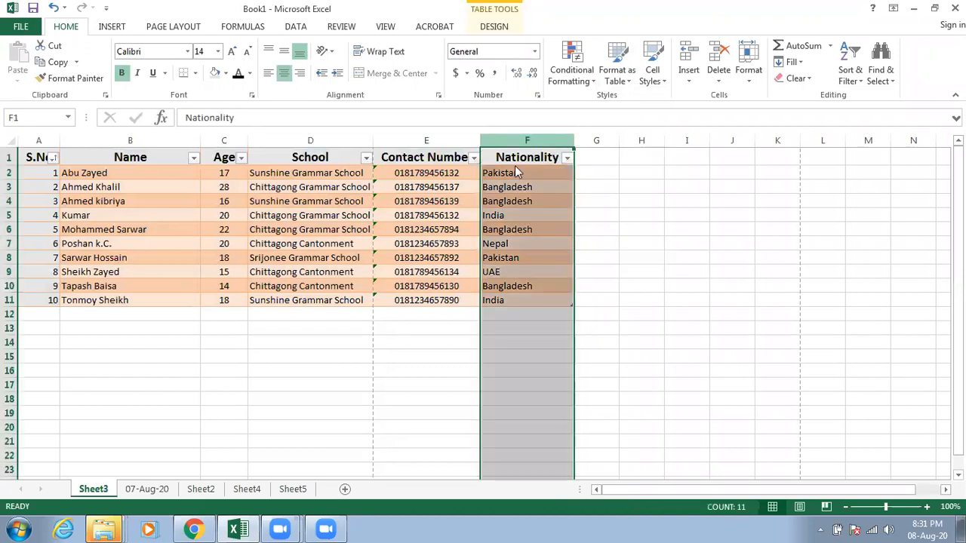
pyautogui.rightClick(542, 243)
pyautogui.click(542, 244)
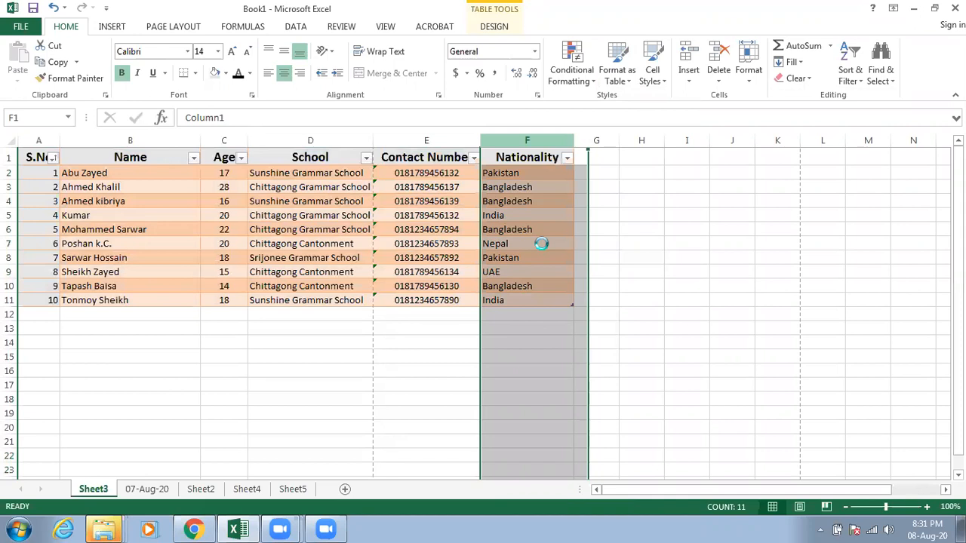
pyautogui.click(557, 157)
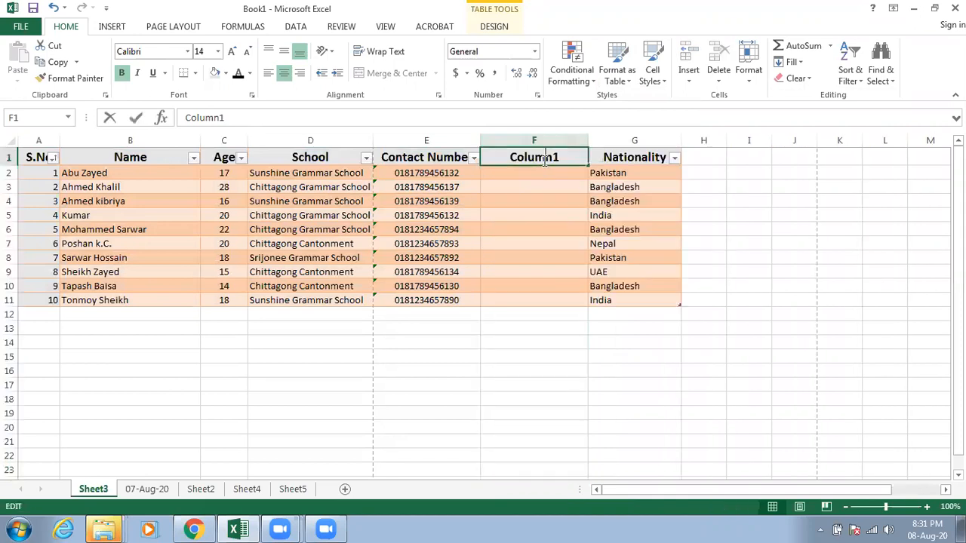
pyautogui.doubleClick(559, 157)
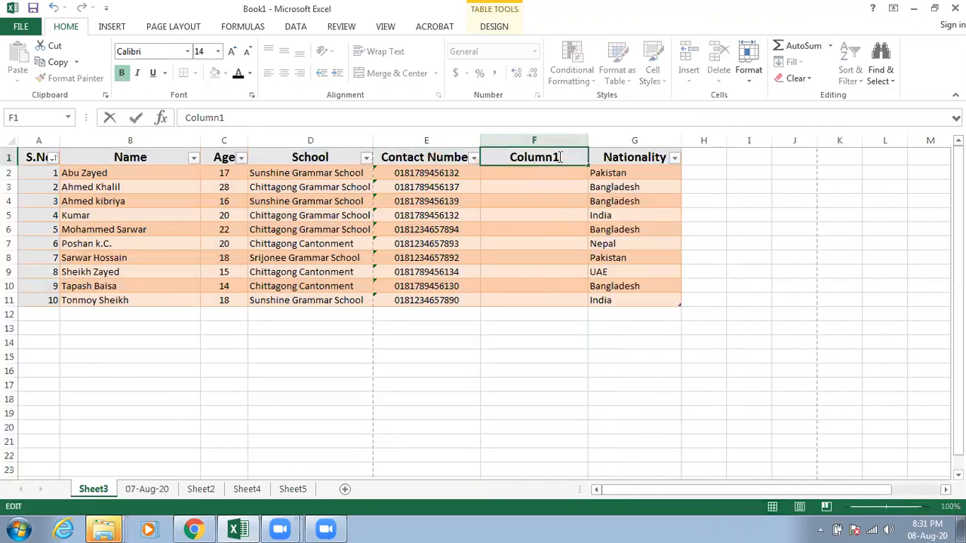
# Step: Remove the blank column inserted before Nationality from the student table
pyautogui.click(557, 141)
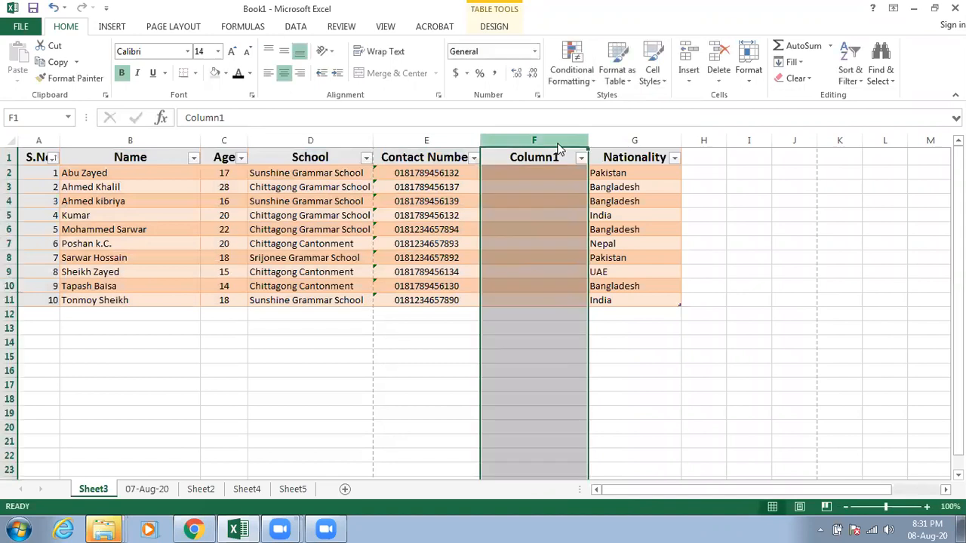
pyautogui.rightClick(556, 140)
pyautogui.click(607, 277)
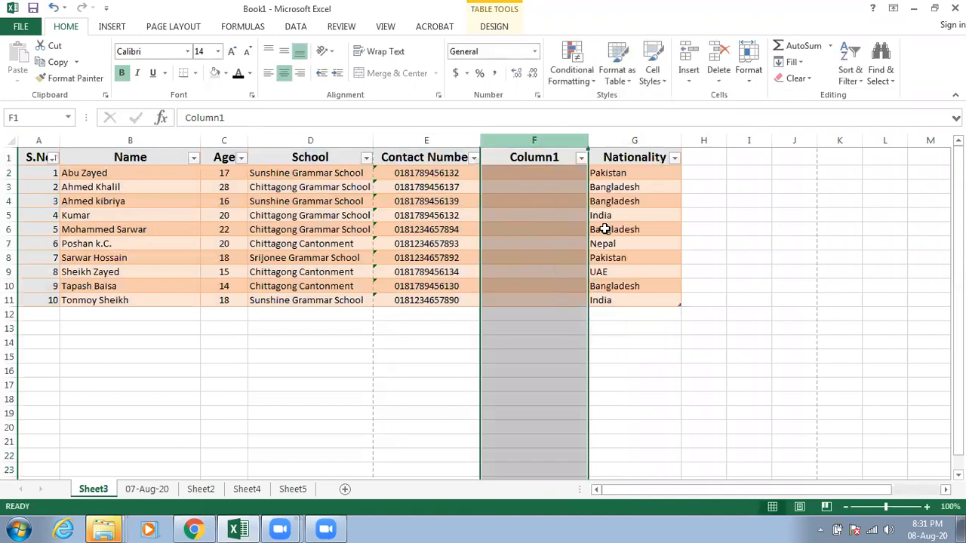
pyautogui.hotkey('ctrl', 'z')
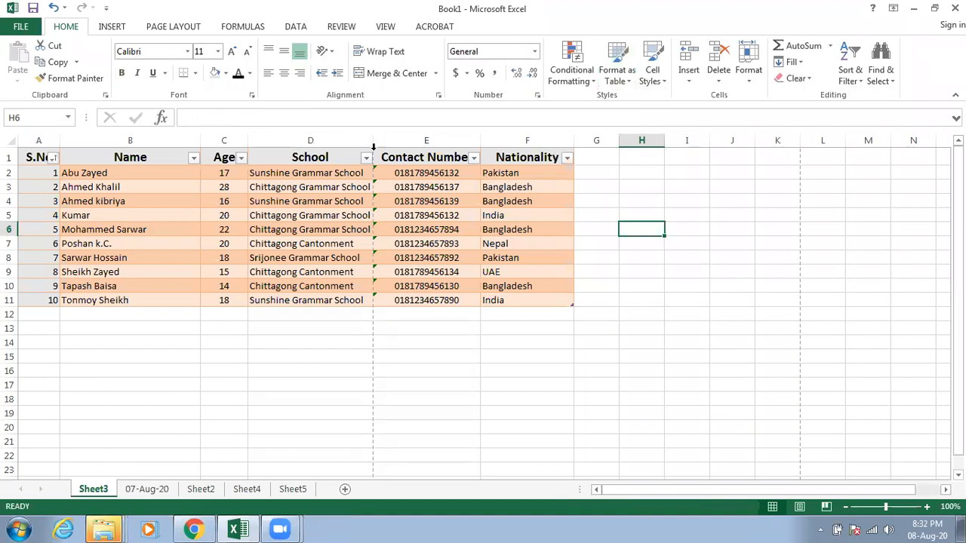
# Step: Insert a blank column before the Contact Number column in the student table
pyautogui.click(436, 141)
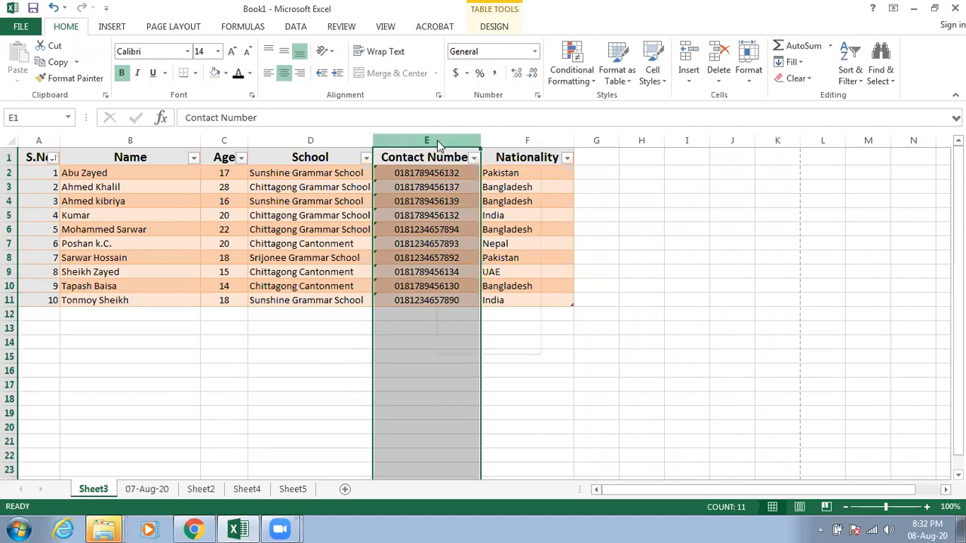
pyautogui.rightClick(438, 142)
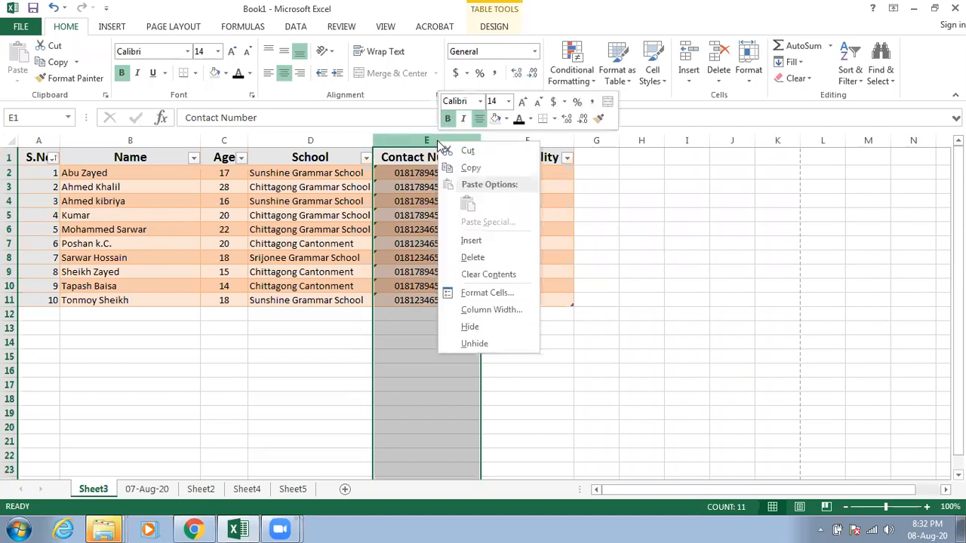
pyautogui.click(478, 242)
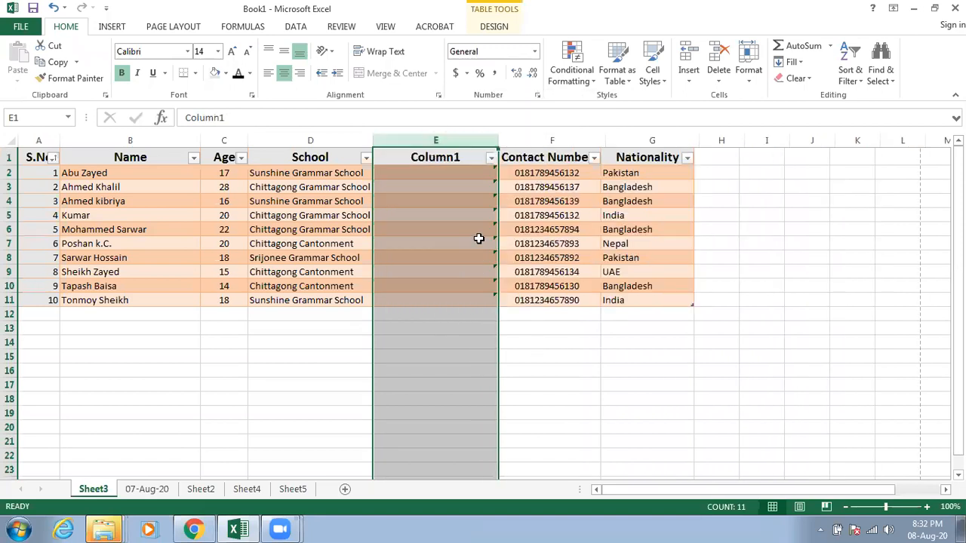
# Step: Name the header of the new column before Contact Number "Id Number"
pyautogui.click(455, 260)
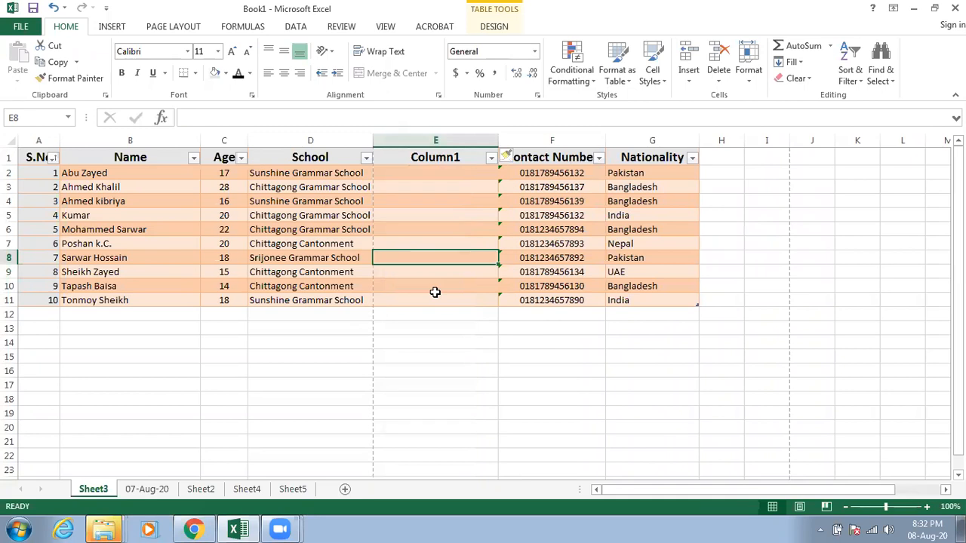
pyautogui.click(436, 157)
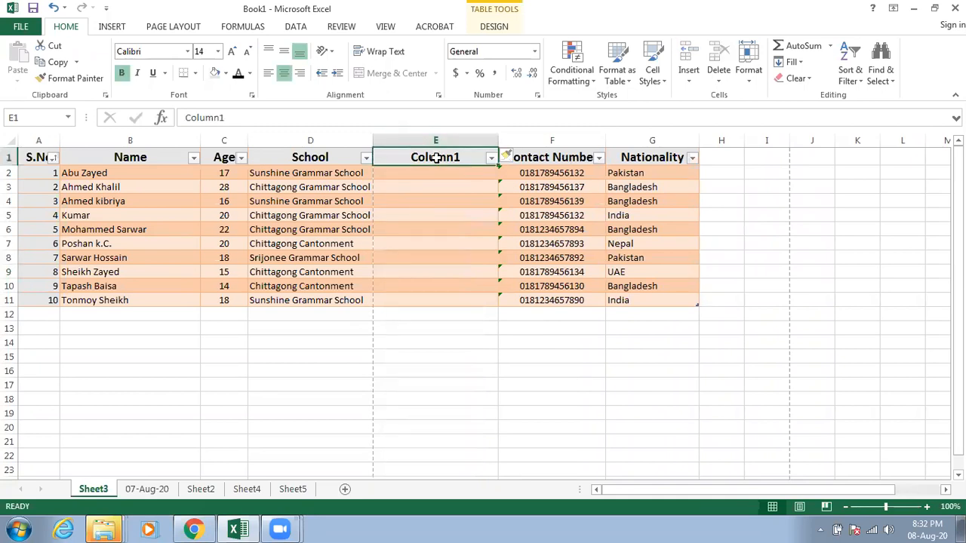
pyautogui.write('Id')
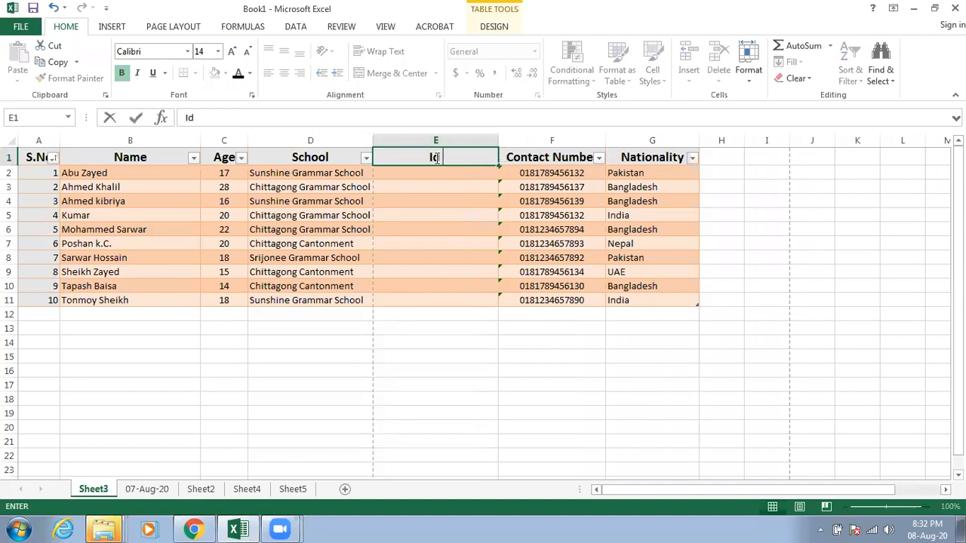
pyautogui.write(' Number')
pyautogui.click(478, 188)
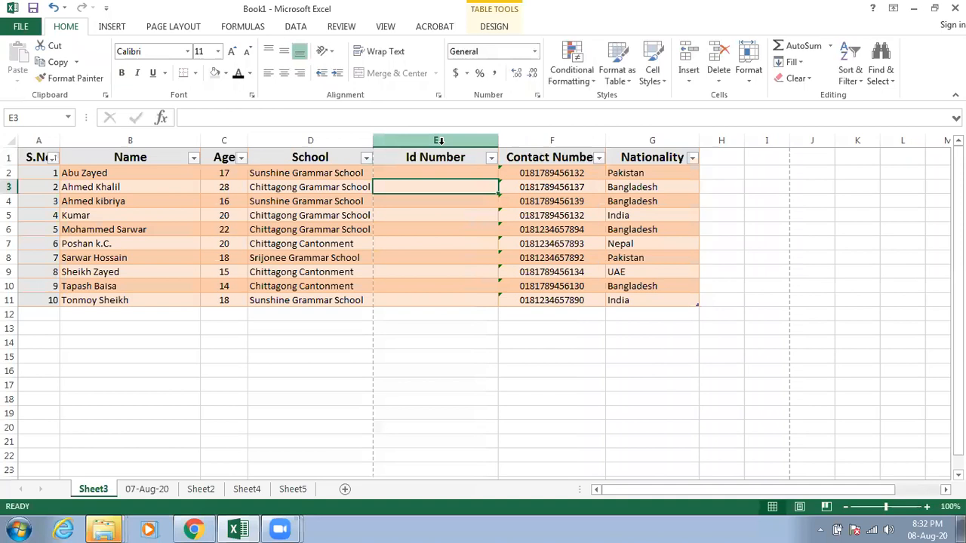
# Step: Set the number format of the whole Id Number column to Text
pyautogui.click(439, 141)
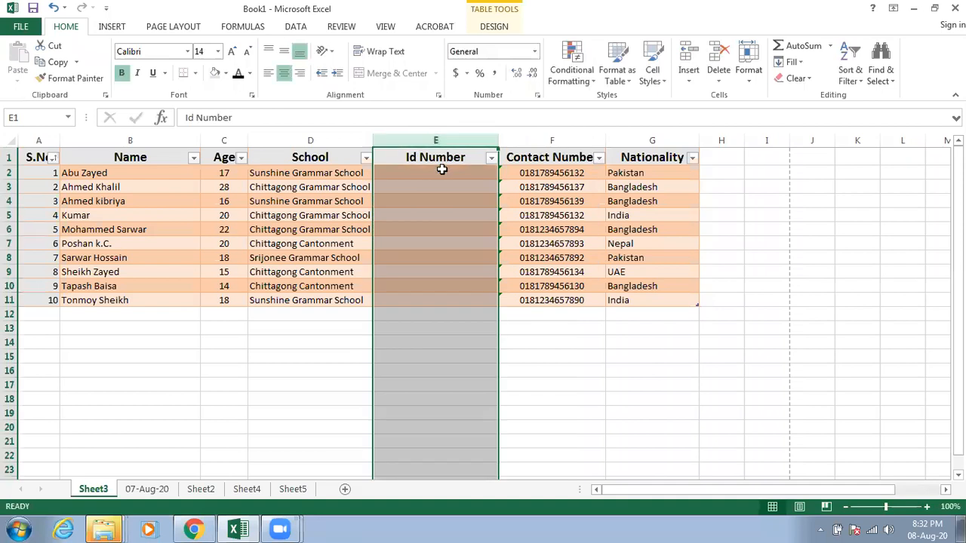
pyautogui.rightClick(444, 175)
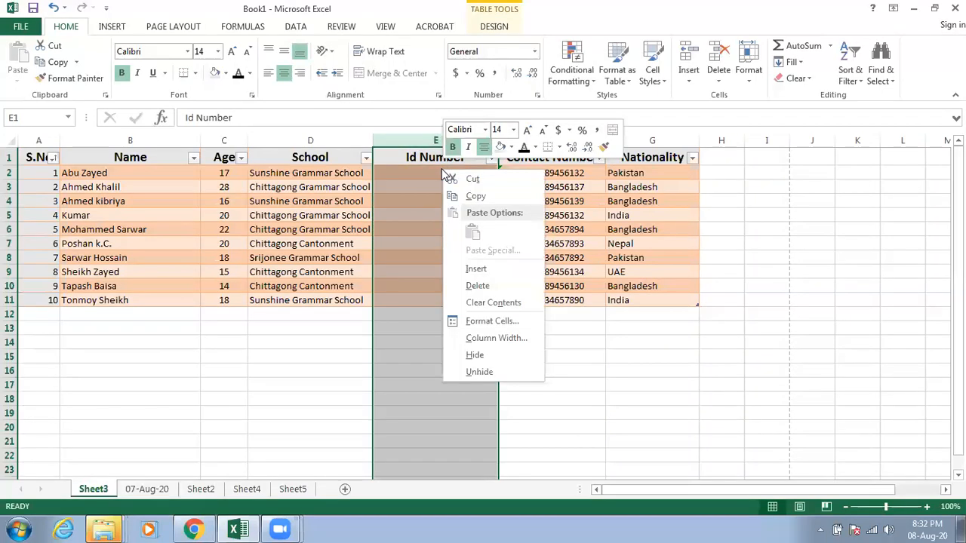
pyautogui.click(505, 320)
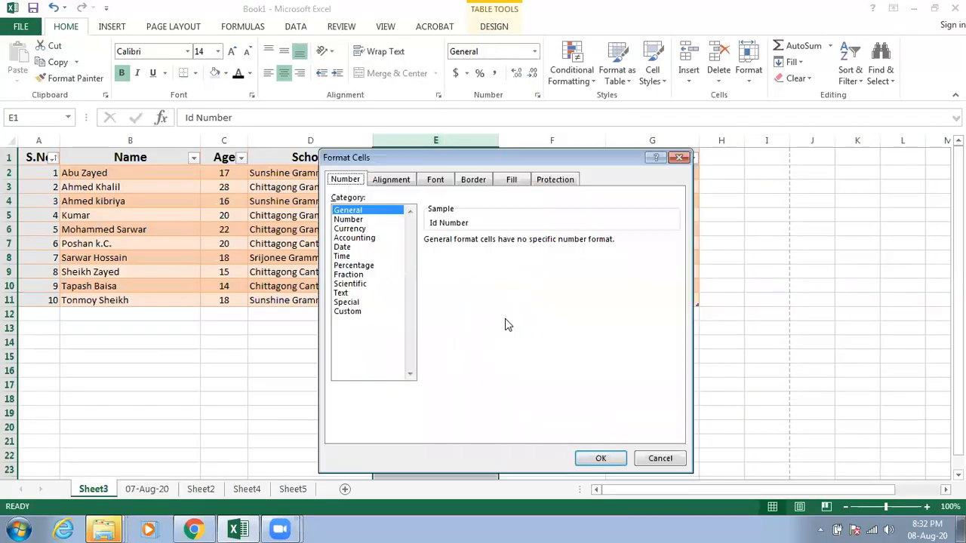
pyautogui.click(345, 294)
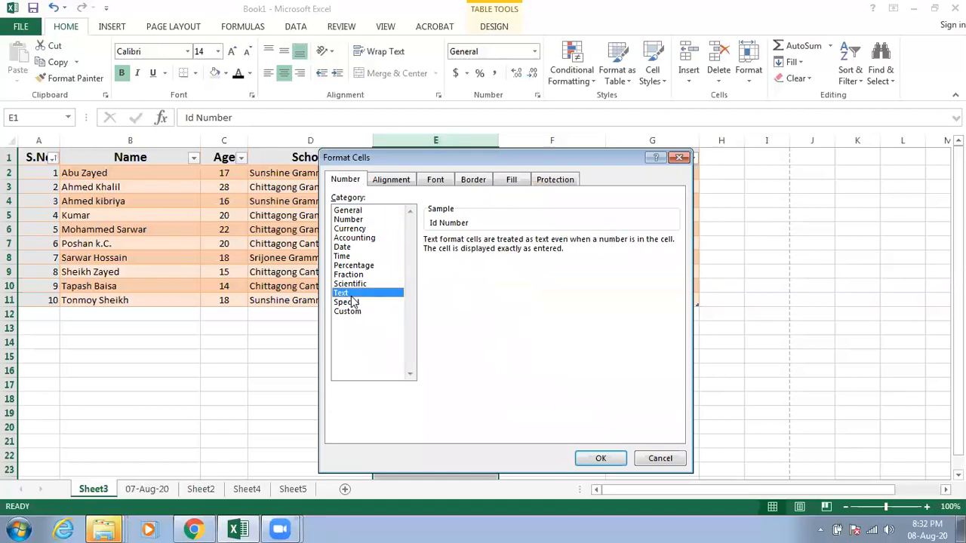
pyautogui.click(599, 459)
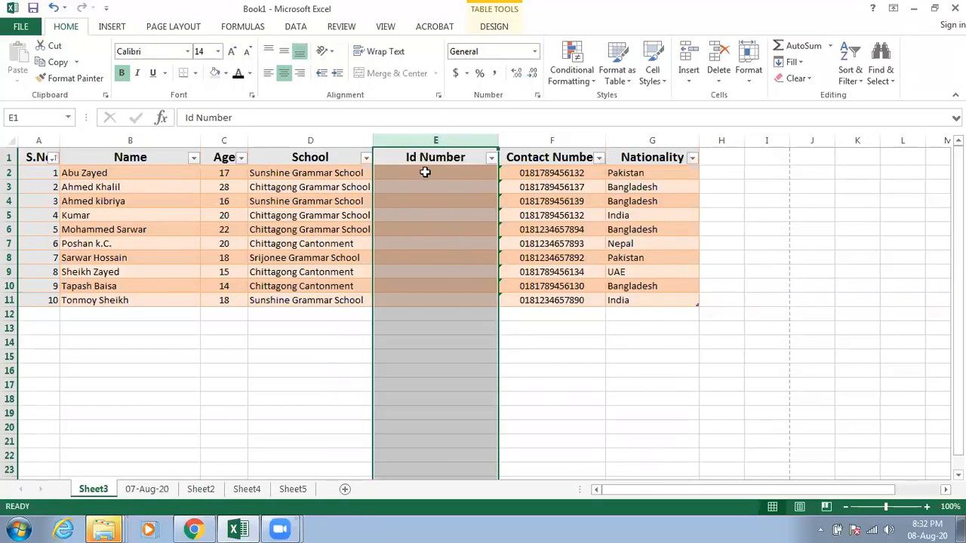
# Step: Enter the first student's ID number in E2 and center it in the cell
pyautogui.click(426, 173)
pyautogui.write('01')
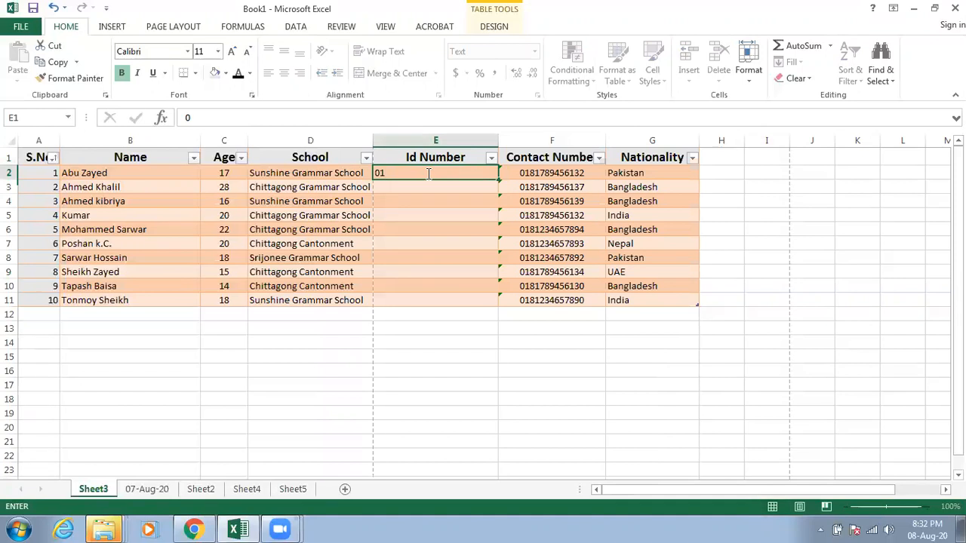
pyautogui.write('548974955964')
pyautogui.press('Return')
pyautogui.click(438, 195)
pyautogui.click(438, 175)
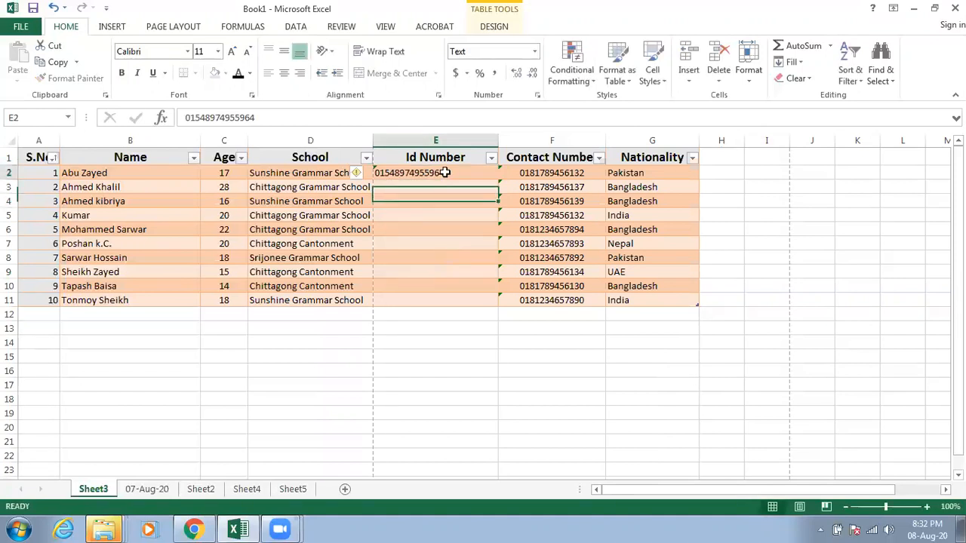
pyautogui.click(284, 75)
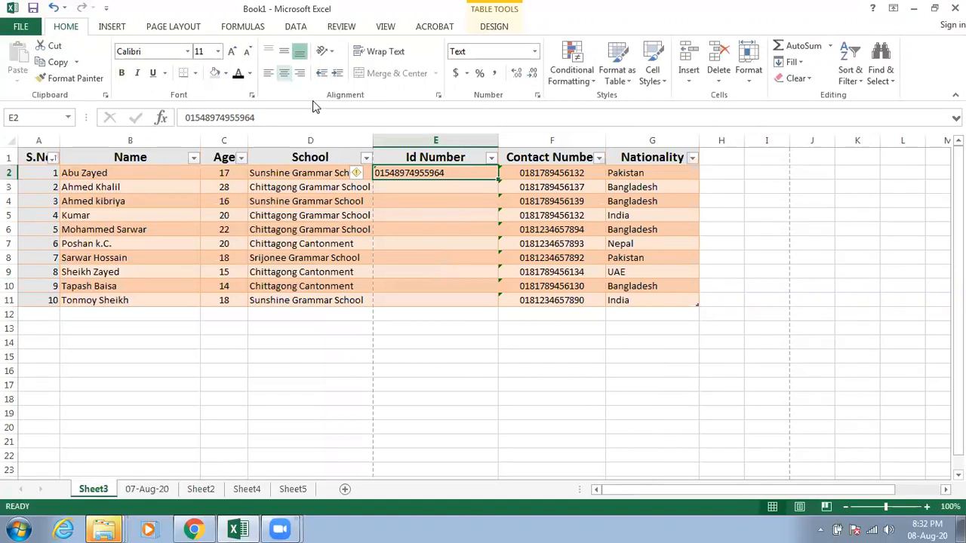
# Step: Enter the second and third students' ID numbers in E3 and E4, and center the entire Id Number column
pyautogui.click(438, 187)
pyautogui.write('00125965596293585')
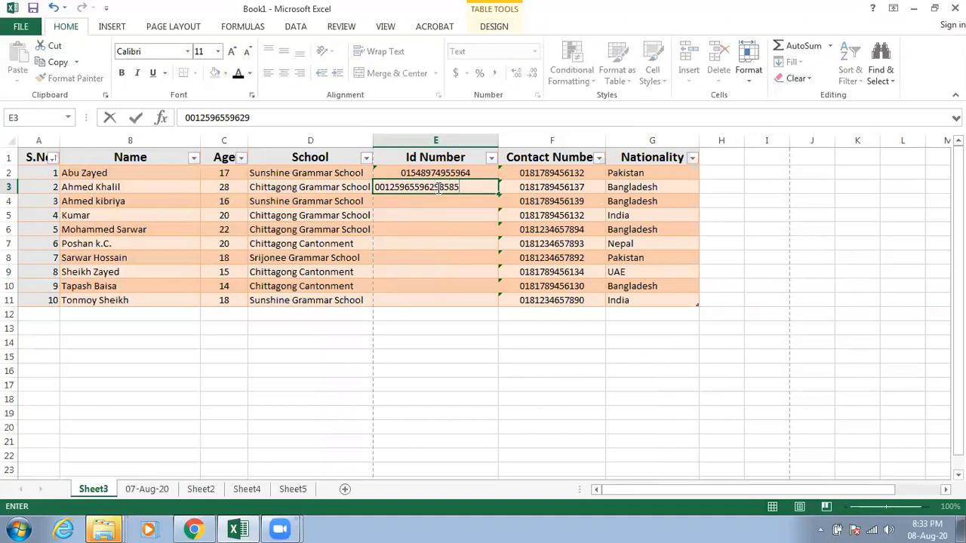
pyautogui.press('Return')
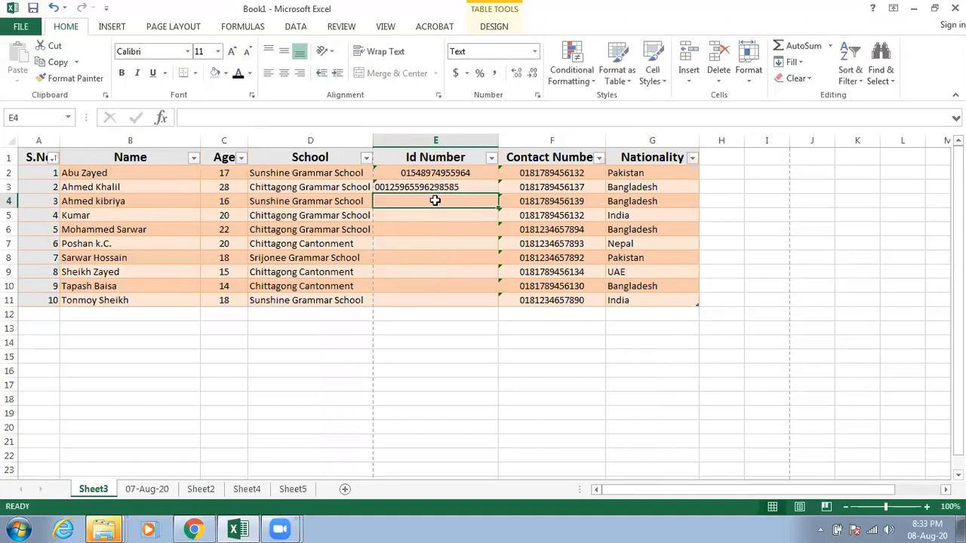
pyautogui.write('06519861961916')
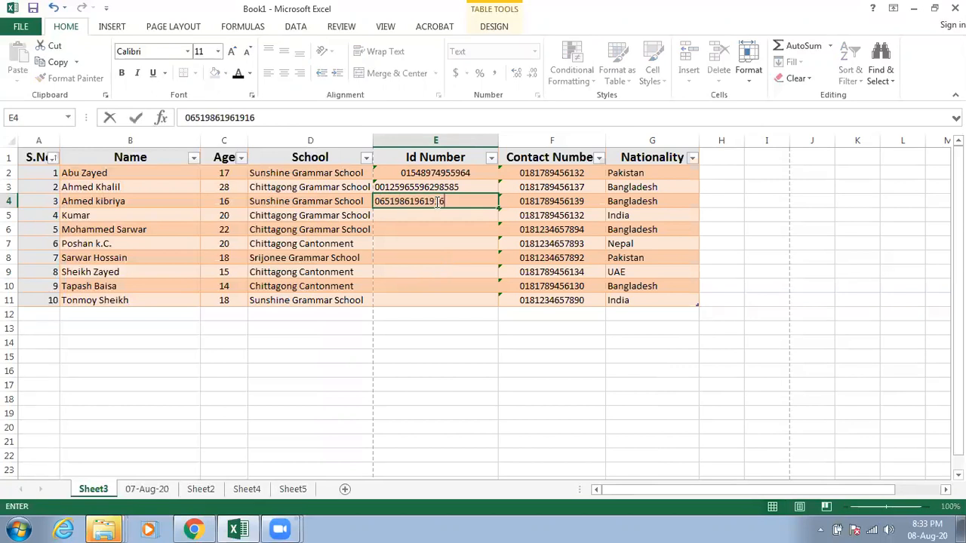
pyautogui.click(433, 216)
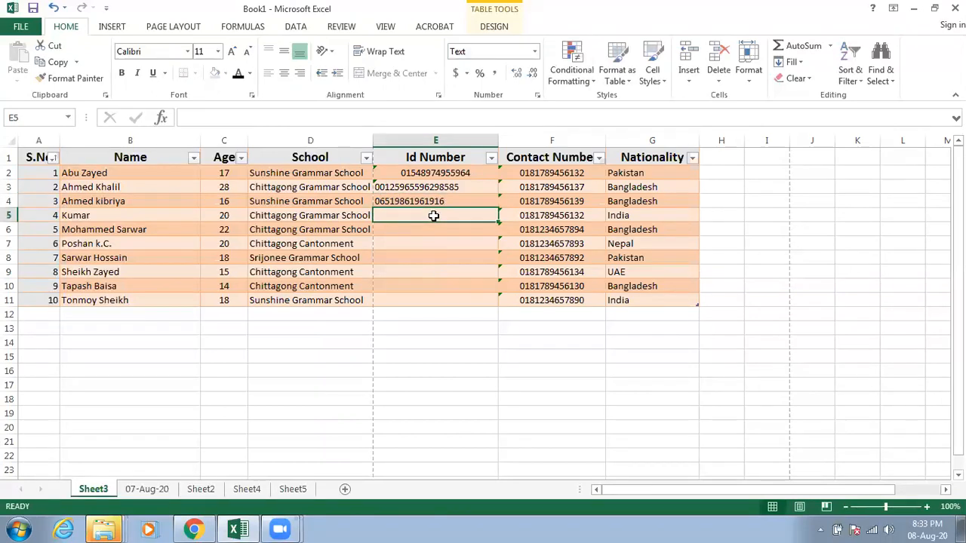
pyautogui.click(435, 133)
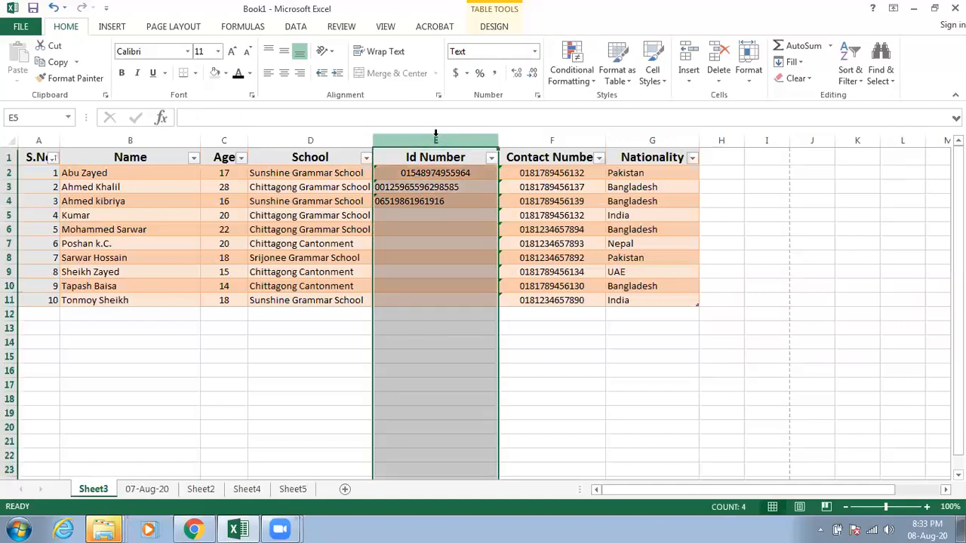
pyautogui.click(284, 73)
# Step: Fill in the ID numbers of the fourth to seventh students in cells E5 to E8
pyautogui.click(427, 212)
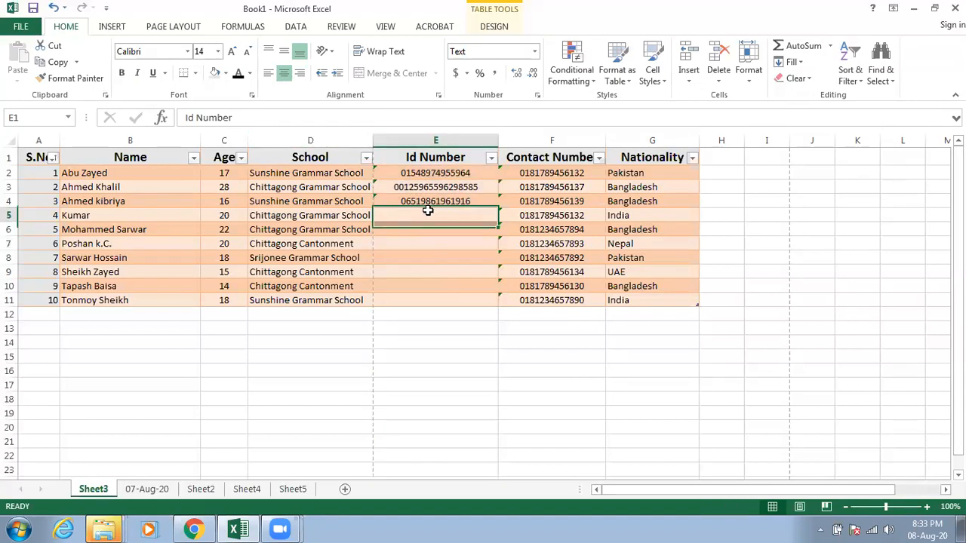
pyautogui.write('056126516919619')
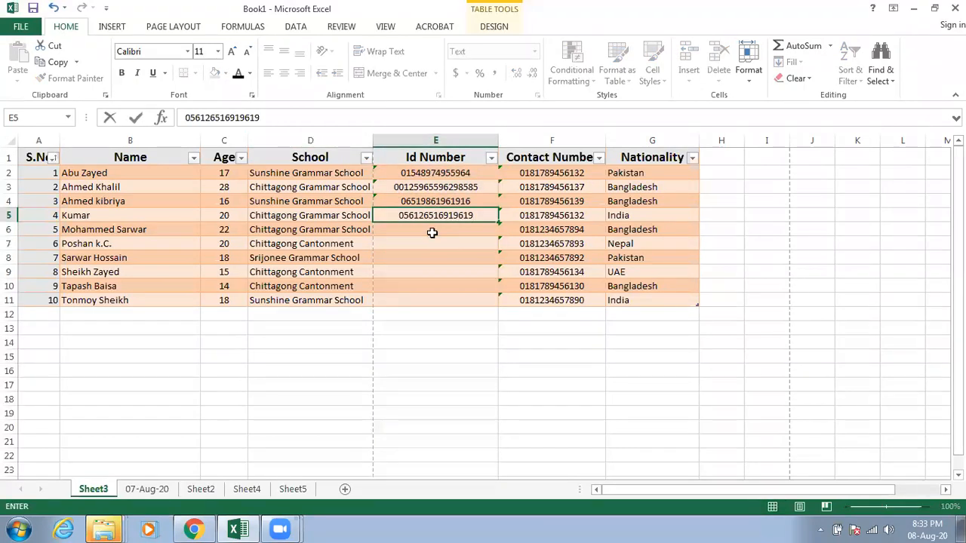
pyautogui.click(431, 233)
pyautogui.write('06512519419841')
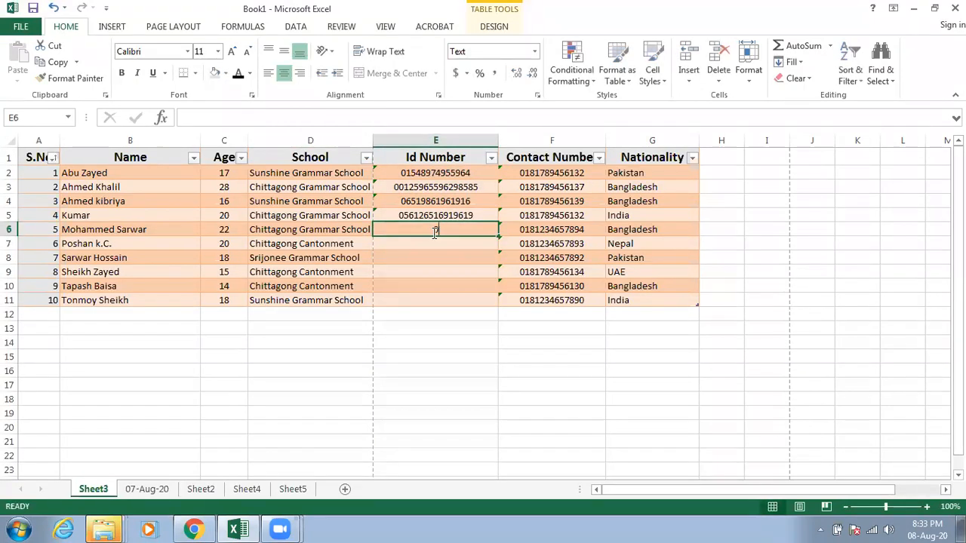
pyautogui.click(436, 248)
pyautogui.write('8498191651651651')
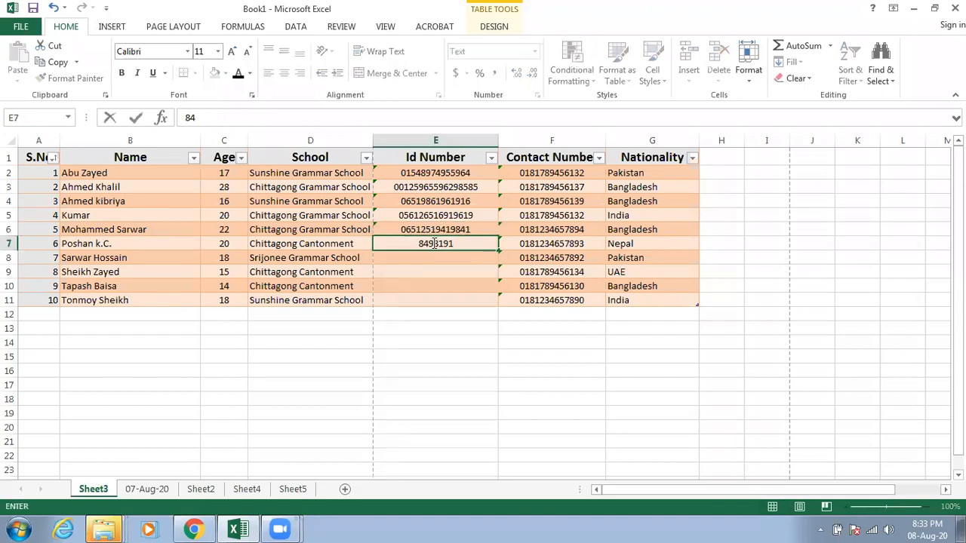
pyautogui.click(425, 261)
pyautogui.write('2196196191919819841')
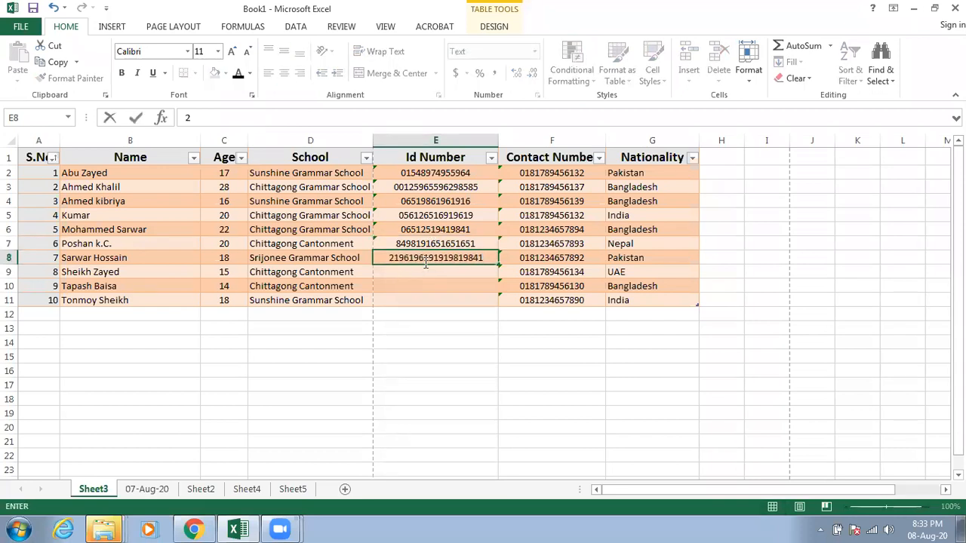
# Step: Fill in the ID numbers of the last three students in cells E9 to E11
pyautogui.click(416, 270)
pyautogui.write('6510650161615')
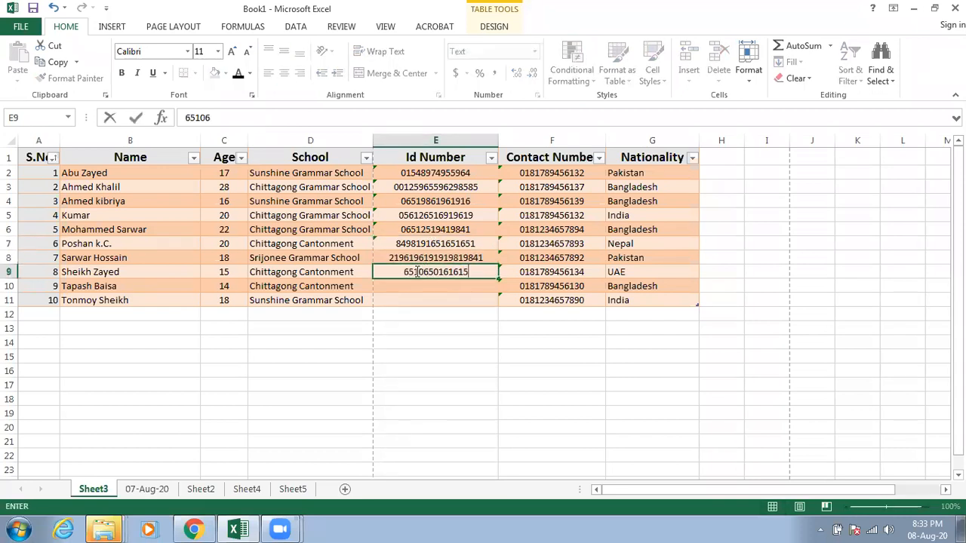
pyautogui.click(421, 292)
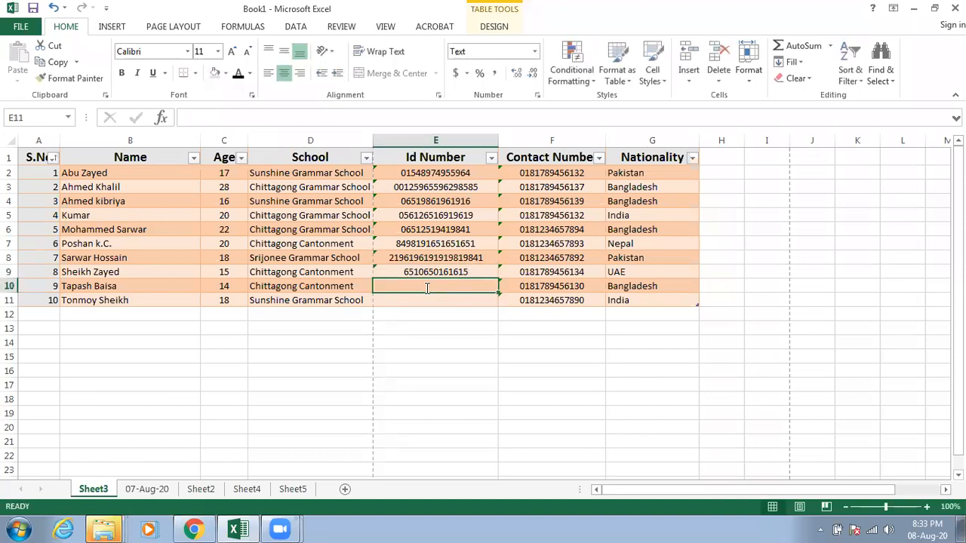
pyautogui.write('0651611106565')
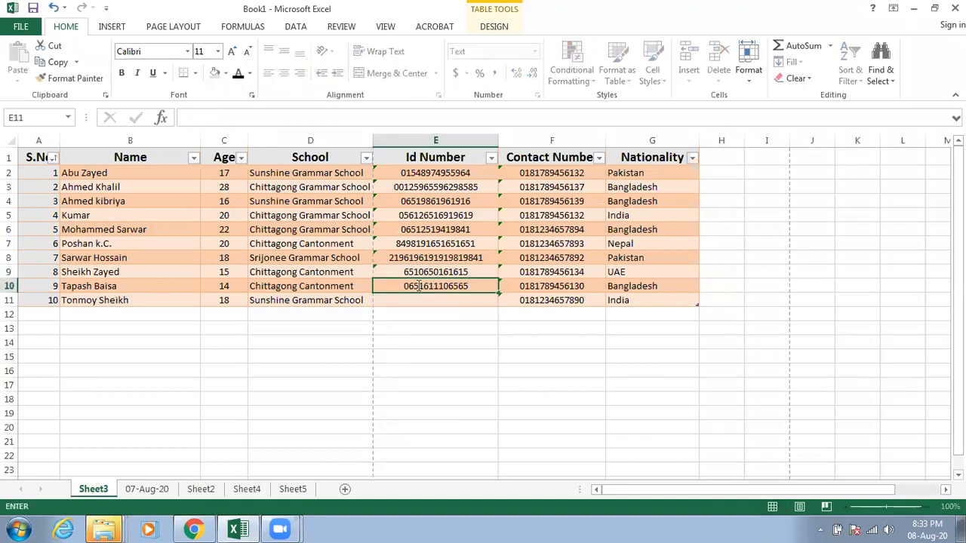
pyautogui.click(423, 300)
pyautogui.write('6065061616196851')
pyautogui.click(400, 339)
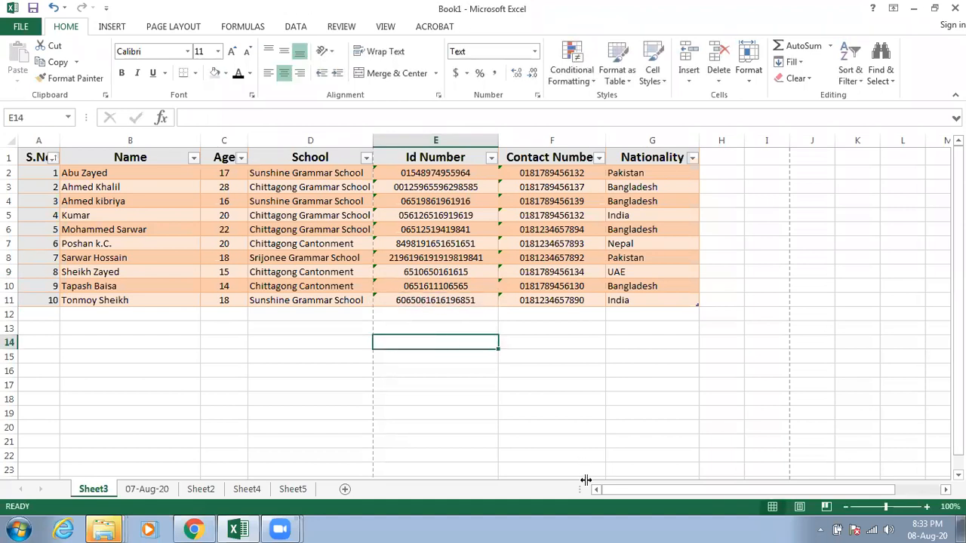
pyautogui.click(513, 110)
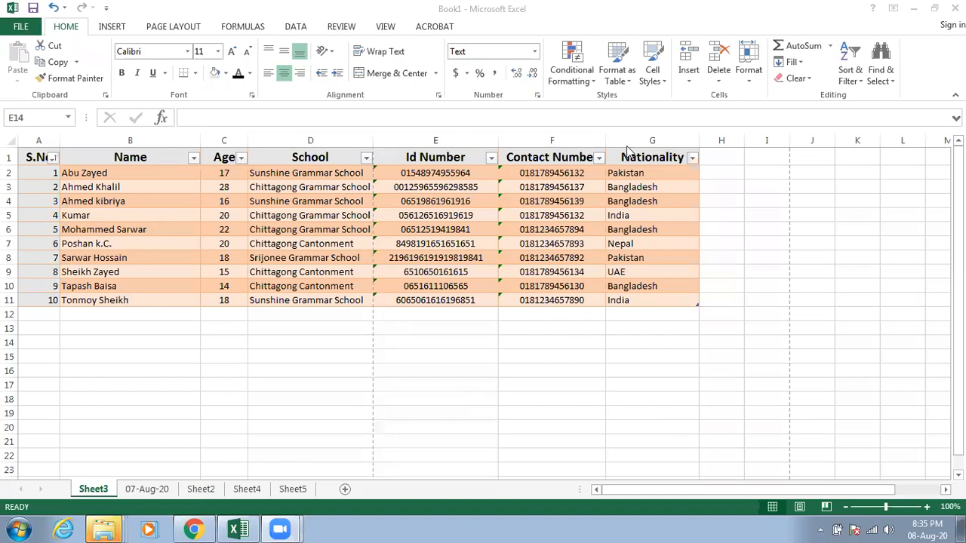
pyautogui.click(523, 404)
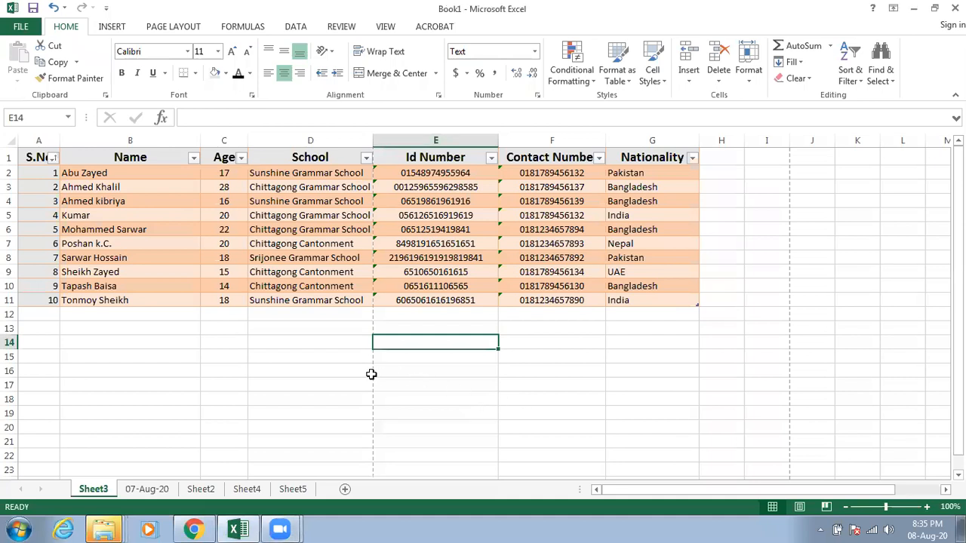
pyautogui.click(340, 369)
pyautogui.click(109, 337)
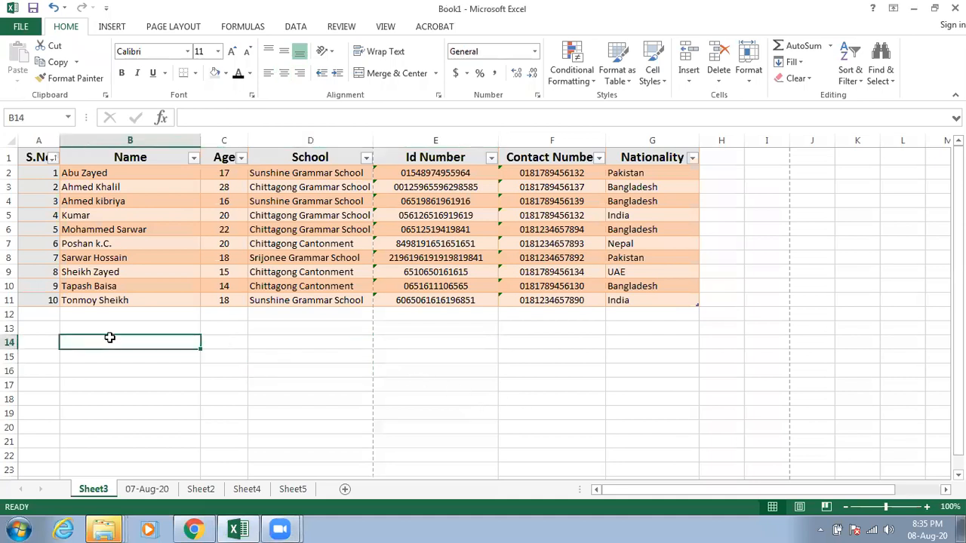
# Step: Examine the Save As options for the Desktop folder, including the file name and available file types, and return to the sheet without saving
pyautogui.click(23, 27)
pyautogui.click(31, 168)
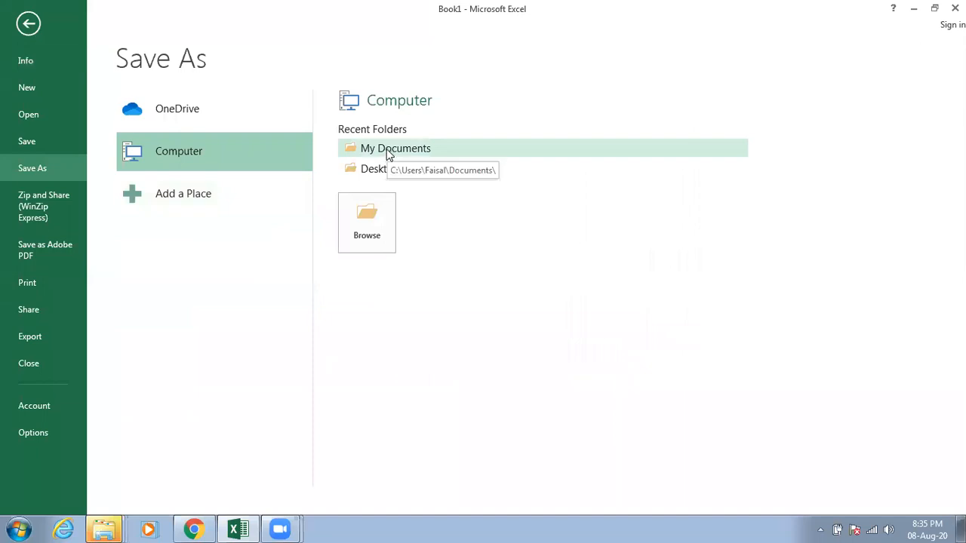
pyautogui.click(387, 172)
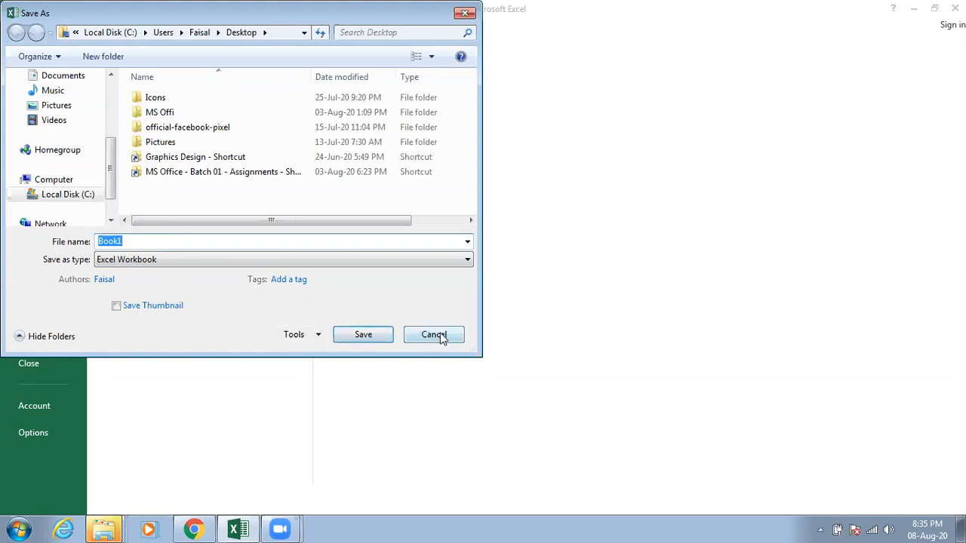
pyautogui.click(184, 241)
pyautogui.write('.')
pyautogui.press('BackSpace')
pyautogui.click(299, 259)
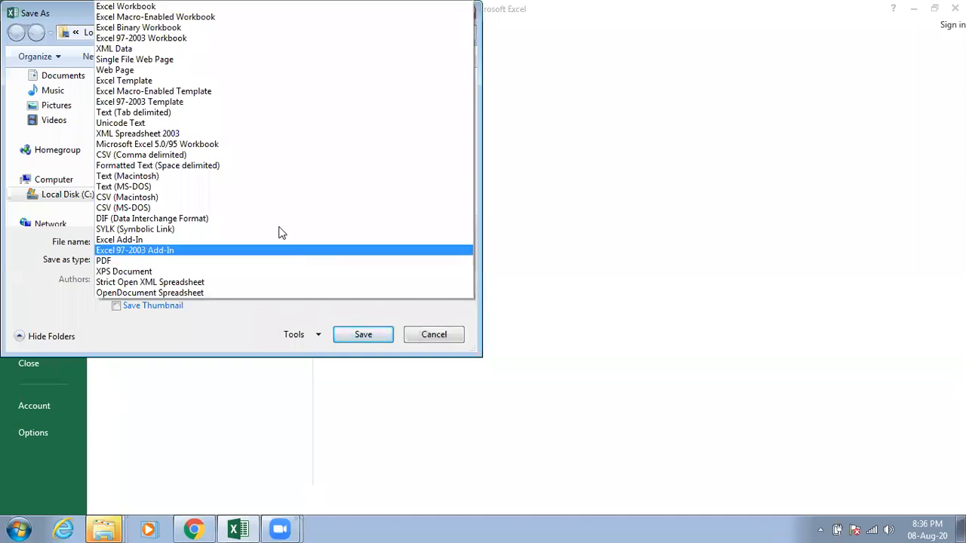
pyautogui.click(189, 327)
pyautogui.click(138, 238)
pyautogui.moveTo(138, 241); pyautogui.dragTo(72, 248)
pyautogui.press('BackSpace')
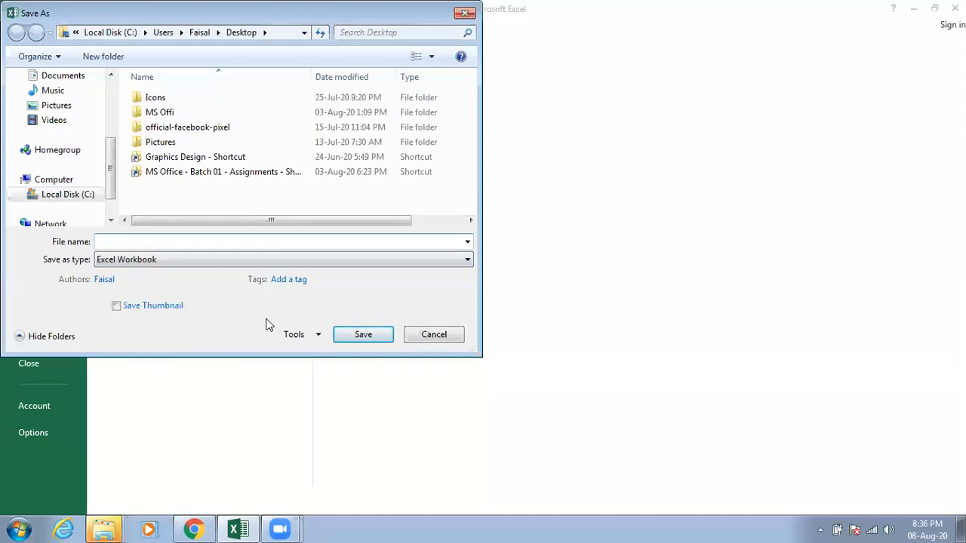
pyautogui.click(422, 335)
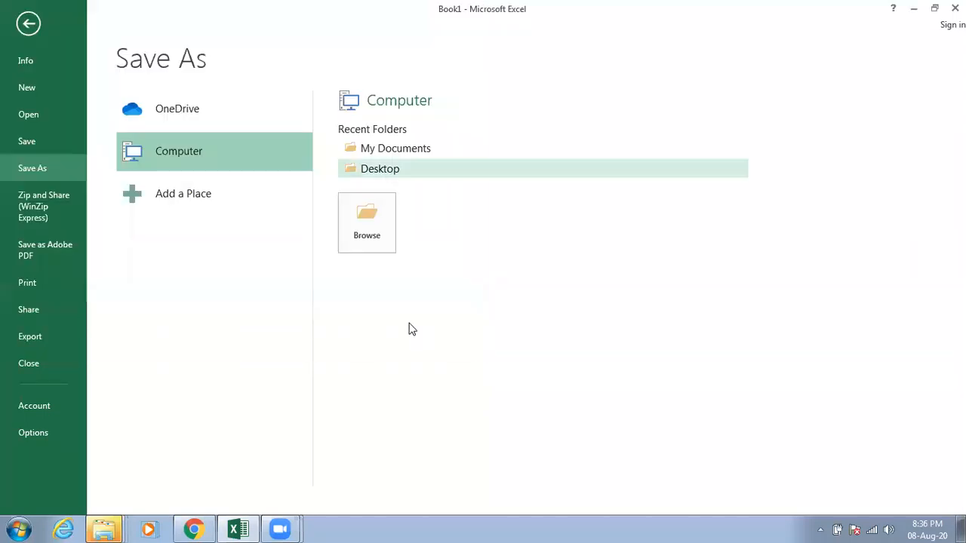
pyautogui.click(30, 24)
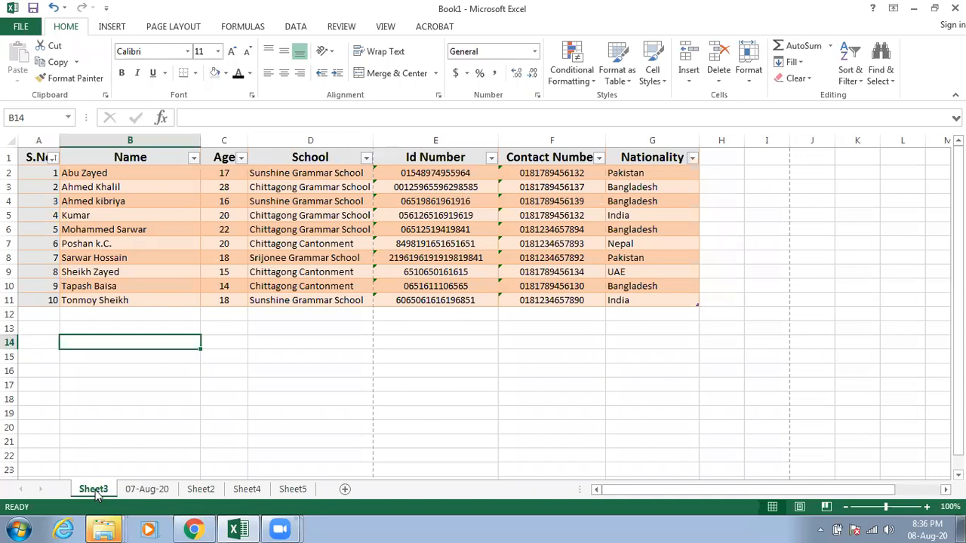
# Step: Rename the Sheet3 worksheet as Students of 2020
pyautogui.rightClick(96, 495)
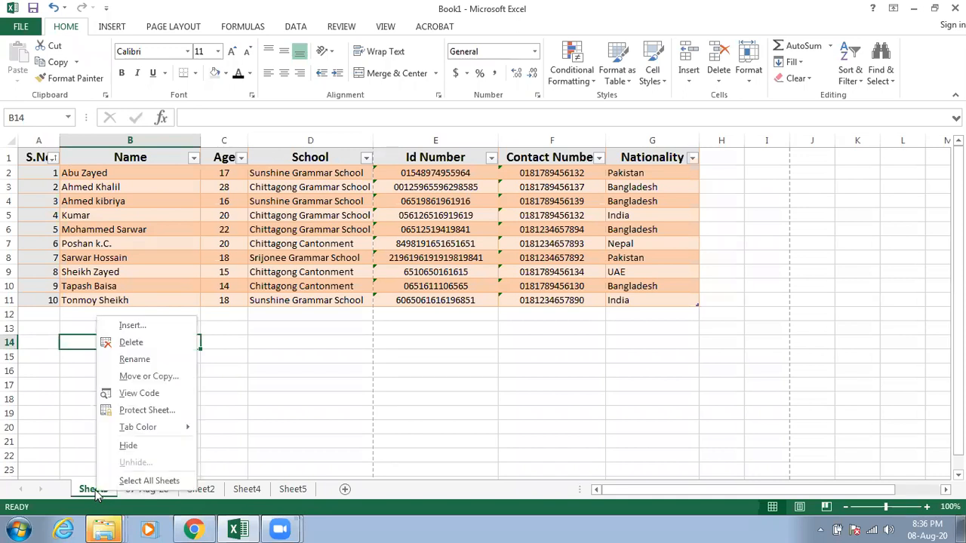
pyautogui.click(145, 359)
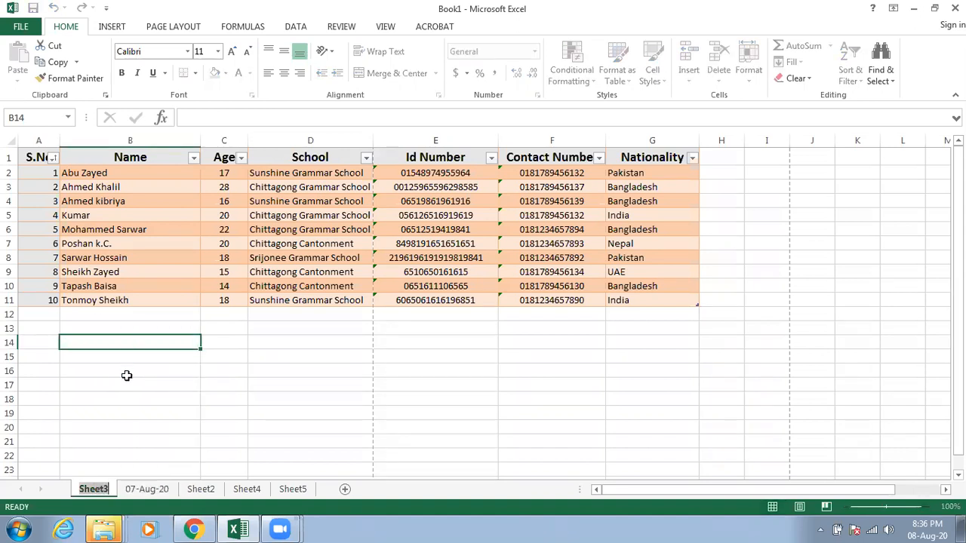
pyautogui.write('2020')
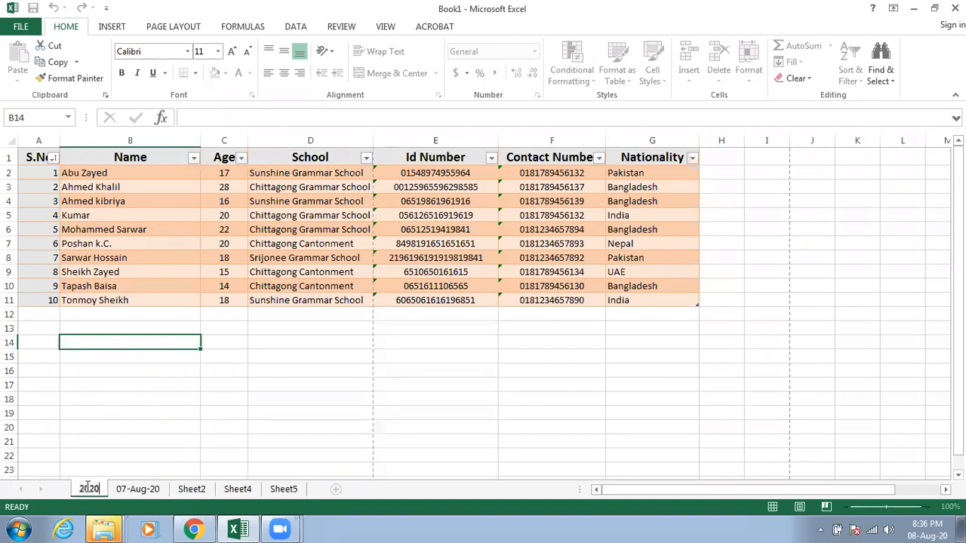
pyautogui.press('Return')
pyautogui.write('Students of')
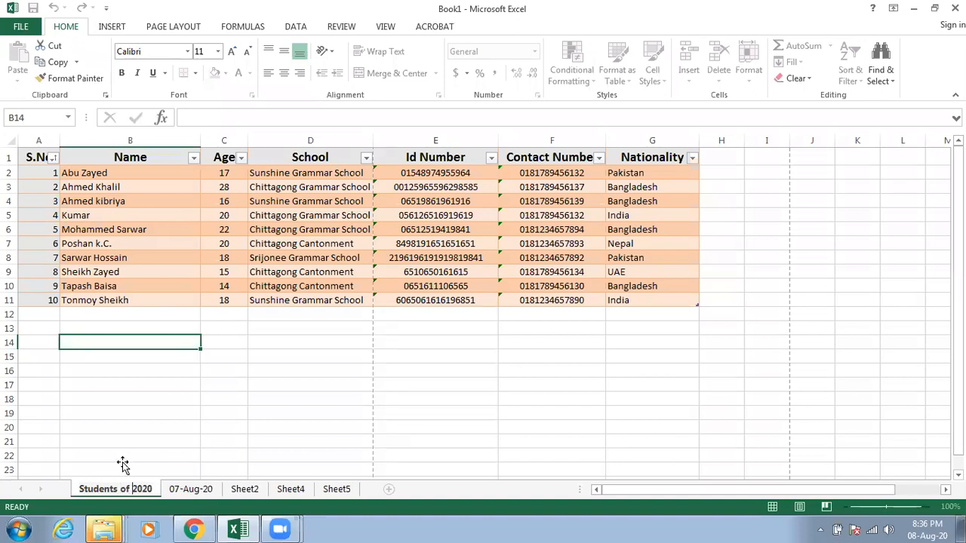
pyautogui.click(123, 460)
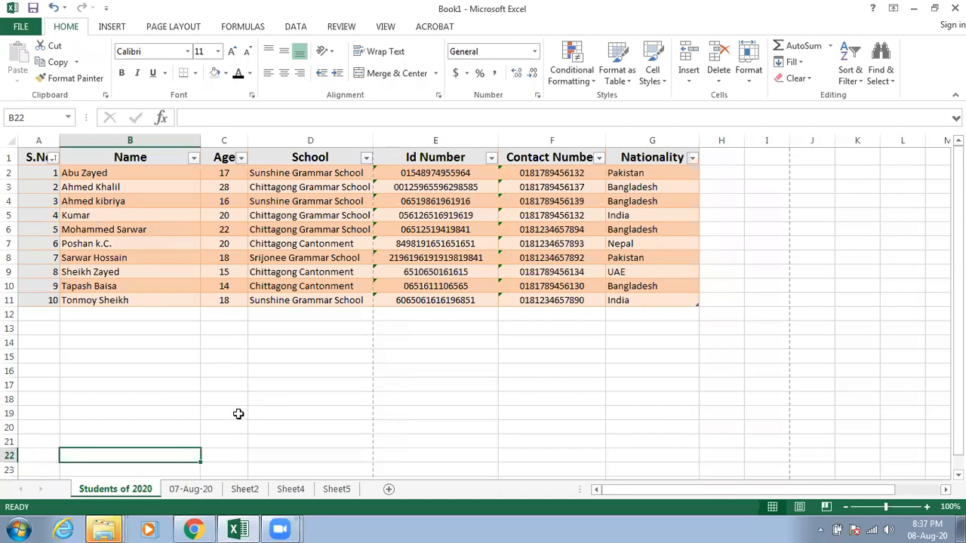
pyautogui.click(41, 327)
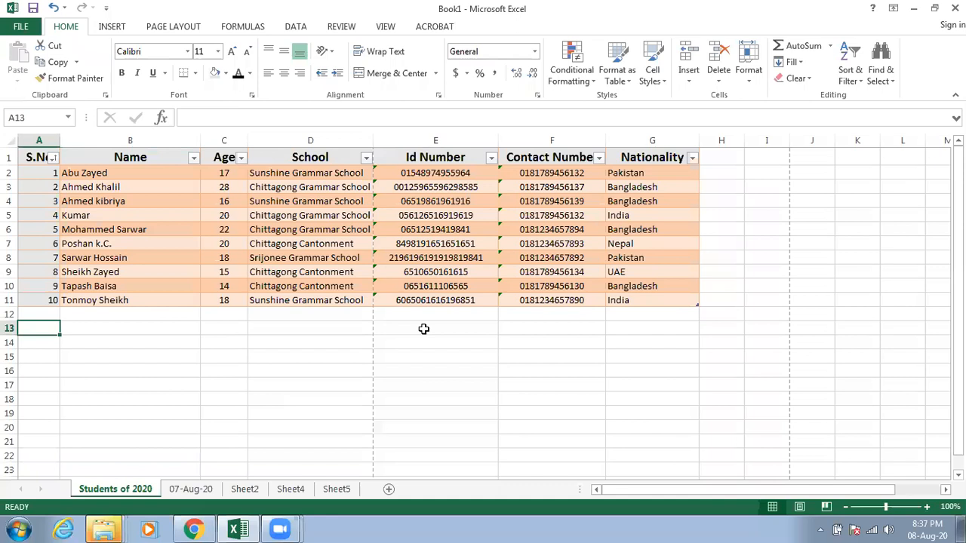
pyautogui.click(322, 315)
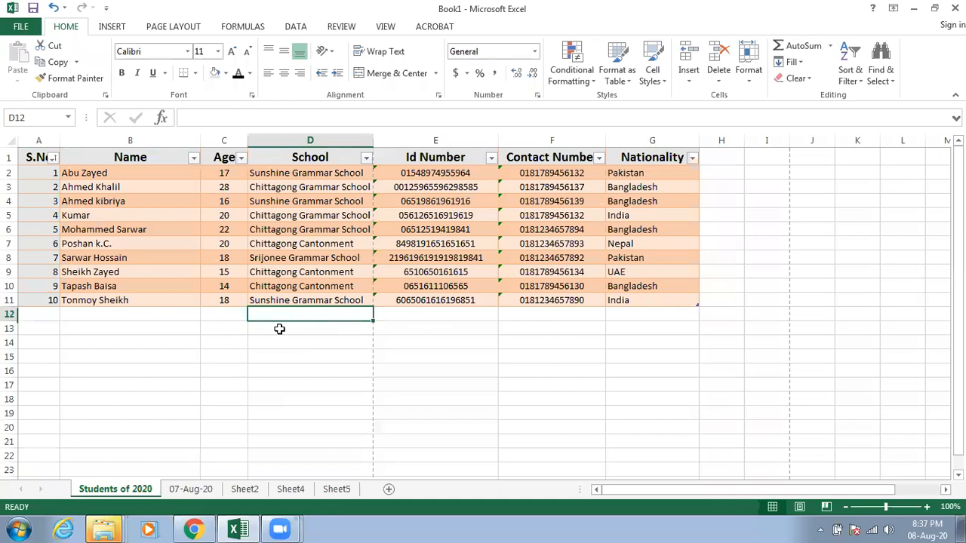
pyautogui.click(46, 318)
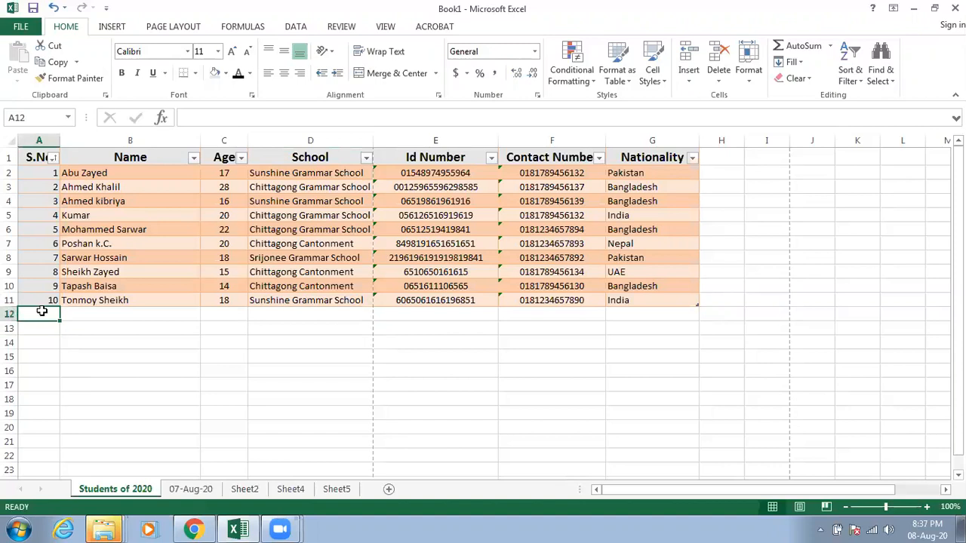
pyautogui.click(686, 318)
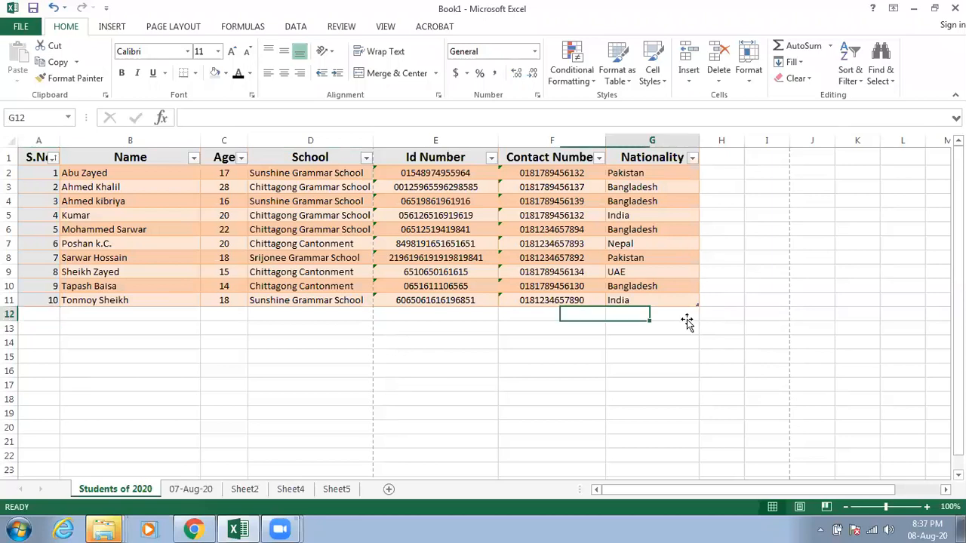
pyautogui.click(593, 317)
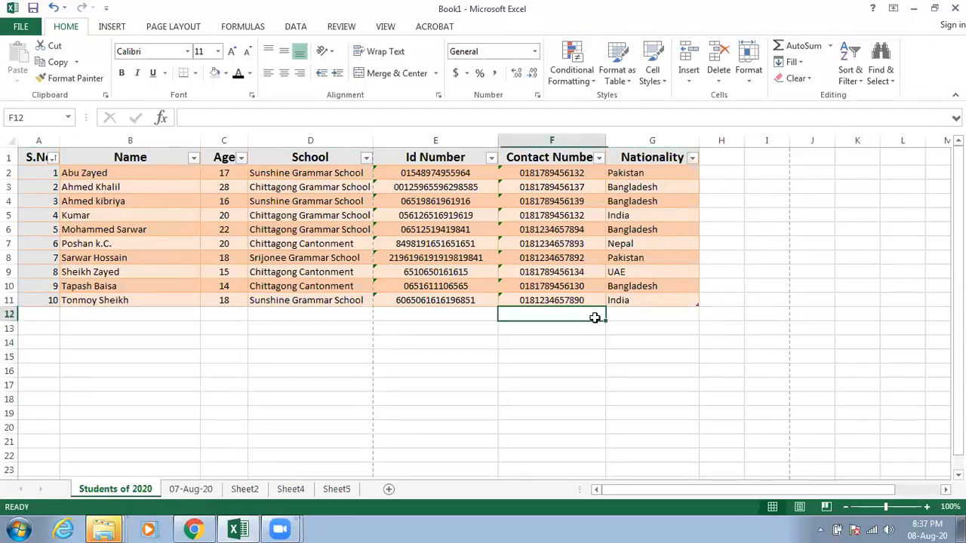
# Step: Extend the student table by one row to row 12, and shrink it back to row 11
pyautogui.moveTo(698, 306); pyautogui.dragTo(694, 317)
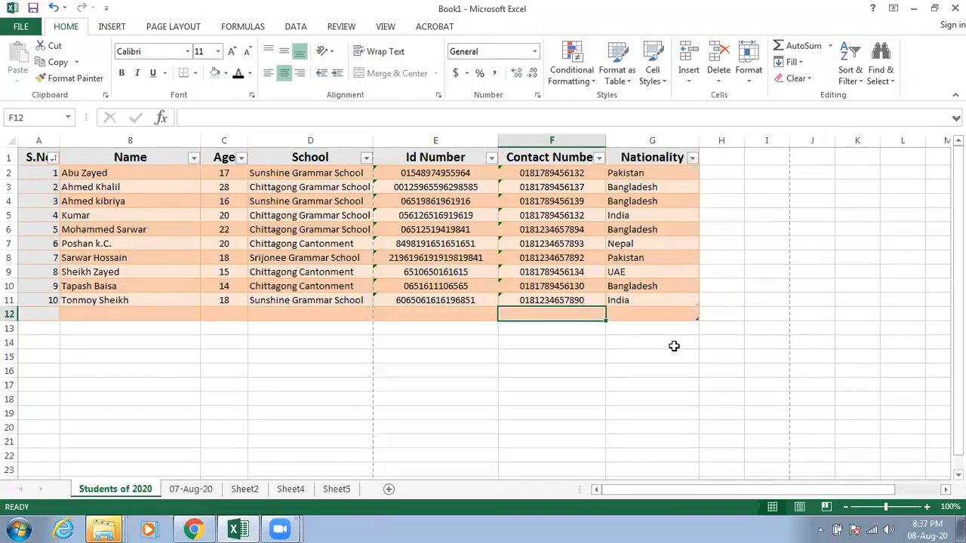
pyautogui.click(674, 346)
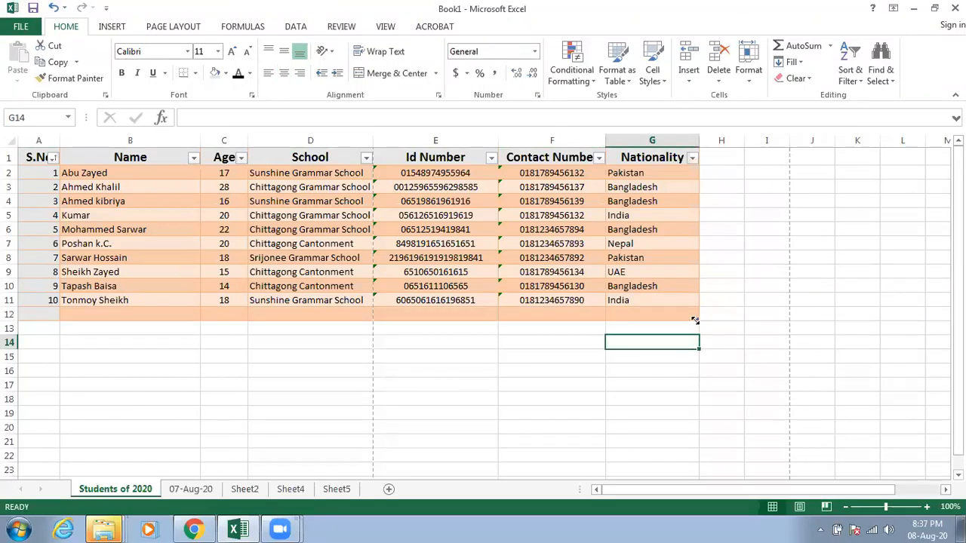
pyautogui.moveTo(695, 320); pyautogui.dragTo(694, 309)
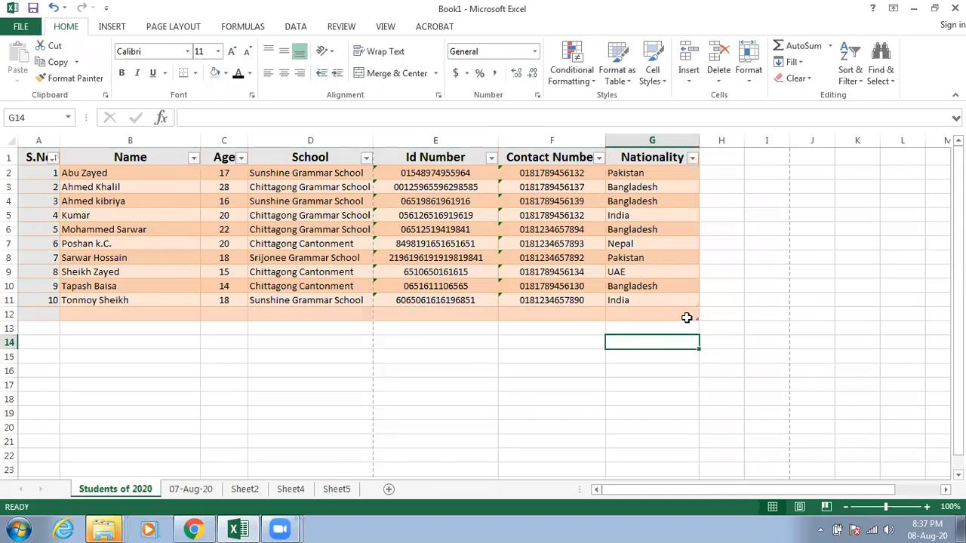
pyautogui.click(585, 338)
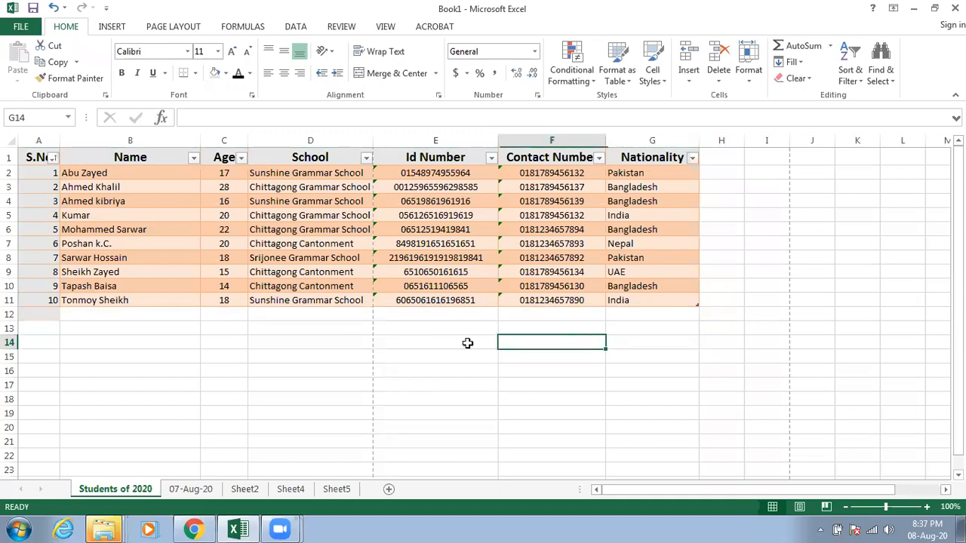
# Step: Extend the student table down to row 15 and continue the serial numbers from 11 to 14 in cells A12 to A15
pyautogui.click(27, 315)
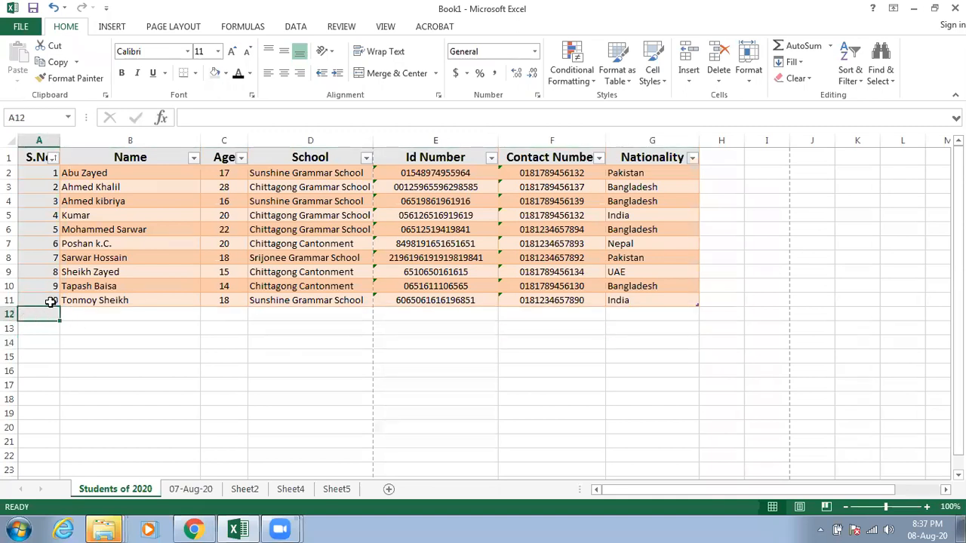
pyautogui.click(49, 302)
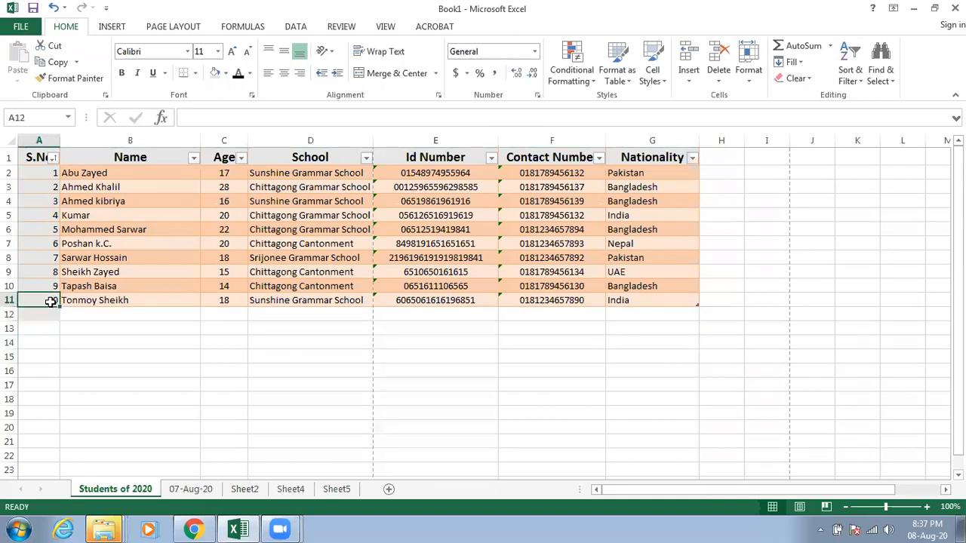
pyautogui.click(664, 301)
pyautogui.click(685, 328)
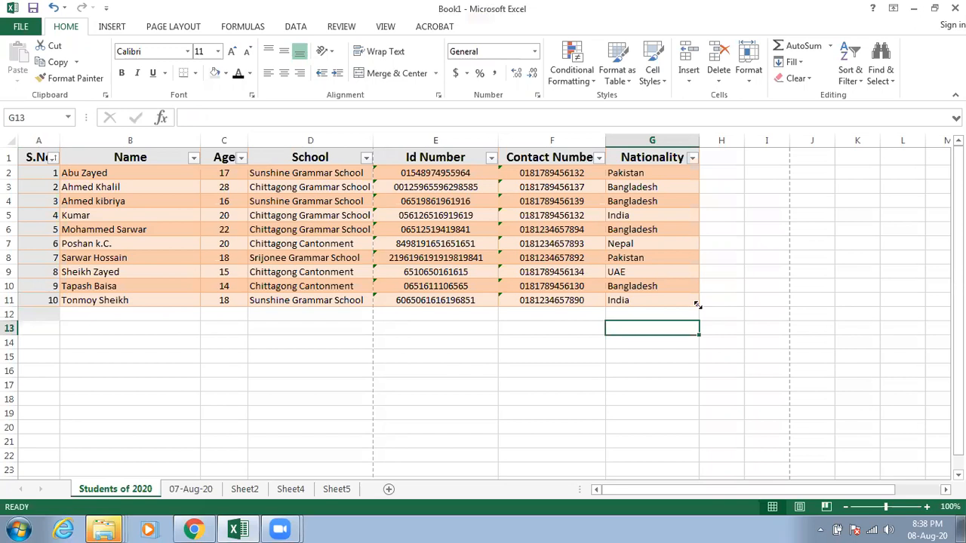
pyautogui.moveTo(698, 337); pyautogui.dragTo(697, 359)
pyautogui.click(452, 374)
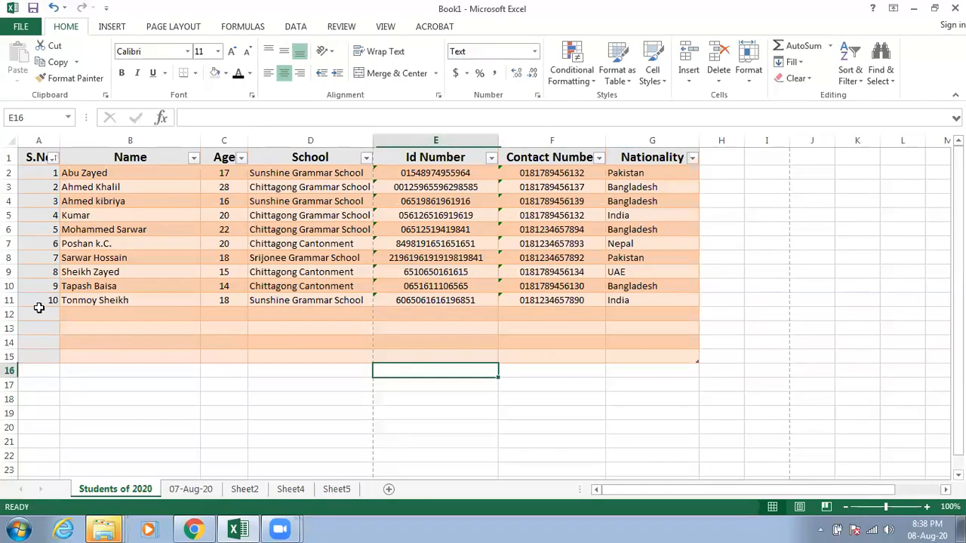
pyautogui.click(45, 301)
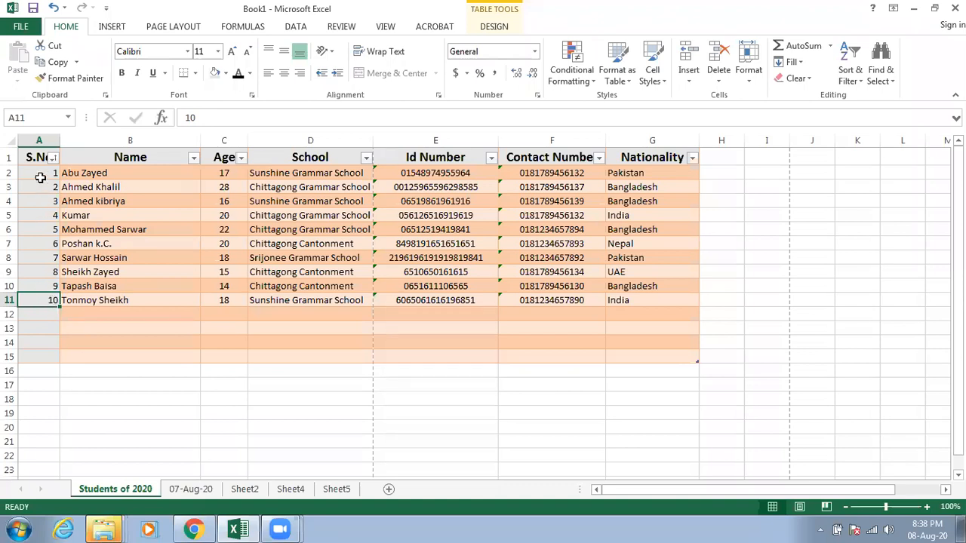
pyautogui.moveTo(42, 180); pyautogui.dragTo(61, 373)
# Step: Enter the names of four additional students in cells B12 to B15
pyautogui.click(89, 316)
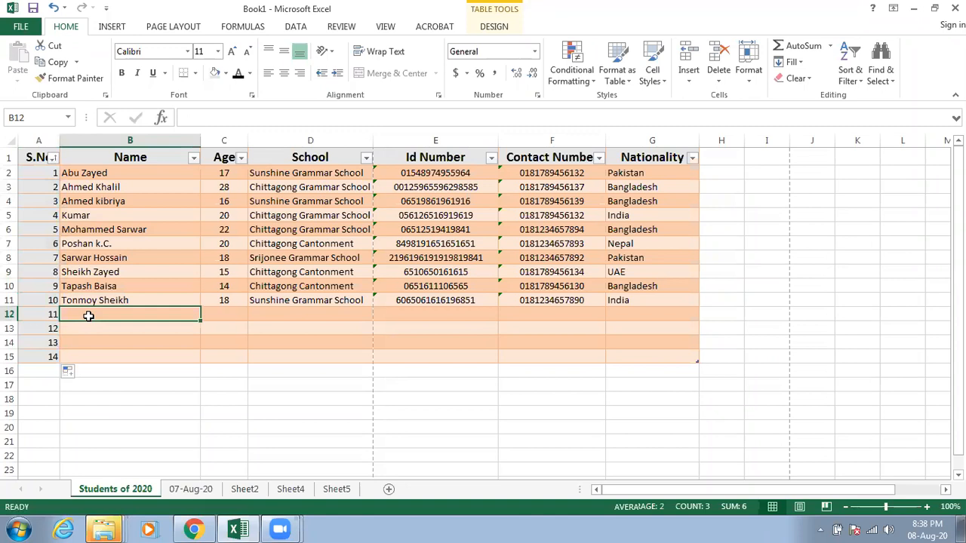
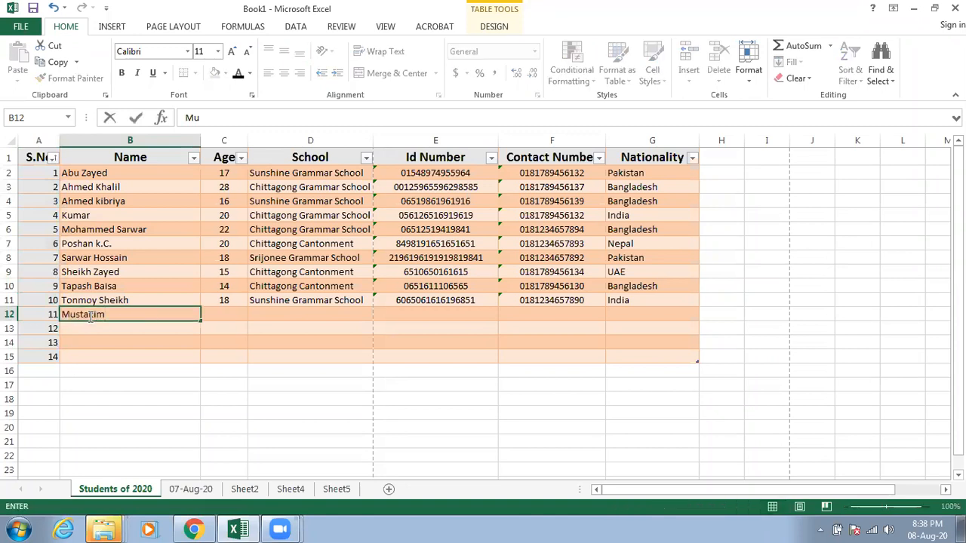
pyautogui.press('Return')
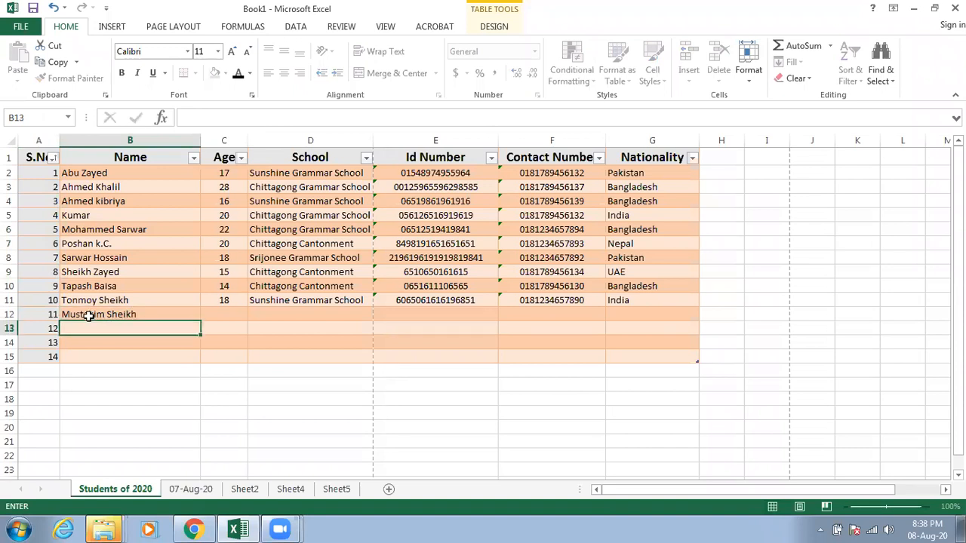
pyautogui.write('Alauddin')
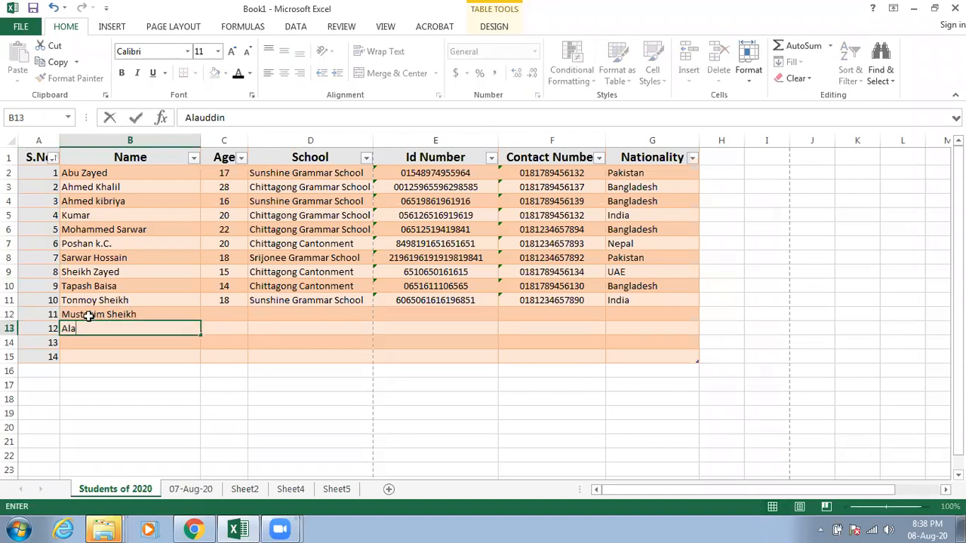
pyautogui.press('Return')
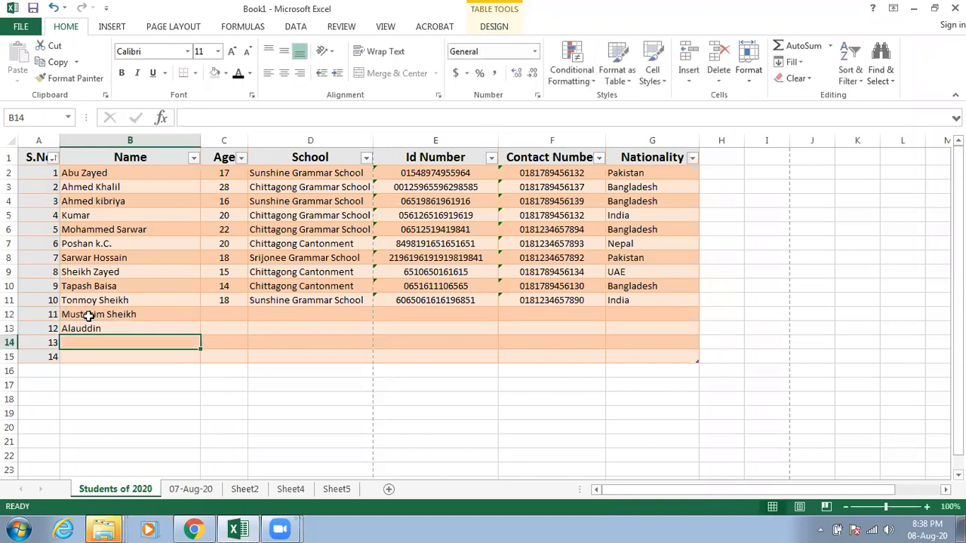
pyautogui.write('Khan')
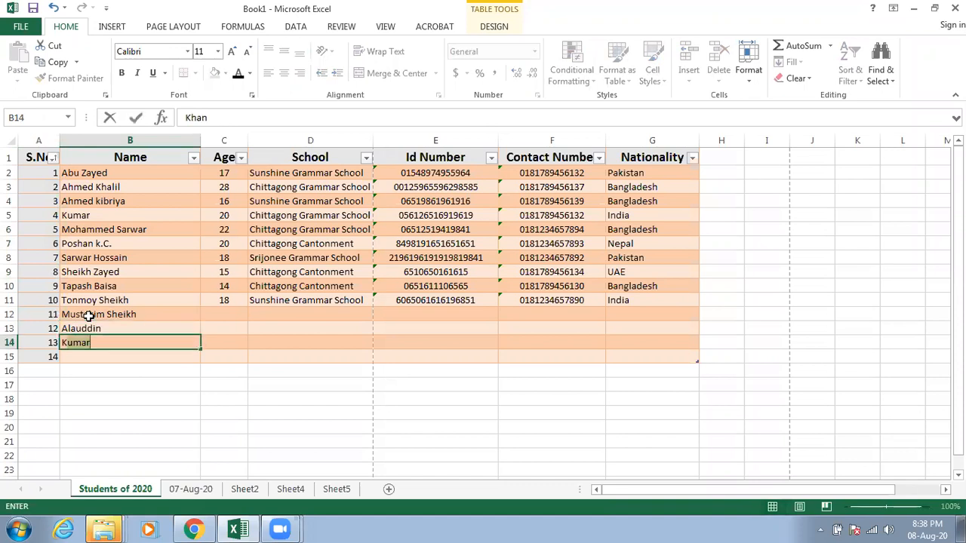
pyautogui.press('Return')
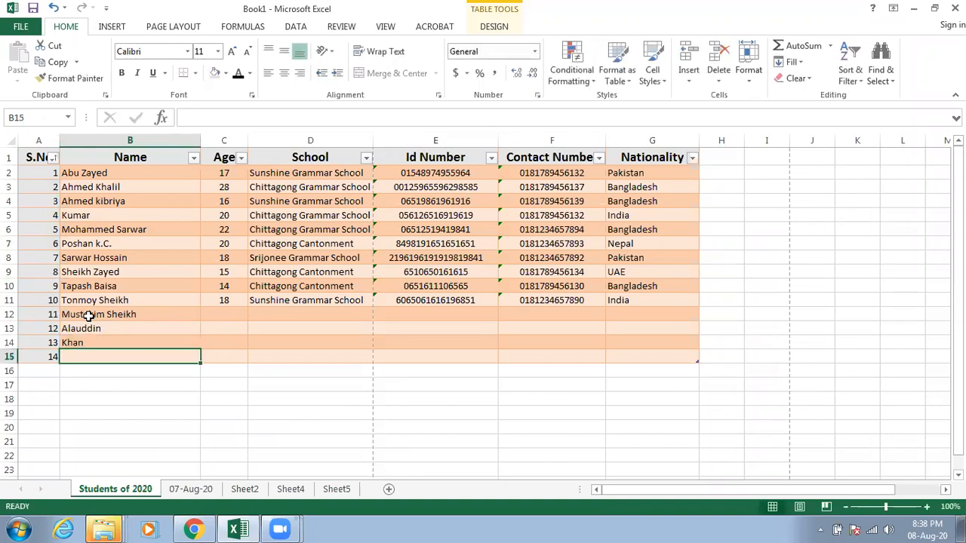
pyautogui.write('Sal')
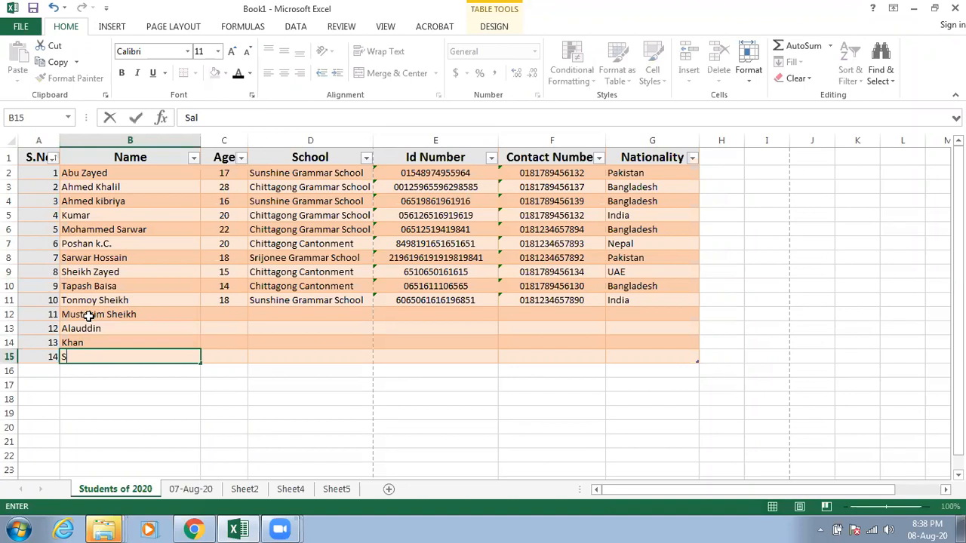
pyautogui.write('am')
# Step: Enter the ages 23, 21, 20 and 19 for the four added students in cells C12 to C15
pyautogui.click(209, 317)
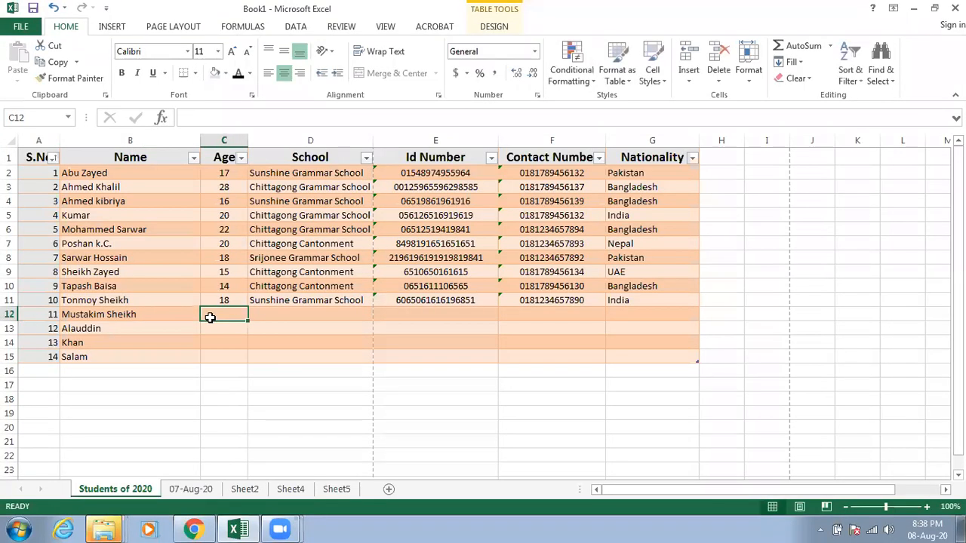
pyautogui.write('23')
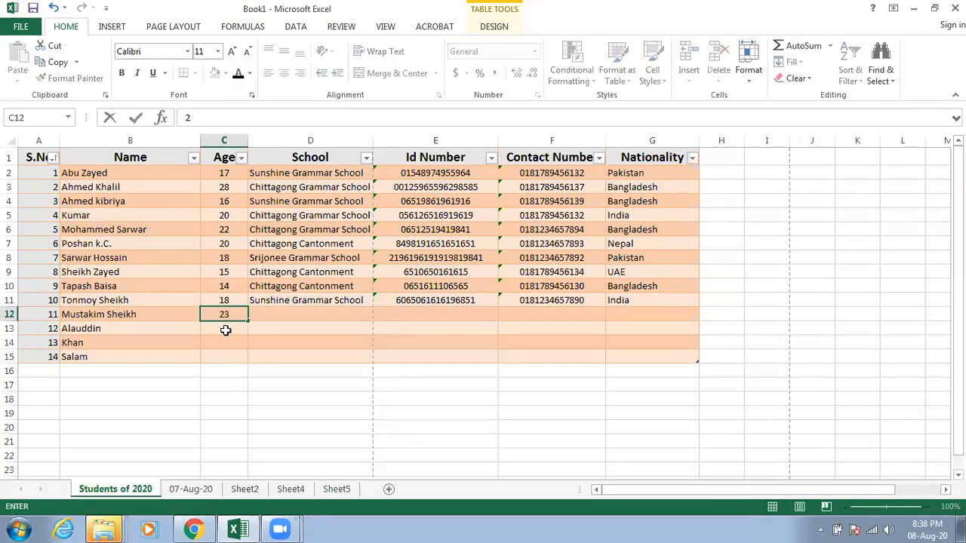
pyautogui.click(225, 329)
pyautogui.write('2')
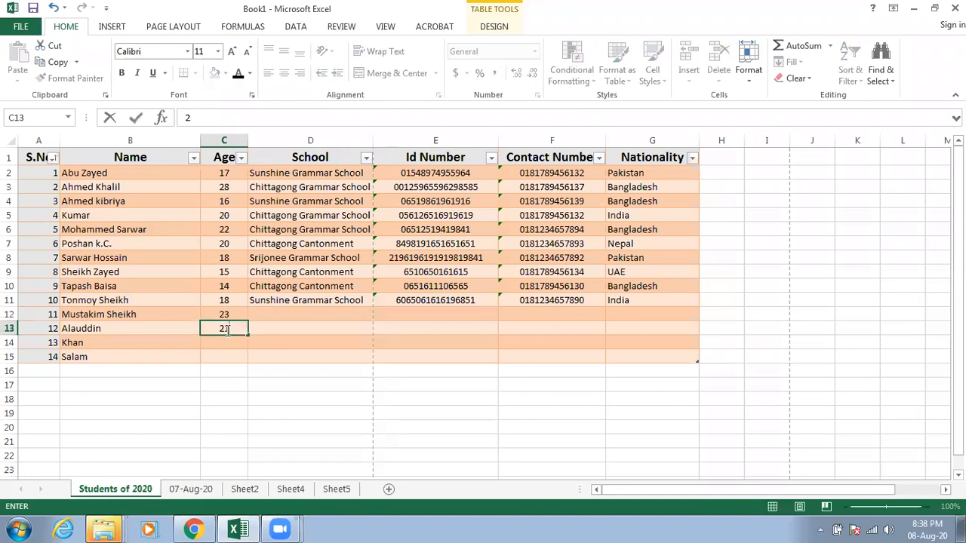
pyautogui.press('Return')
pyautogui.write('2')
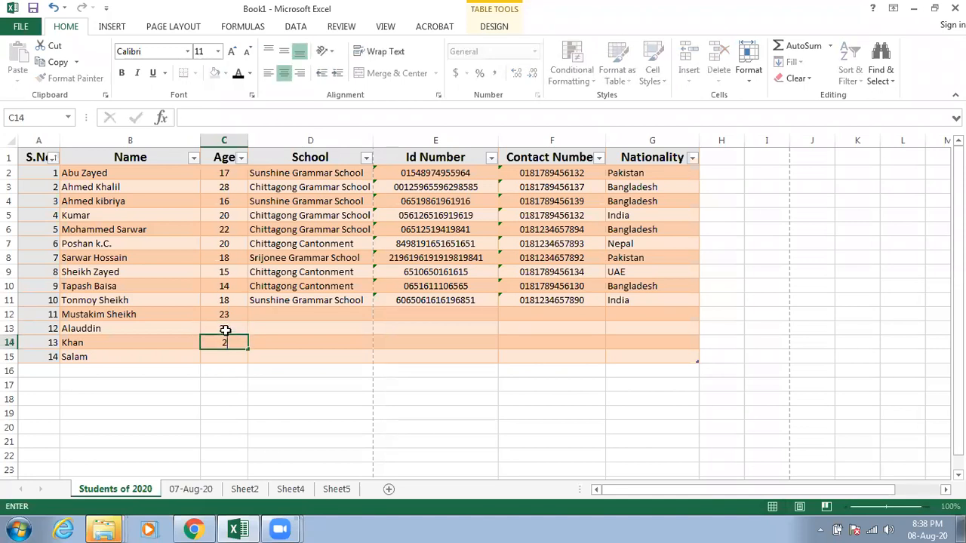
pyautogui.write('0')
pyautogui.press('Return')
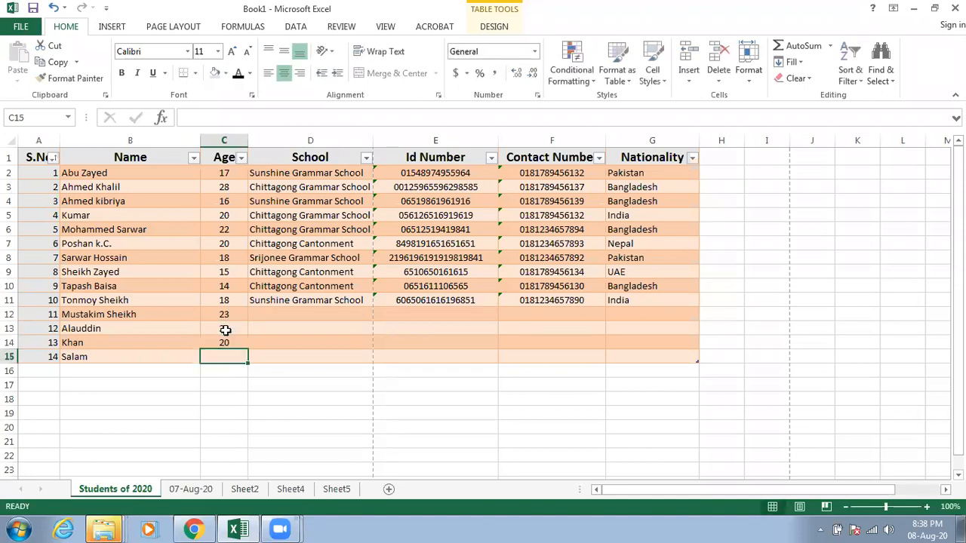
pyautogui.write('19')
# Step: Fill the school column with Sunshine Grammar School in D12 and D13, and copy Chittagong Cantonment into D14
pyautogui.click(298, 315)
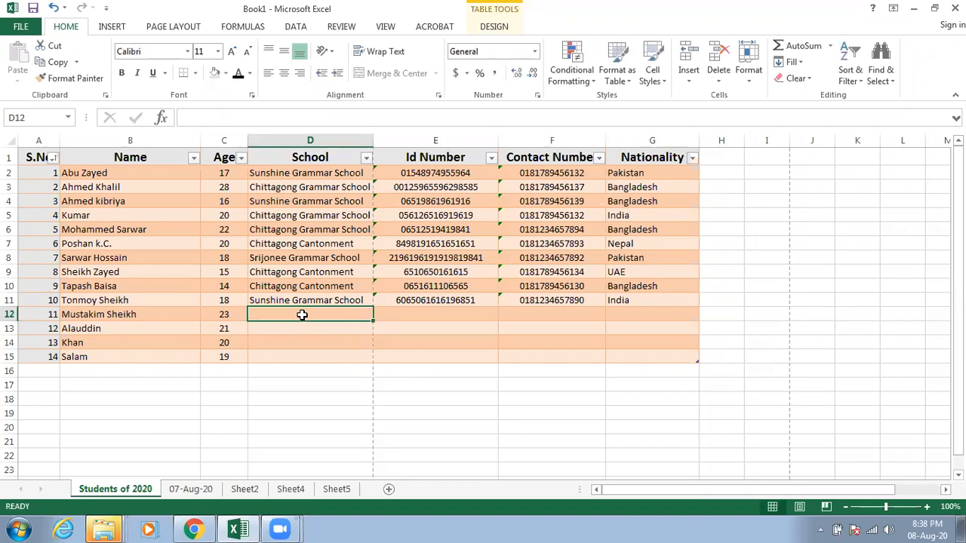
pyautogui.click(316, 300)
pyautogui.moveTo(375, 304); pyautogui.dragTo(369, 332)
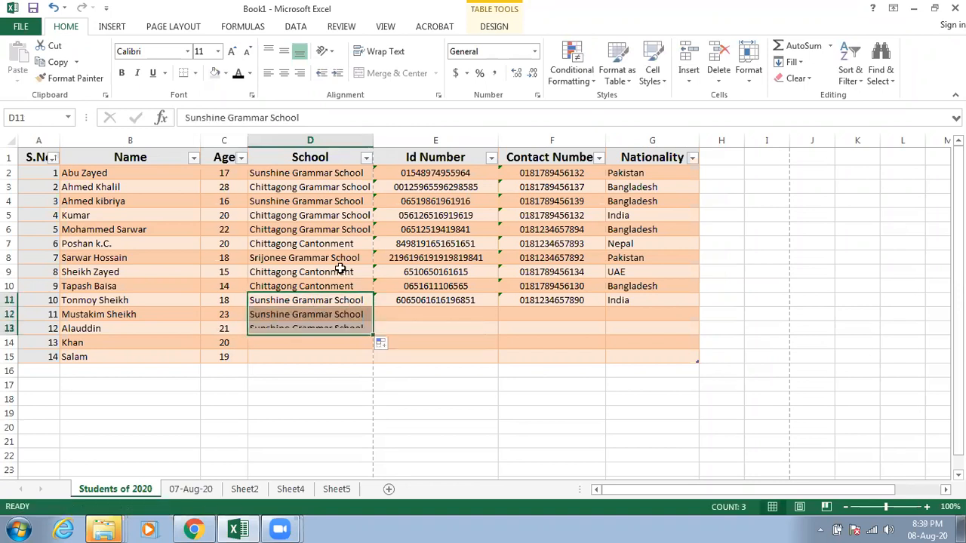
pyautogui.click(339, 258)
pyautogui.click(338, 279)
pyautogui.hotkey('ctrl', 'c')
pyautogui.click(322, 340)
pyautogui.hotkey('ctrl', 'v')
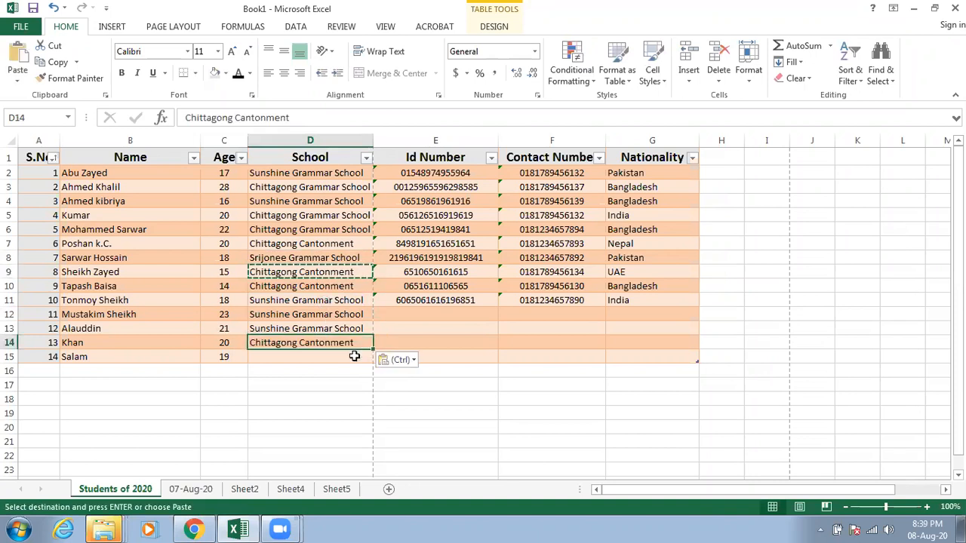
# Step: Paste Chittagong Cantonment into D15 and enter Id numbers for the four added students in cells E12 to E15
pyautogui.click(355, 356)
pyautogui.hotkey('ctrl', 'v')
pyautogui.click(448, 313)
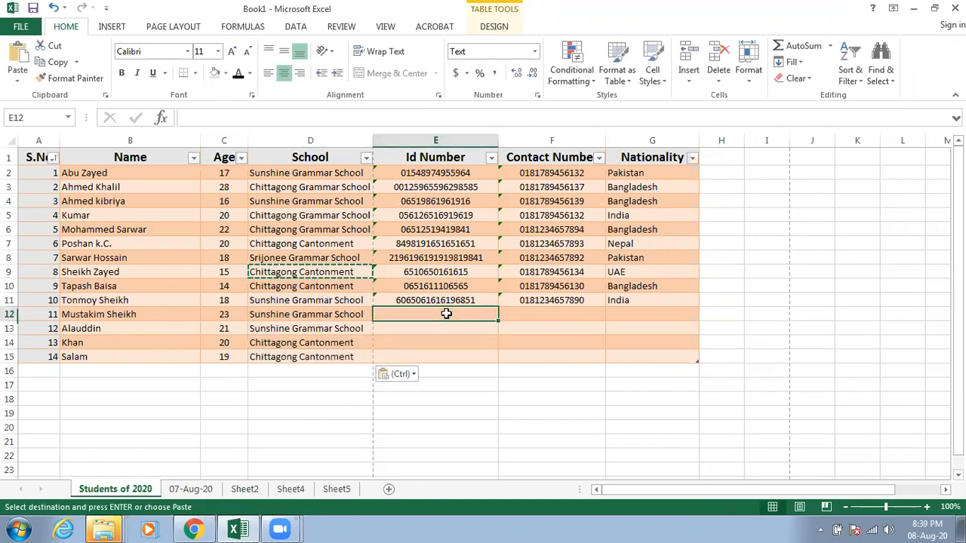
pyautogui.write('06519853819')
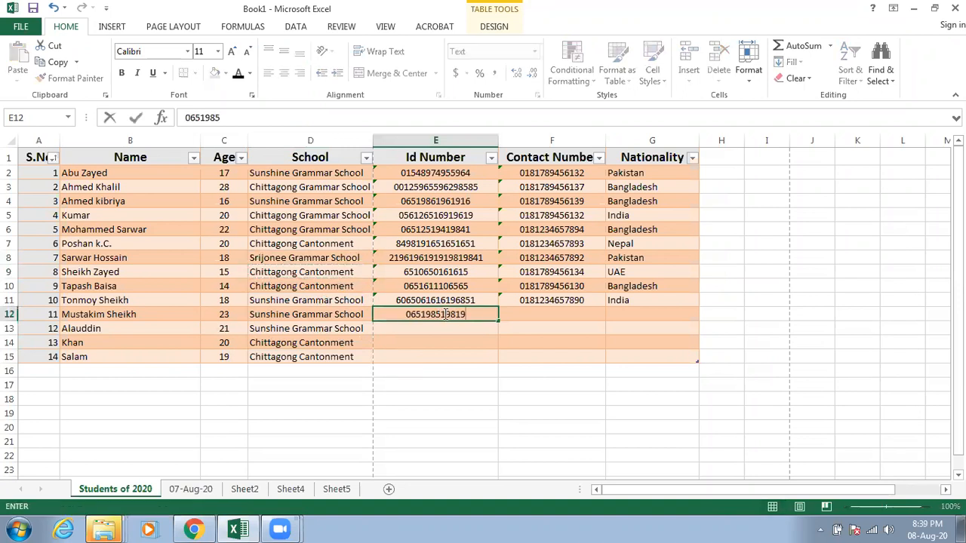
pyautogui.press('Tab')
pyautogui.click(452, 327)
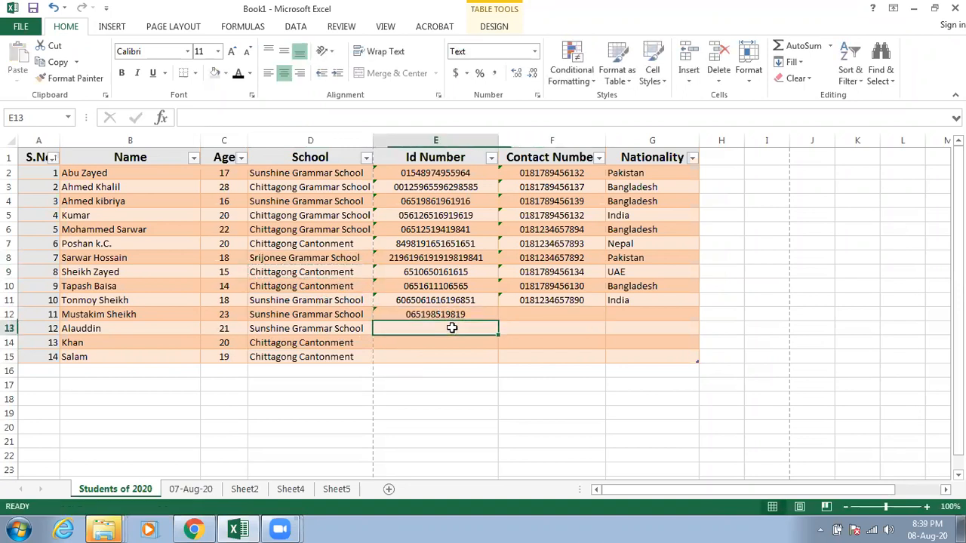
pyautogui.write('561269511')
pyautogui.click(451, 341)
pyautogui.write('65196191981')
pyautogui.click(443, 355)
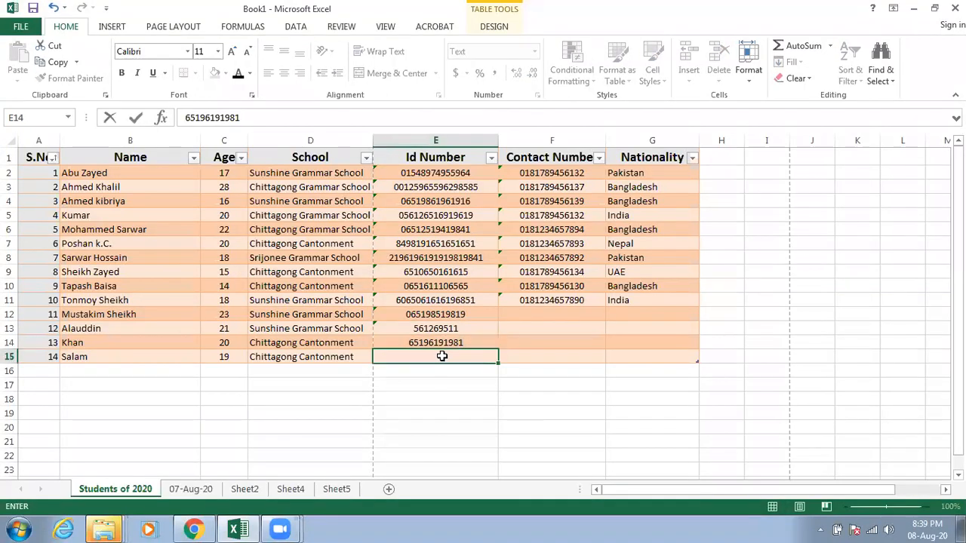
pyautogui.write('6251968984')
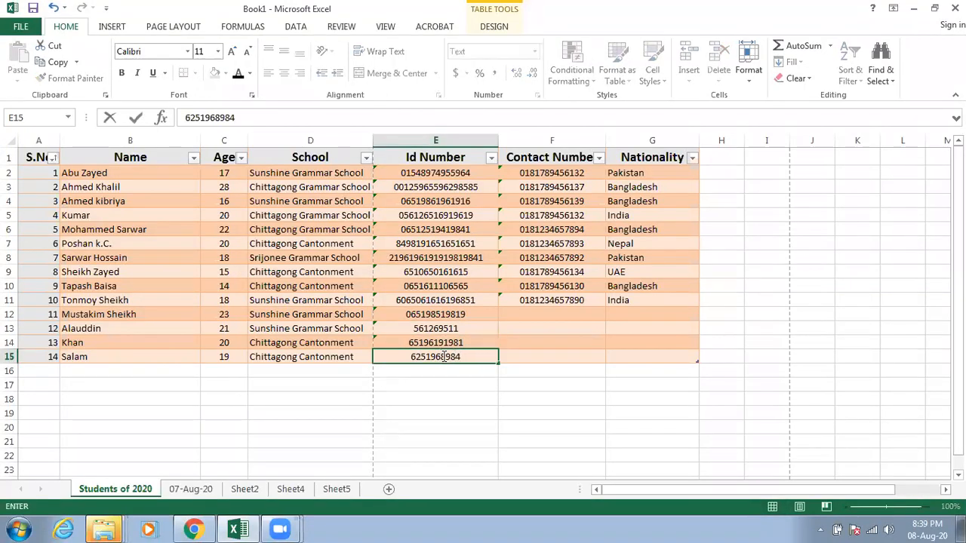
# Step: Enter the contact number of the first added student in F12, including its missing final digits
pyautogui.click(549, 311)
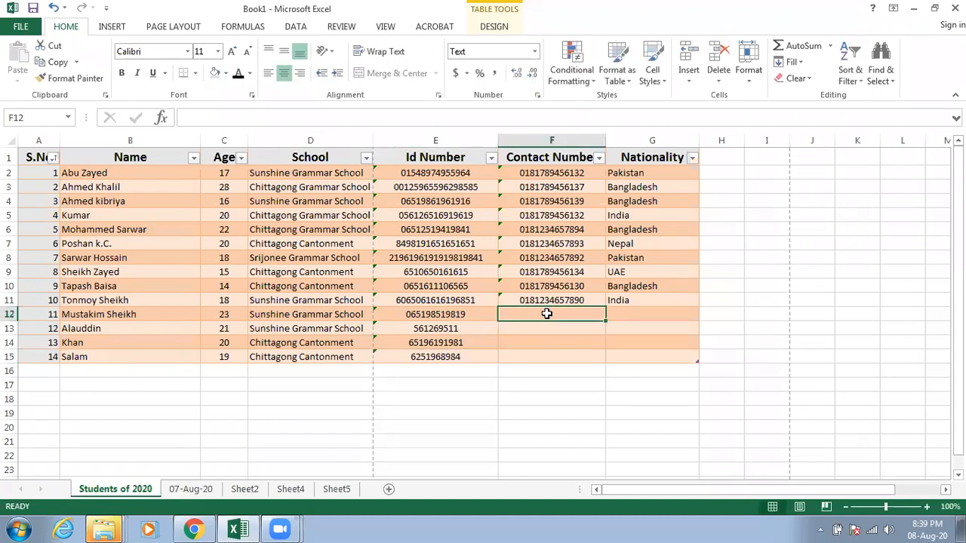
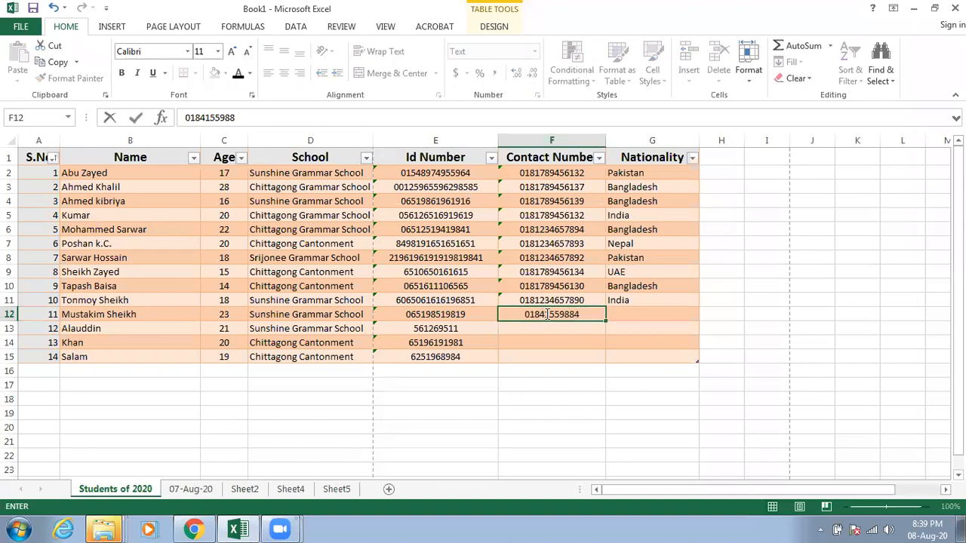
pyautogui.press('Return')
pyautogui.write('9')
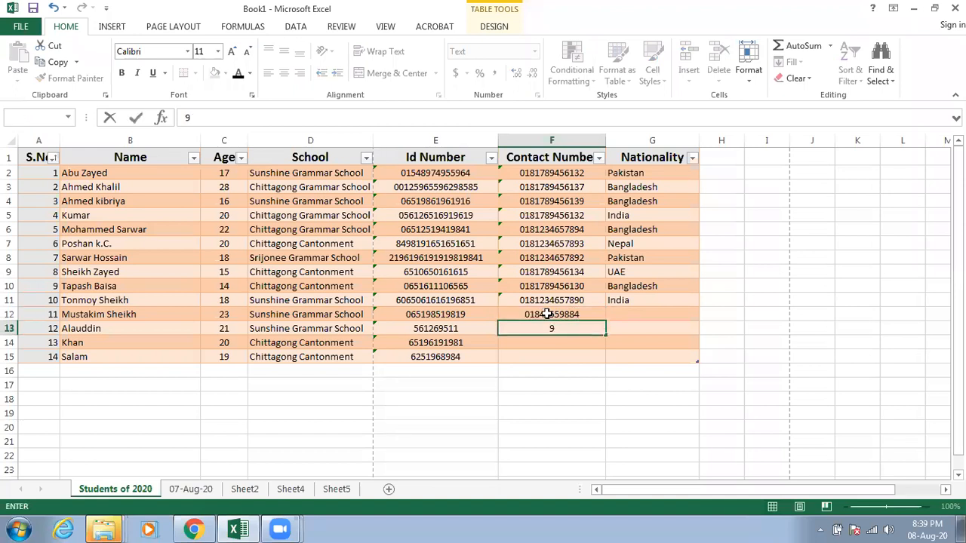
pyautogui.doubleClick(586, 316)
pyautogui.write('58')
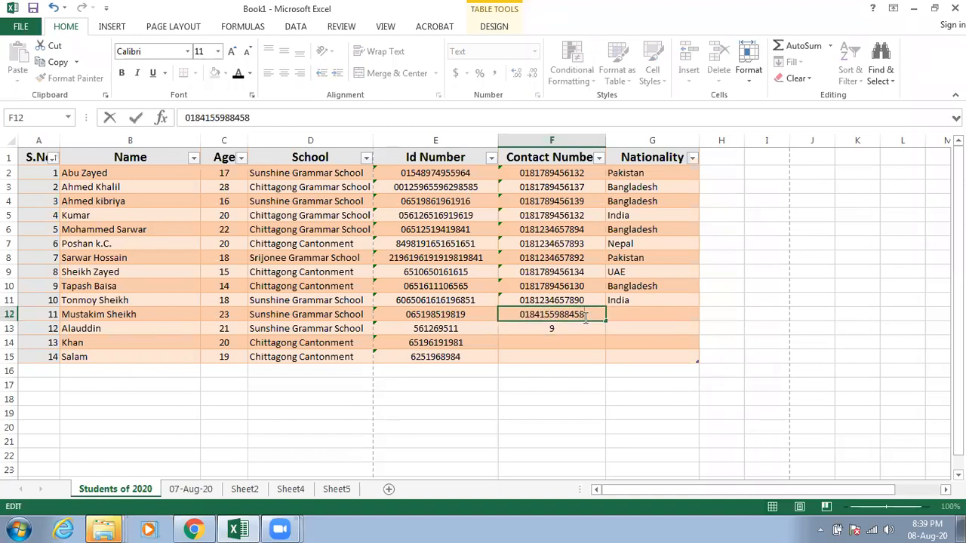
# Step: Complete the contact number of the second added student in F13
pyautogui.click(531, 326)
pyautogui.doubleClick(550, 329)
pyautogui.write('0181')
pyautogui.press('Right')
pyautogui.write('56165849')
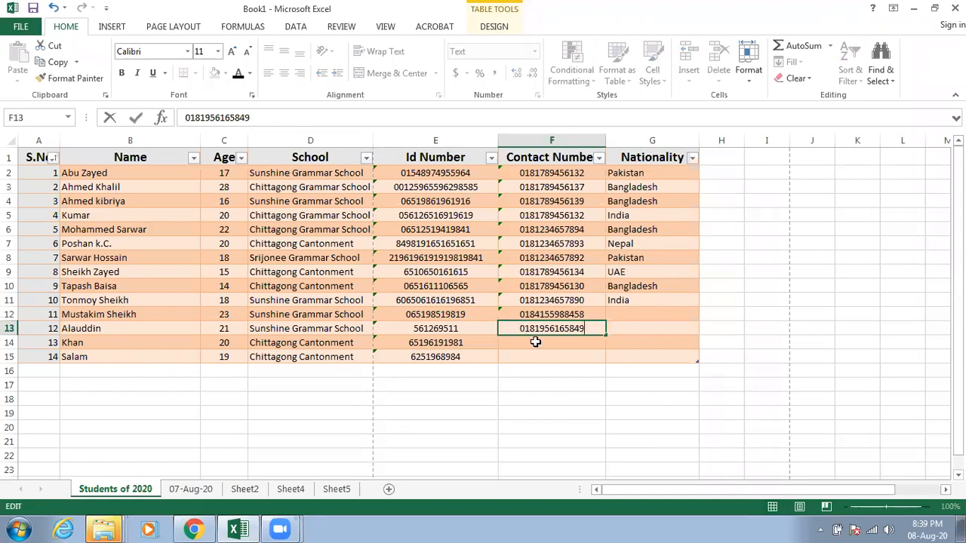
# Step: Enter contact numbers for the last two added students in cells F14 and F15
pyautogui.press('Return')
pyautogui.write('01851898484462')
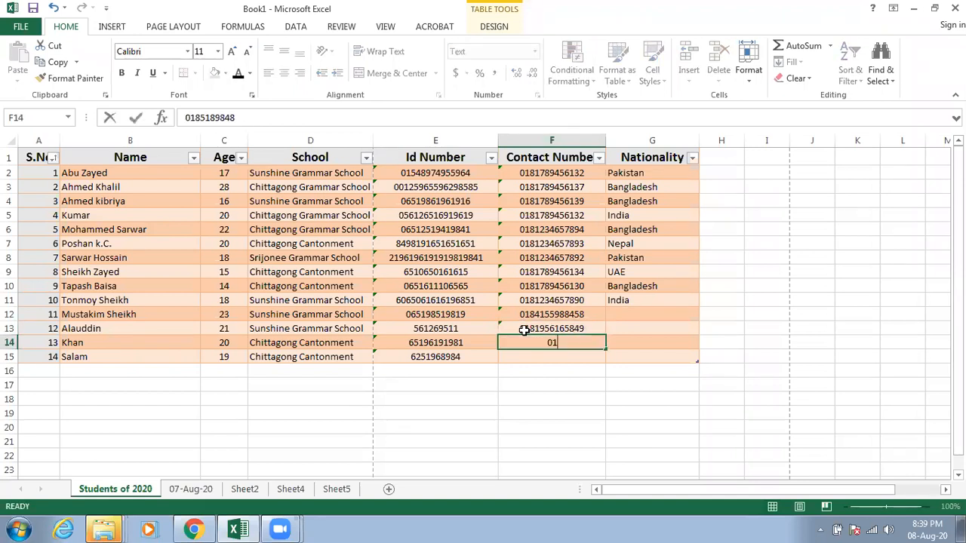
pyautogui.press('BackSpace')
pyautogui.click(556, 358)
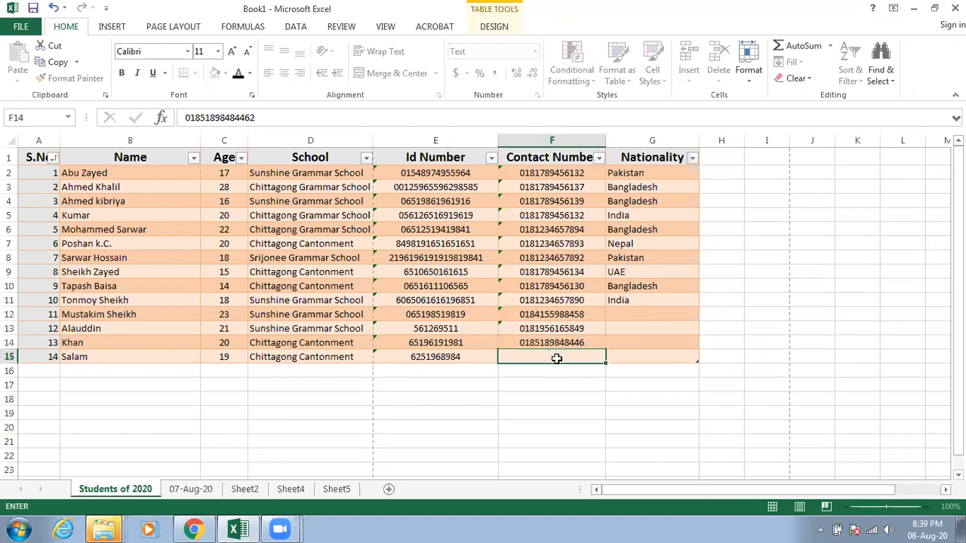
pyautogui.write('0151894844154')
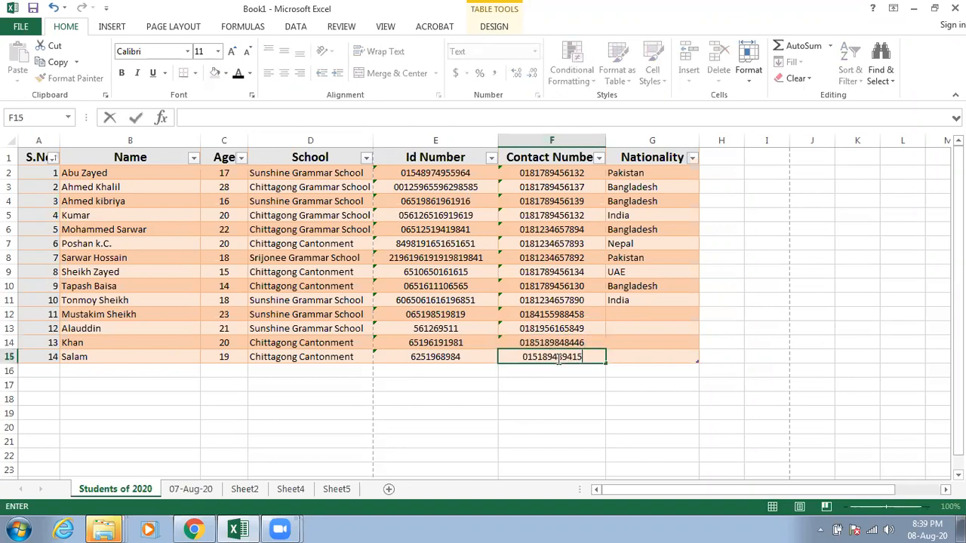
# Step: Fill the nationality column with Bangladesh in G12 to G14 and India in G15
pyautogui.click(626, 312)
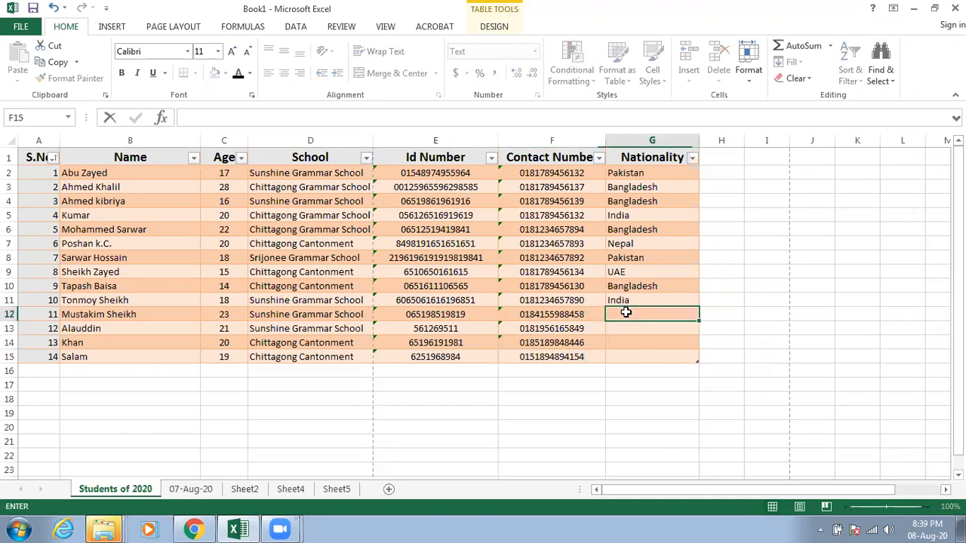
pyautogui.write('Bangladesh')
pyautogui.press('Return')
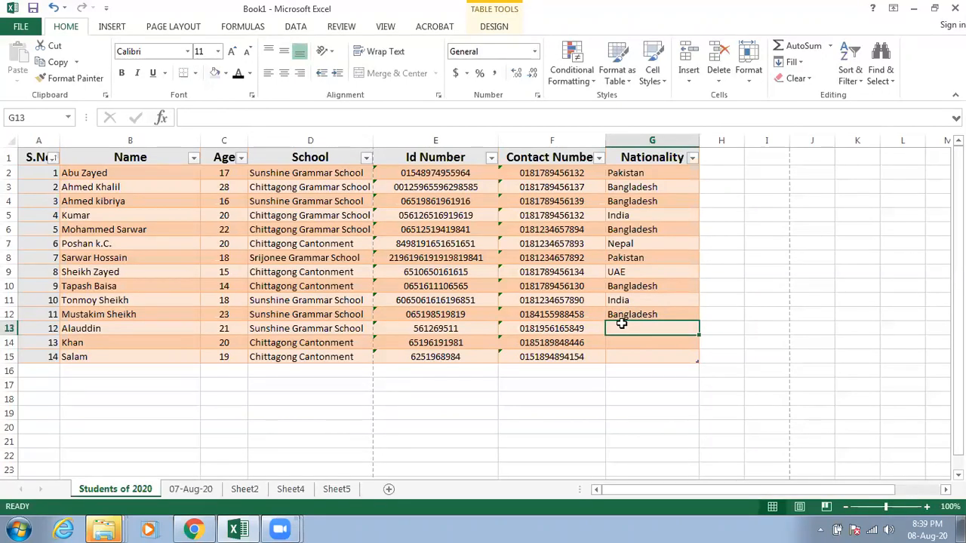
pyautogui.write('Bangladesh')
pyautogui.press('Return')
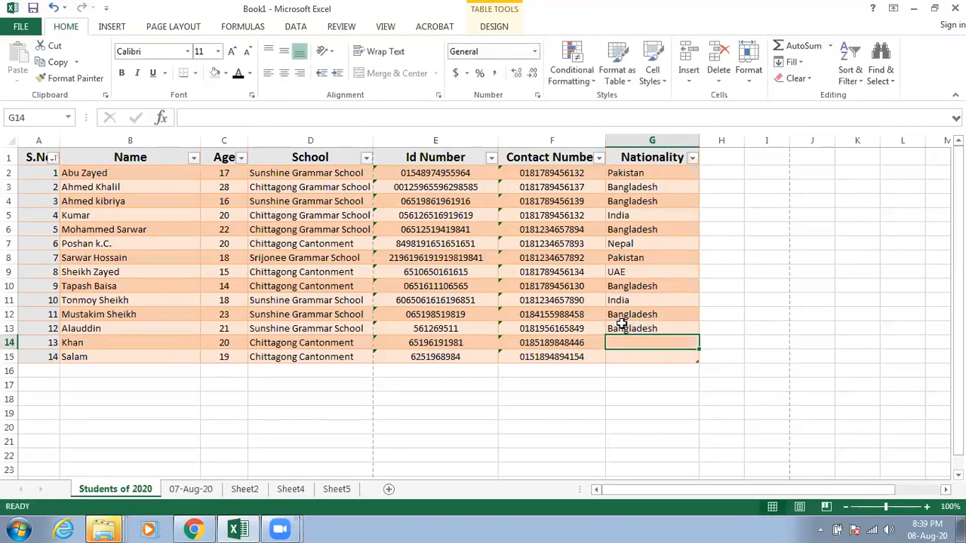
pyautogui.write('Bangladesh')
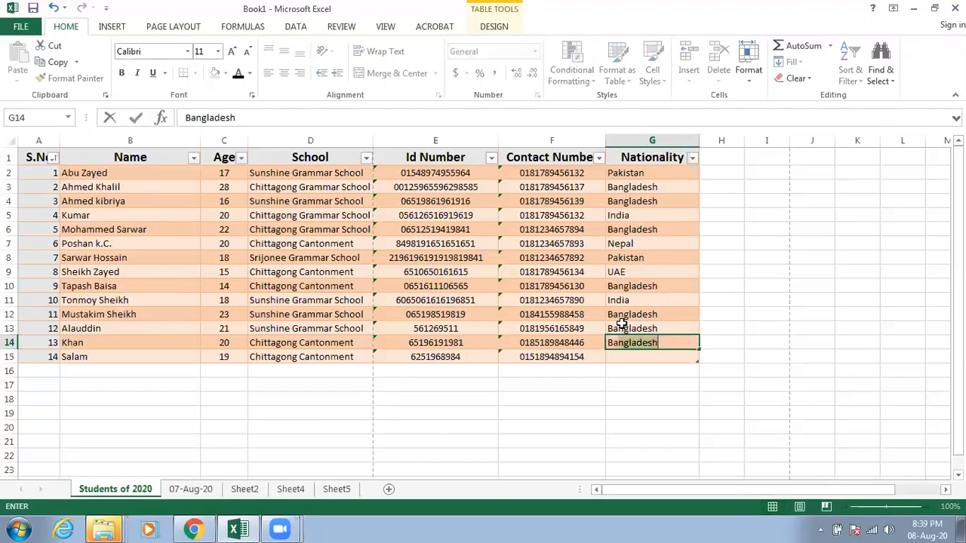
pyautogui.press('Return')
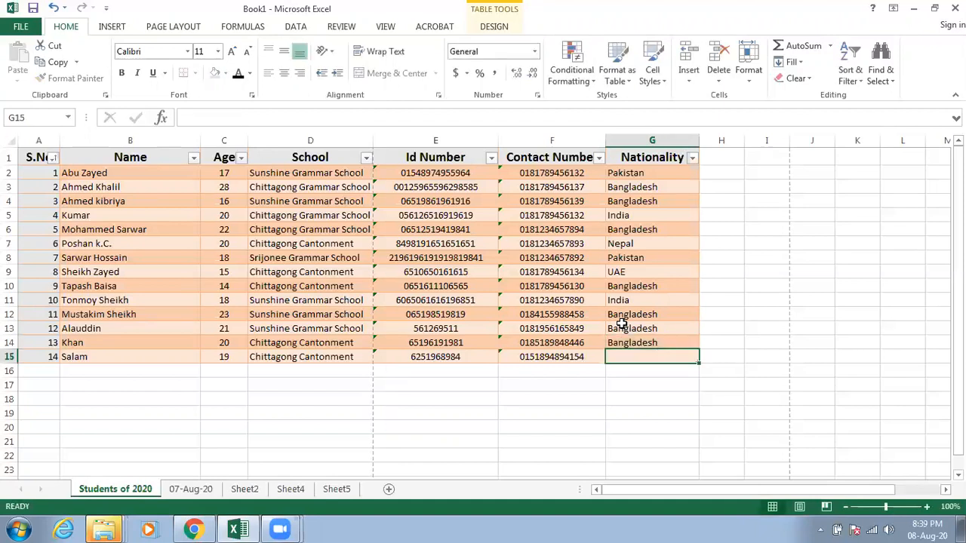
pyautogui.write('India')
pyautogui.press('Return')
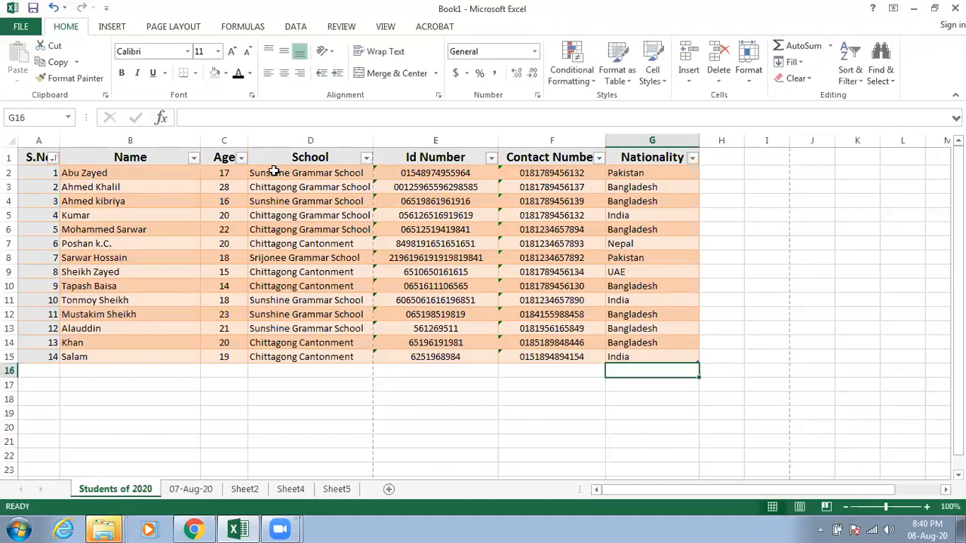
# Step: Look at the School column's filter options without applying any, and filter the Nationality column to India only
pyautogui.click(366, 158)
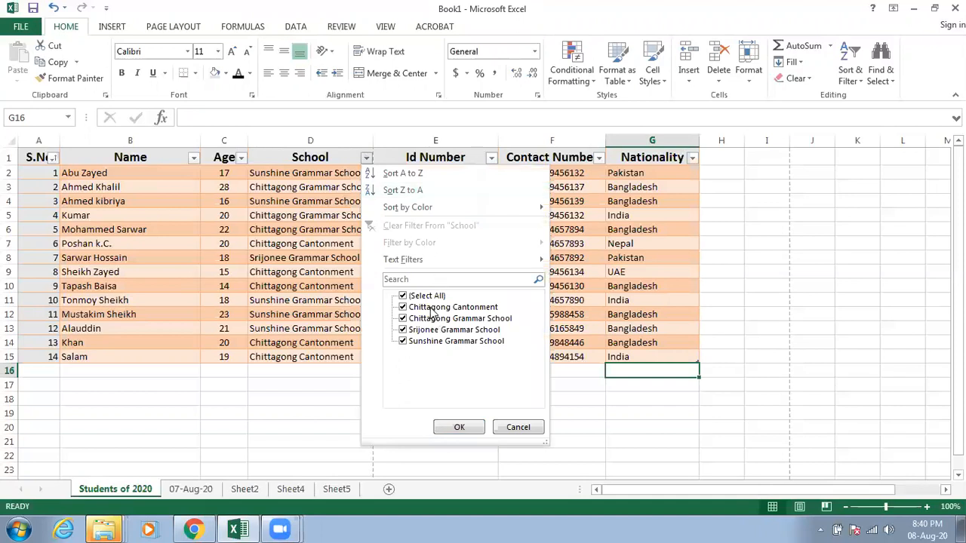
pyautogui.click(515, 427)
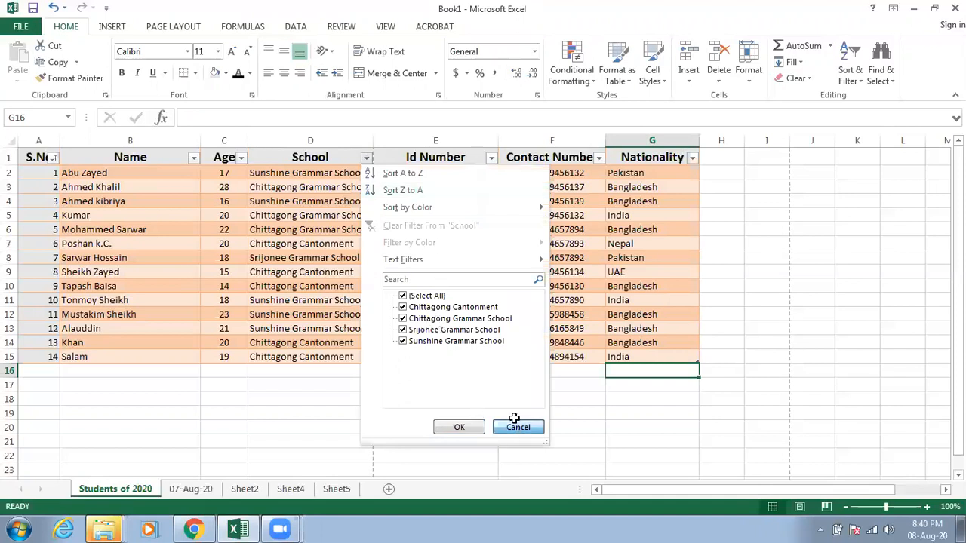
pyautogui.click(693, 160)
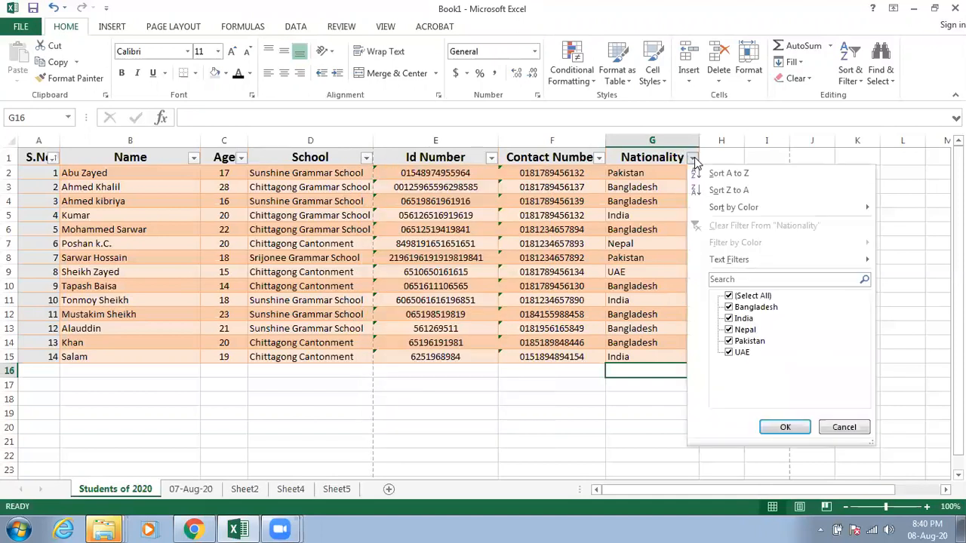
pyautogui.click(737, 297)
pyautogui.click(739, 319)
pyautogui.click(781, 427)
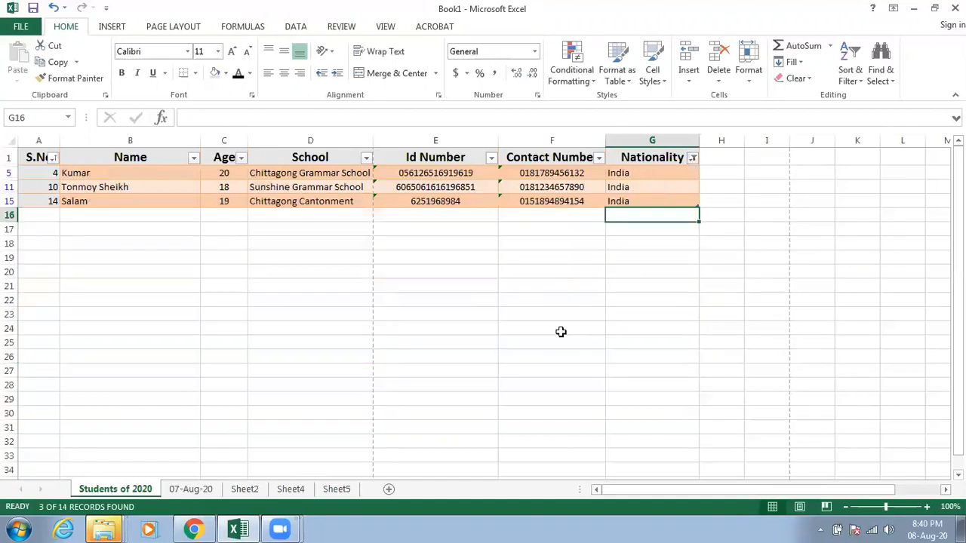
# Step: Reselect all nationalities in the Nationality filter to show every student again
pyautogui.click(693, 160)
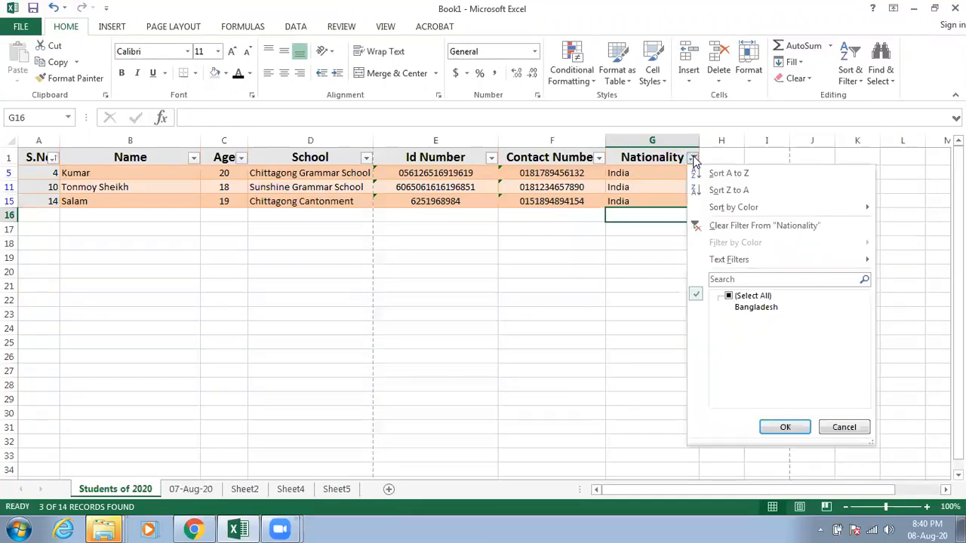
pyautogui.click(730, 297)
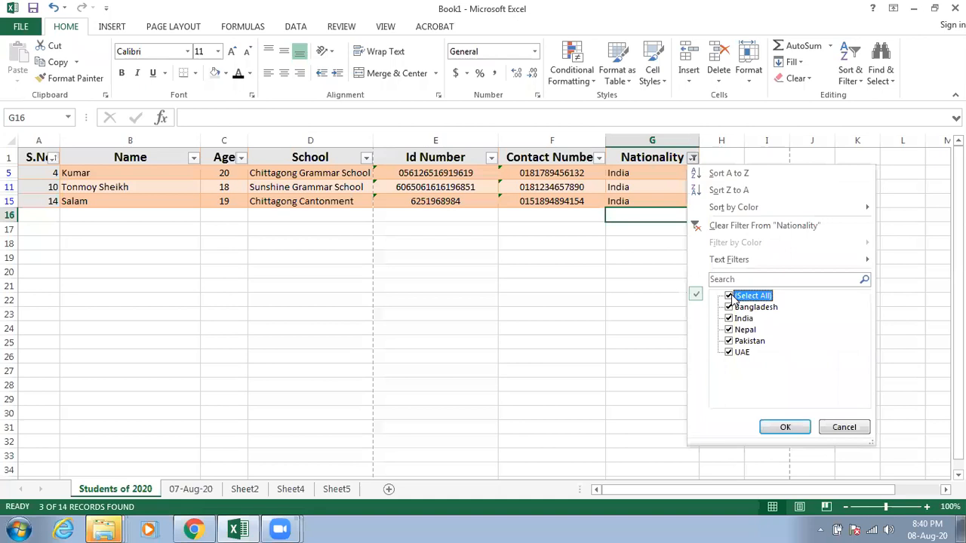
pyautogui.click(785, 427)
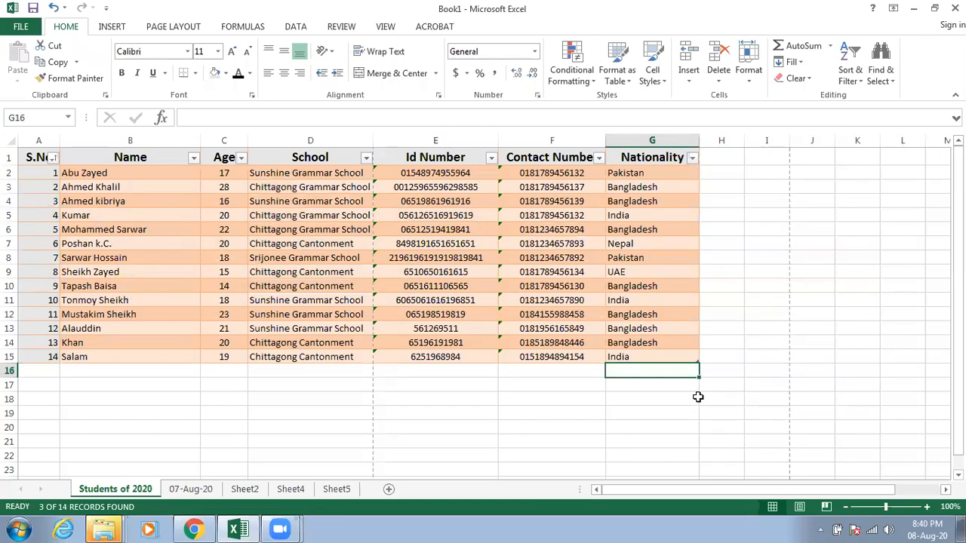
pyautogui.scroll(-1, 698, 396)
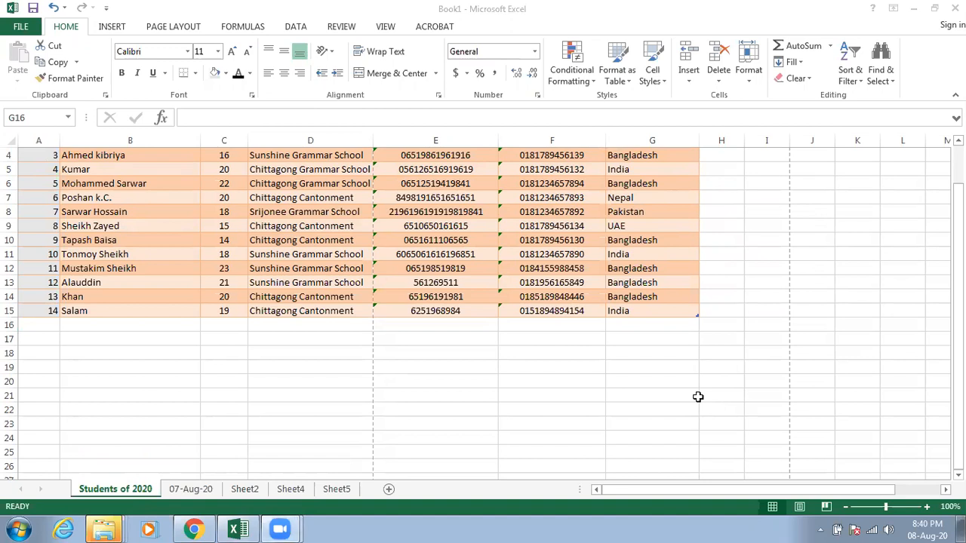
pyautogui.click(549, 363)
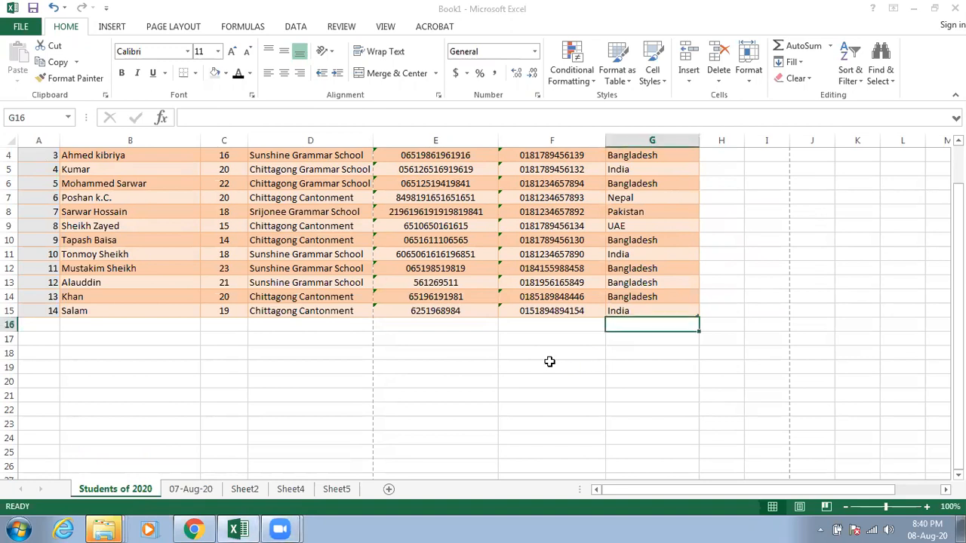
pyautogui.scroll(1, 549, 363)
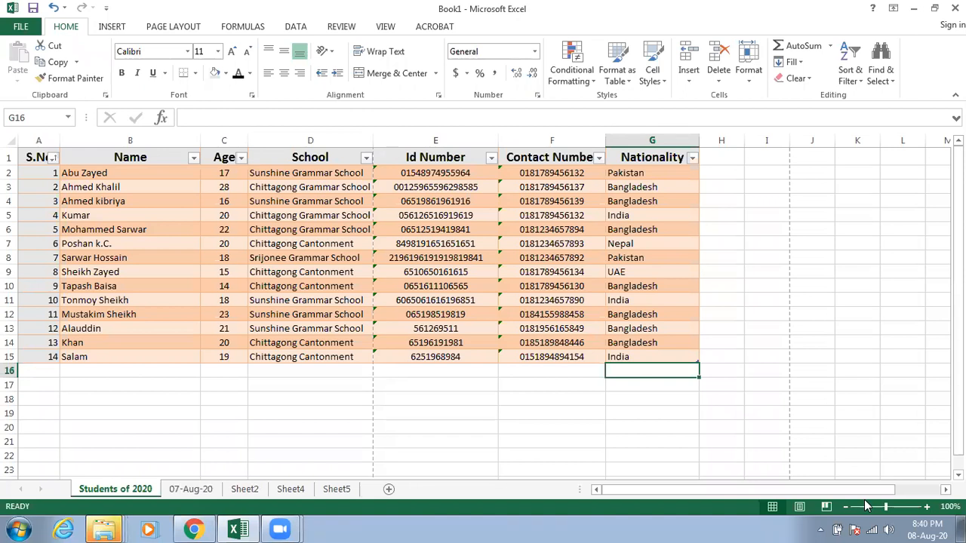
# Step: Open the 07-Aug-20 sheet's name for editing without altering it, and rename Sheet2 as 08-Ayg
pyautogui.rightClick(191, 488)
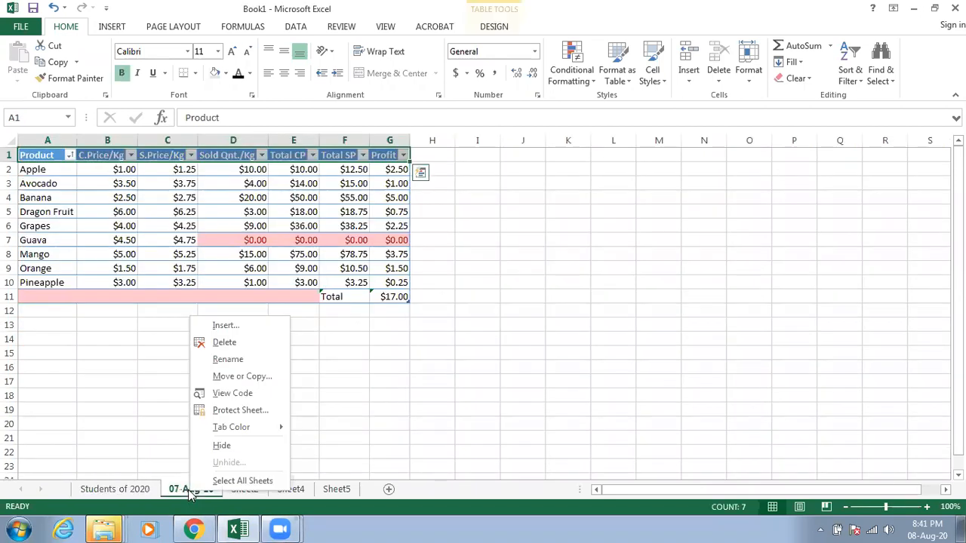
pyautogui.click(228, 359)
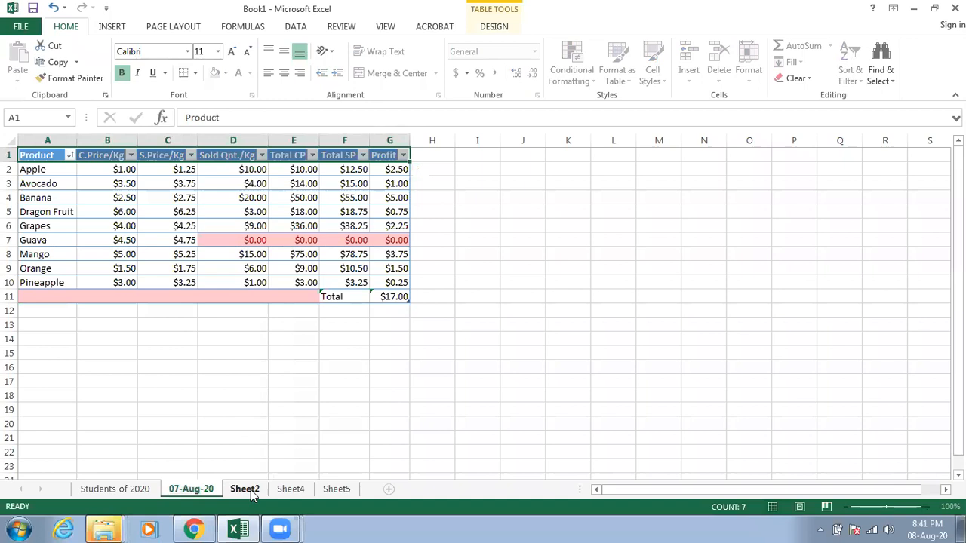
pyautogui.rightClick(249, 491)
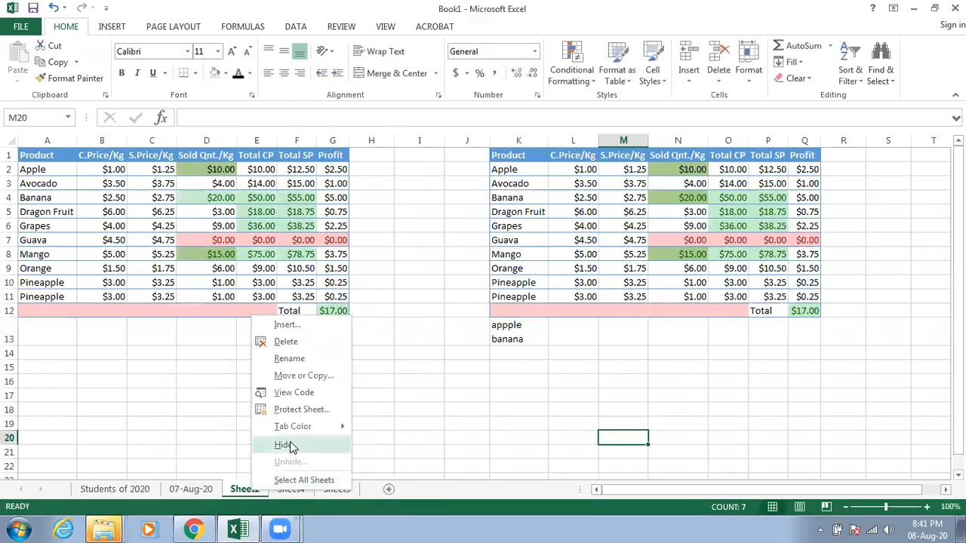
pyautogui.click(310, 355)
pyautogui.write('08-Ayg')
pyautogui.click(310, 355)
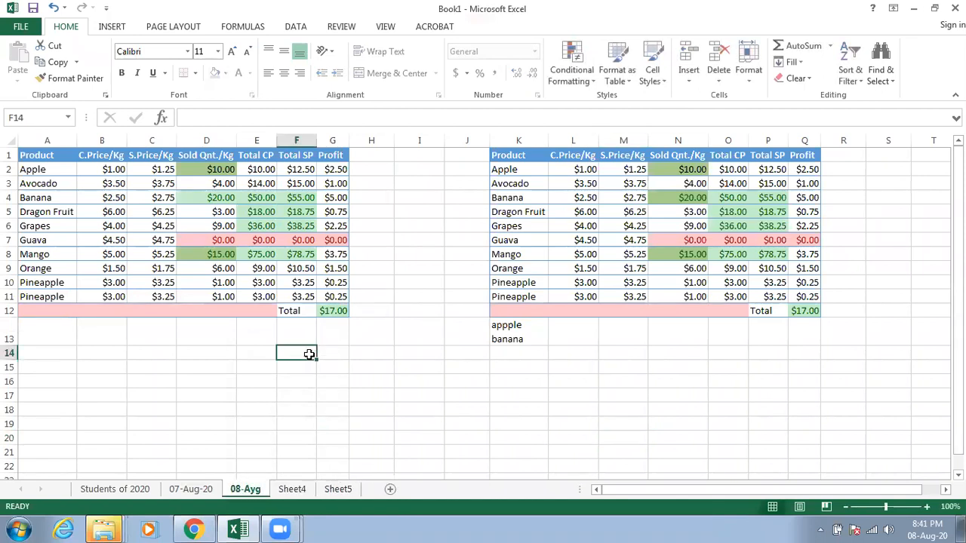
# Step: Correct the name of the 08-Ayg sheet to 08-Aug-20
pyautogui.rightClick(249, 486)
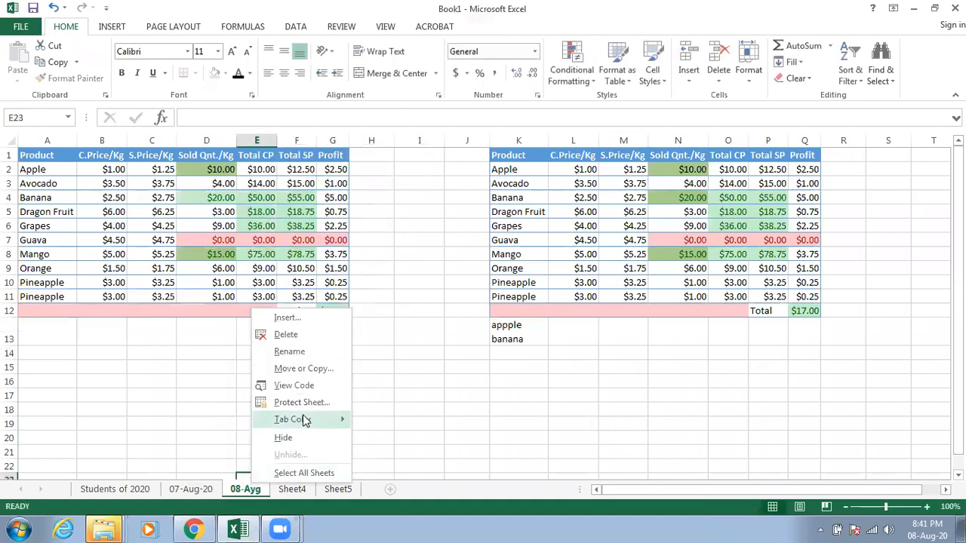
pyautogui.click(299, 352)
pyautogui.click(258, 477)
pyautogui.press('BackSpace')
pyautogui.press('BackSpace')
pyautogui.write('ug')
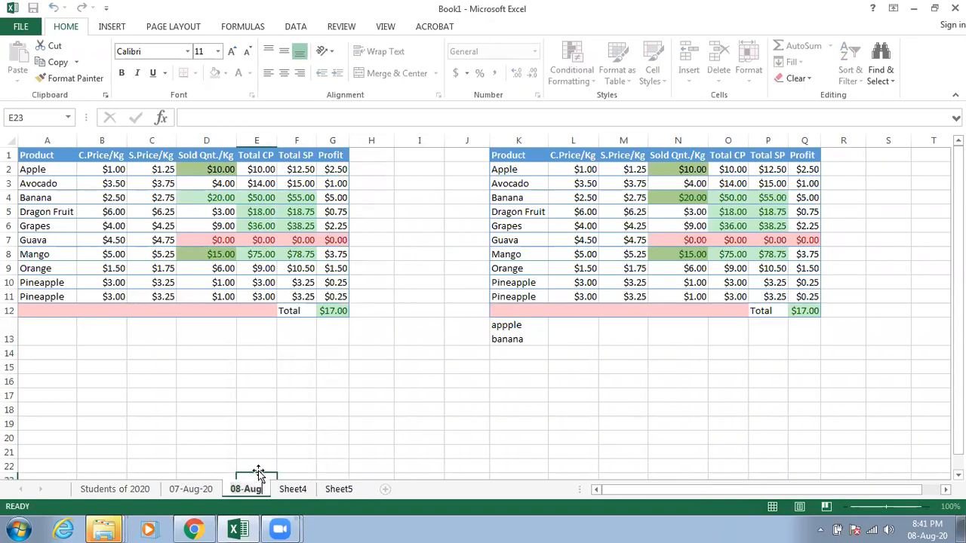
pyautogui.write('-20')
pyautogui.press('Return')
pyautogui.click(364, 456)
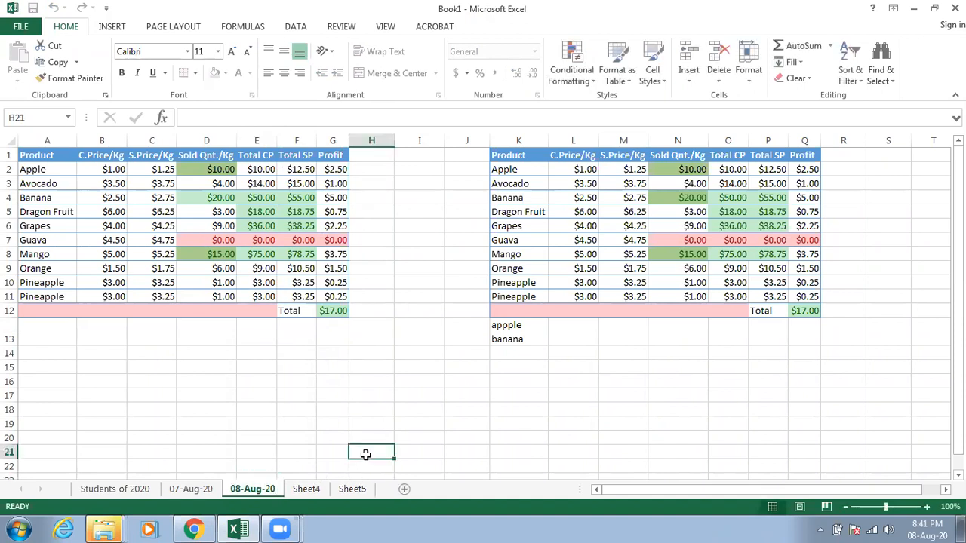
# Step: On the Students of 2020 sheet, apply the Text number format to the entire Id Number column
pyautogui.click(121, 489)
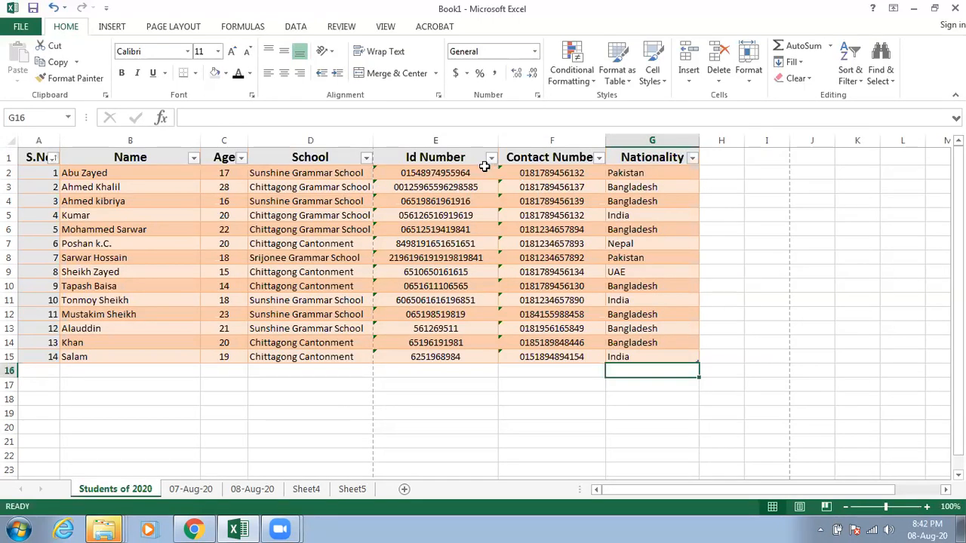
pyautogui.click(382, 172)
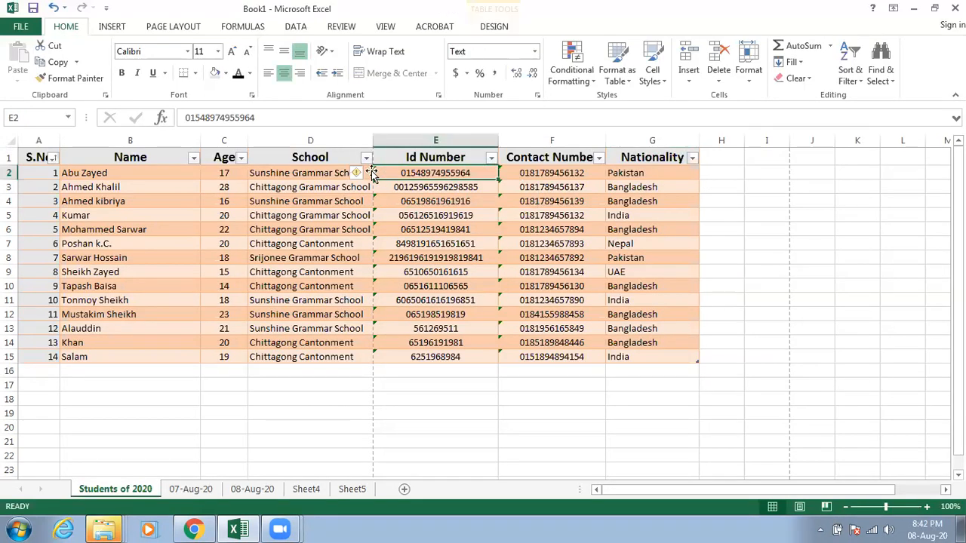
pyautogui.moveTo(408, 173); pyautogui.dragTo(411, 343)
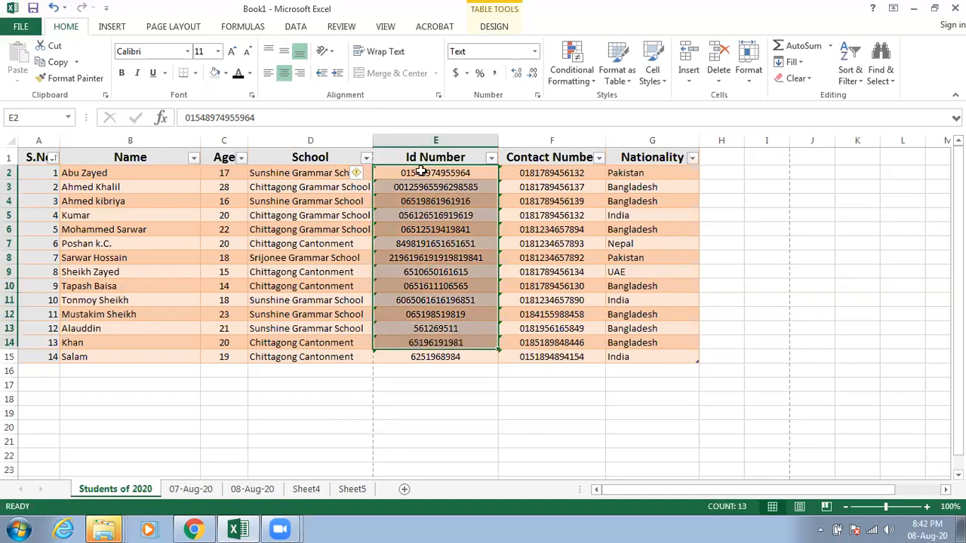
pyautogui.click(426, 133)
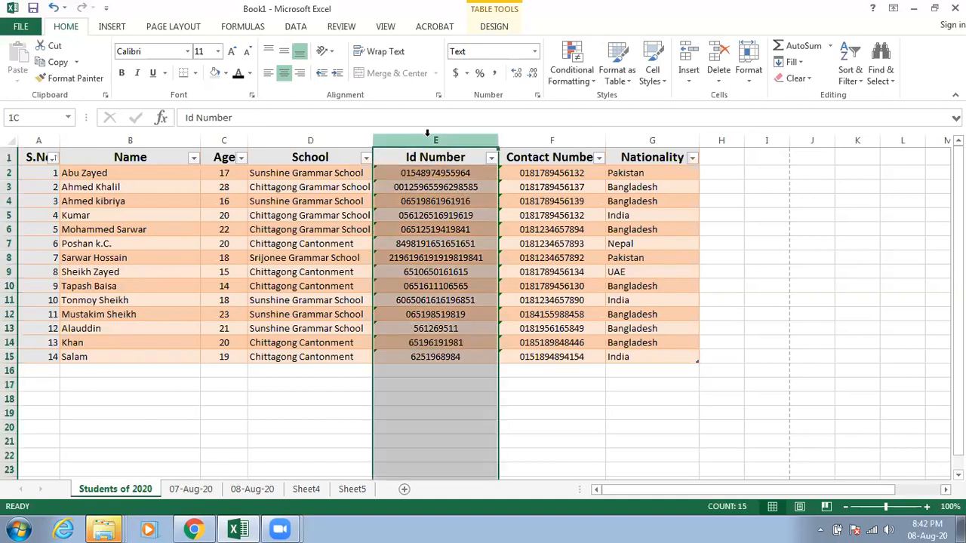
pyautogui.rightClick(424, 183)
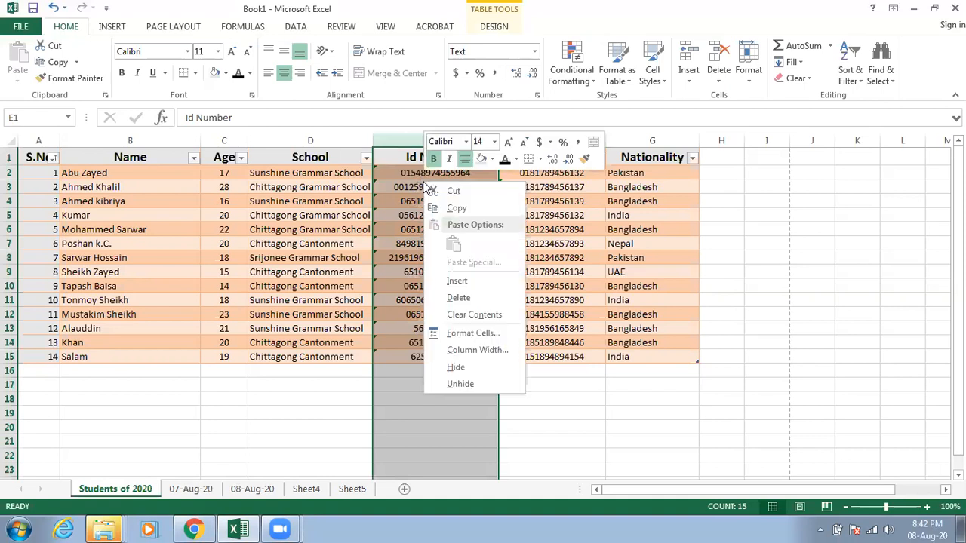
pyautogui.click(482, 336)
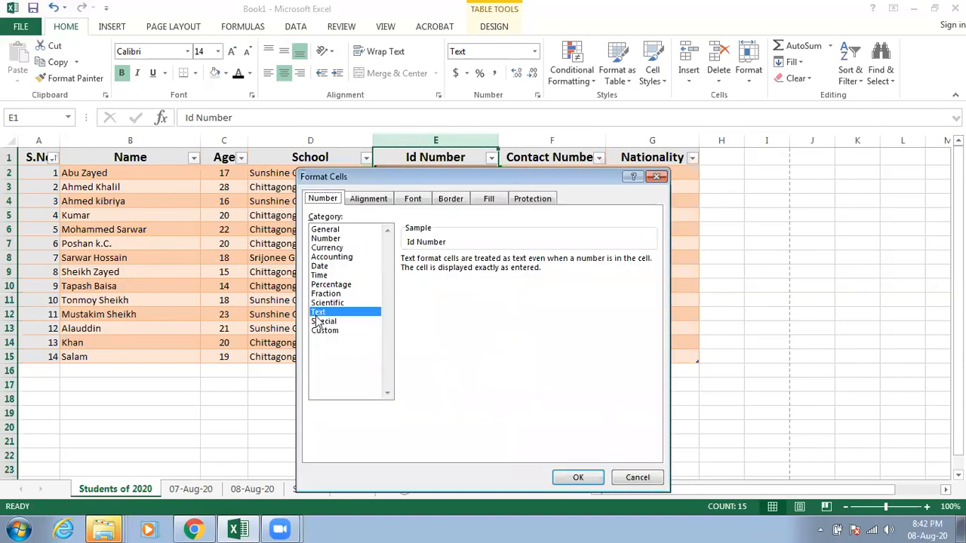
pyautogui.click(577, 478)
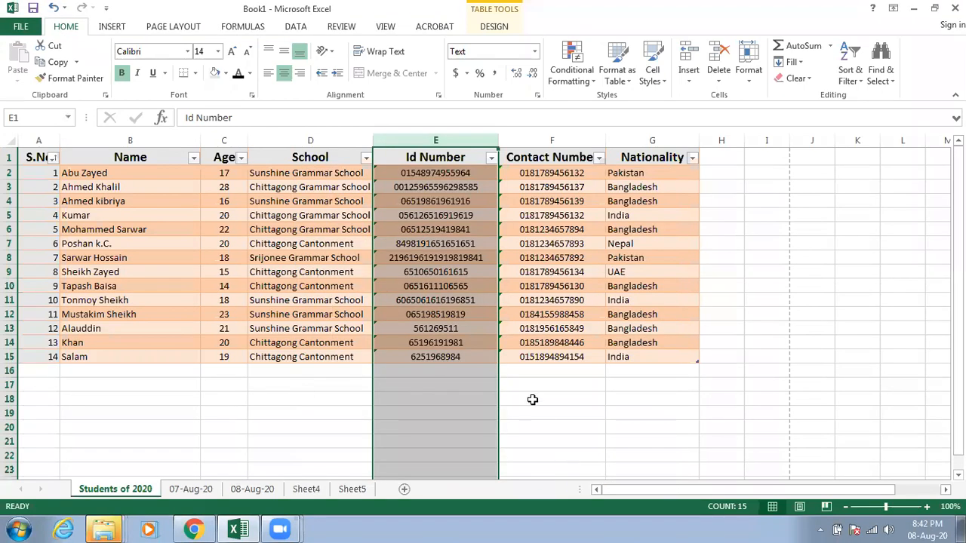
pyautogui.click(532, 399)
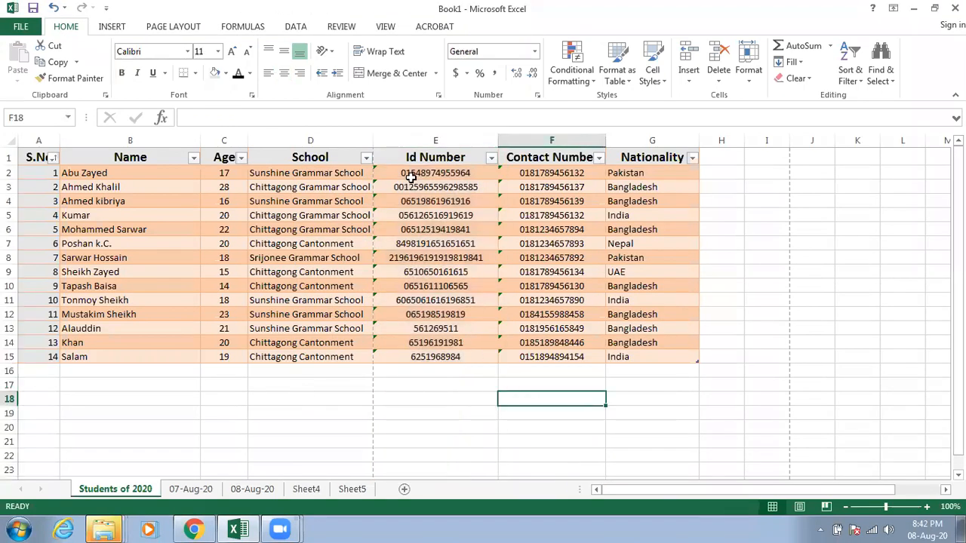